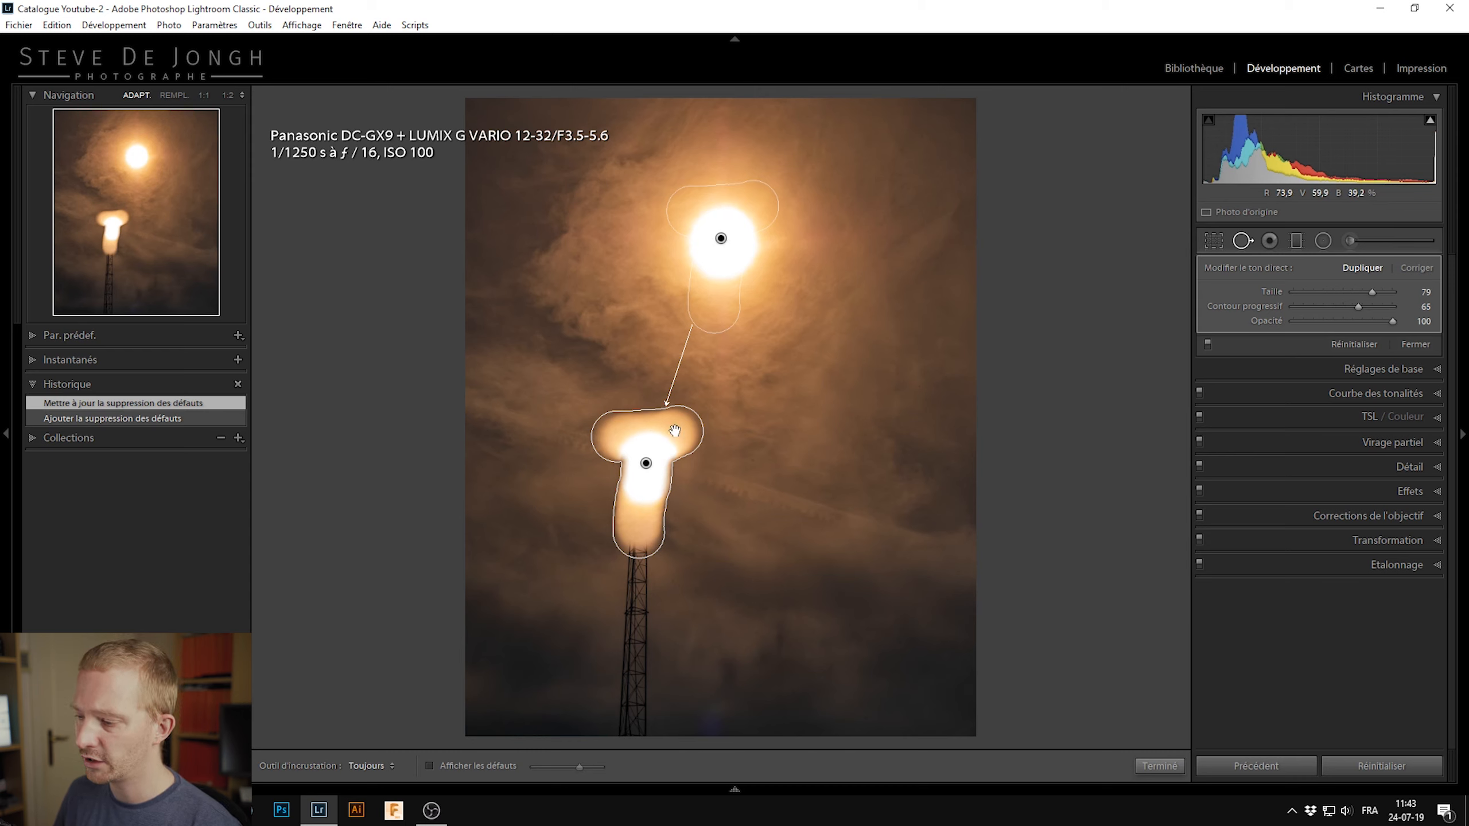
Step: Delete the existing clone correction that covers the mast's lamp head
{"action": "left_click", "coordinate": [717, 264]}
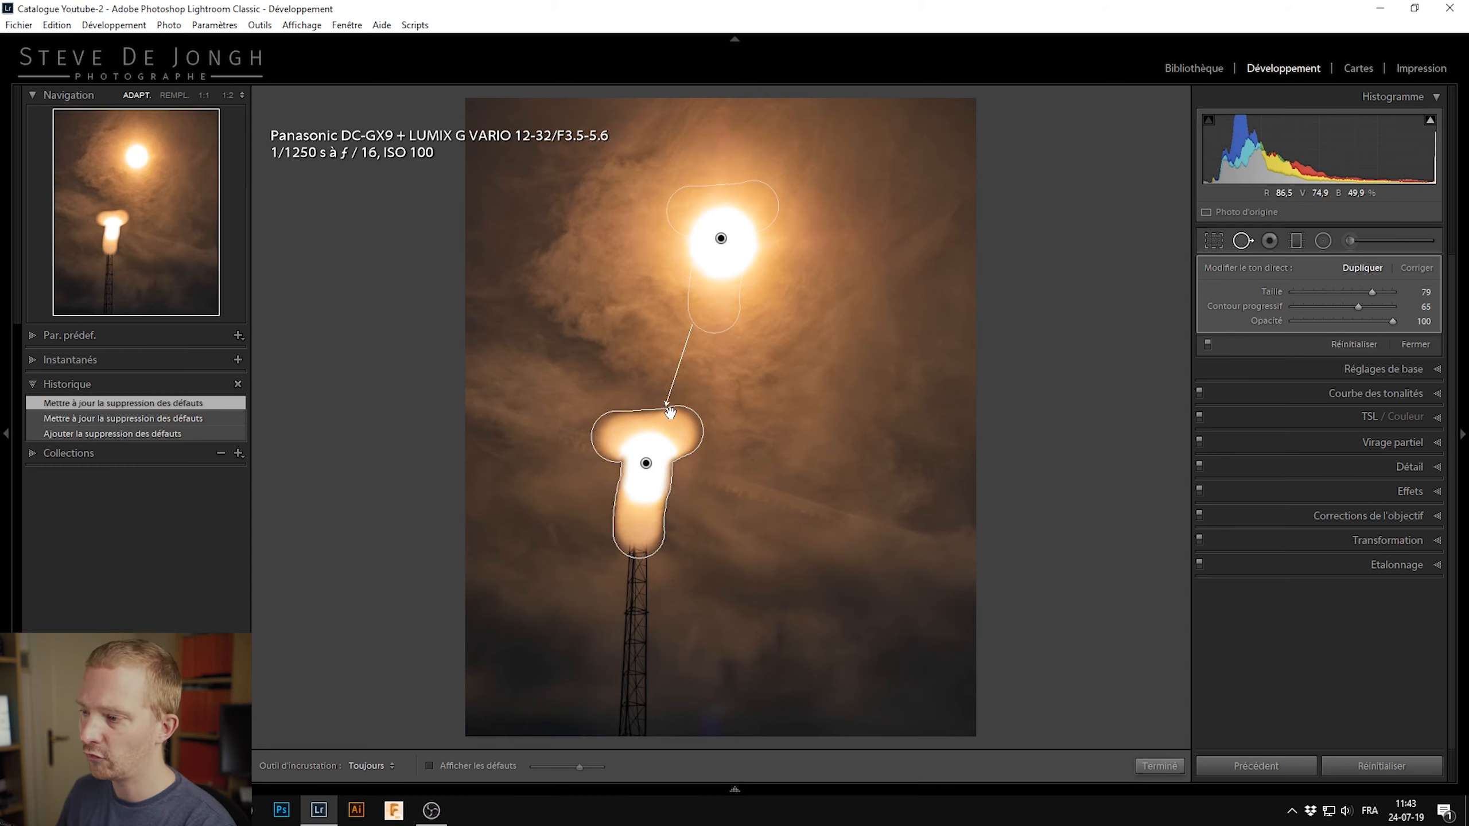
{"action": "key", "text": "Delete"}
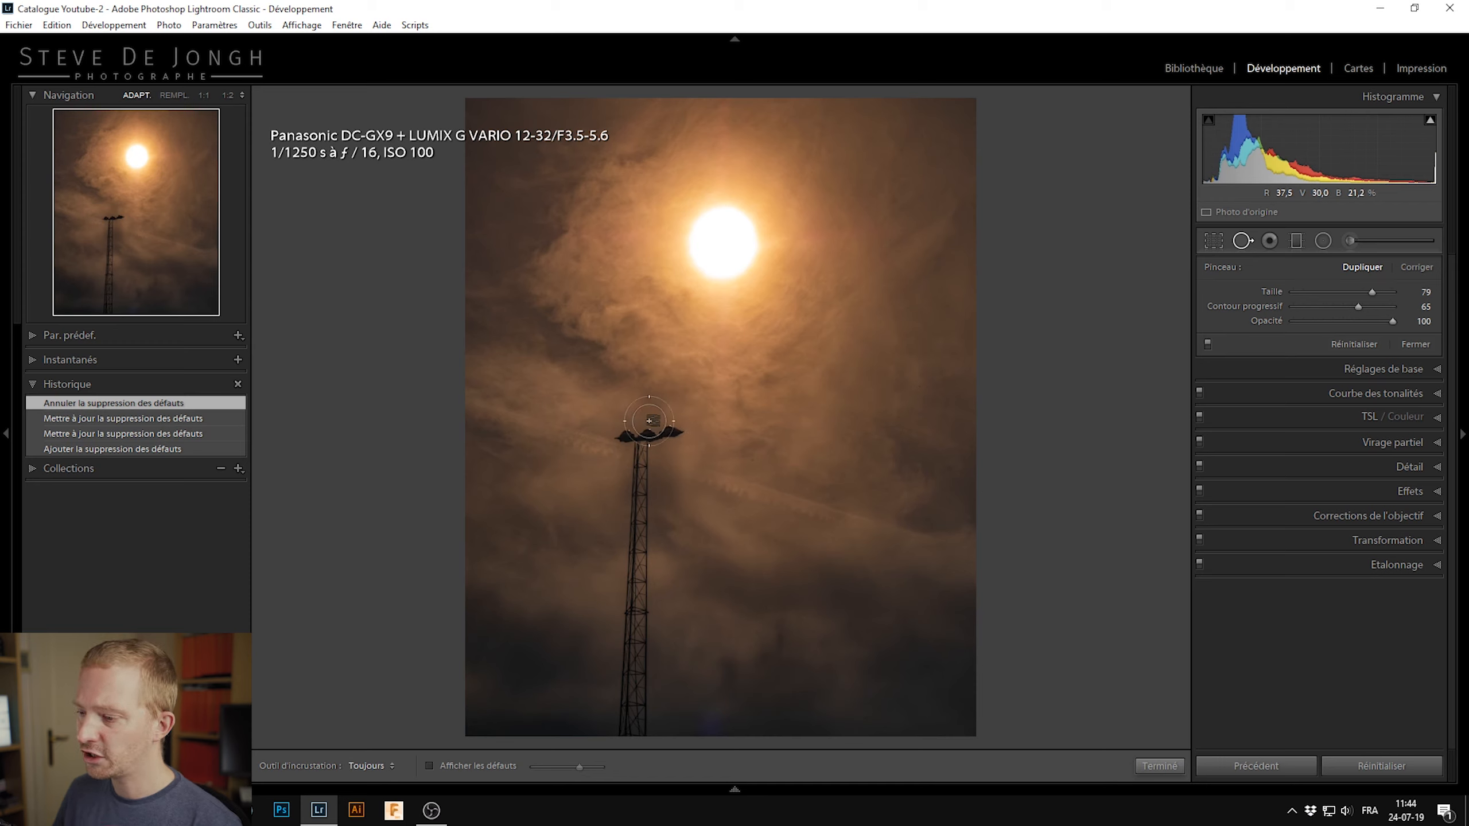
Step: Paint a clone correction over the mast's lamp head and try the Auto, Toujours and Sélectionné tool overlay modes
{"action": "left_click_drag", "start_coordinate": [665, 434], "coordinate": [631, 425]}
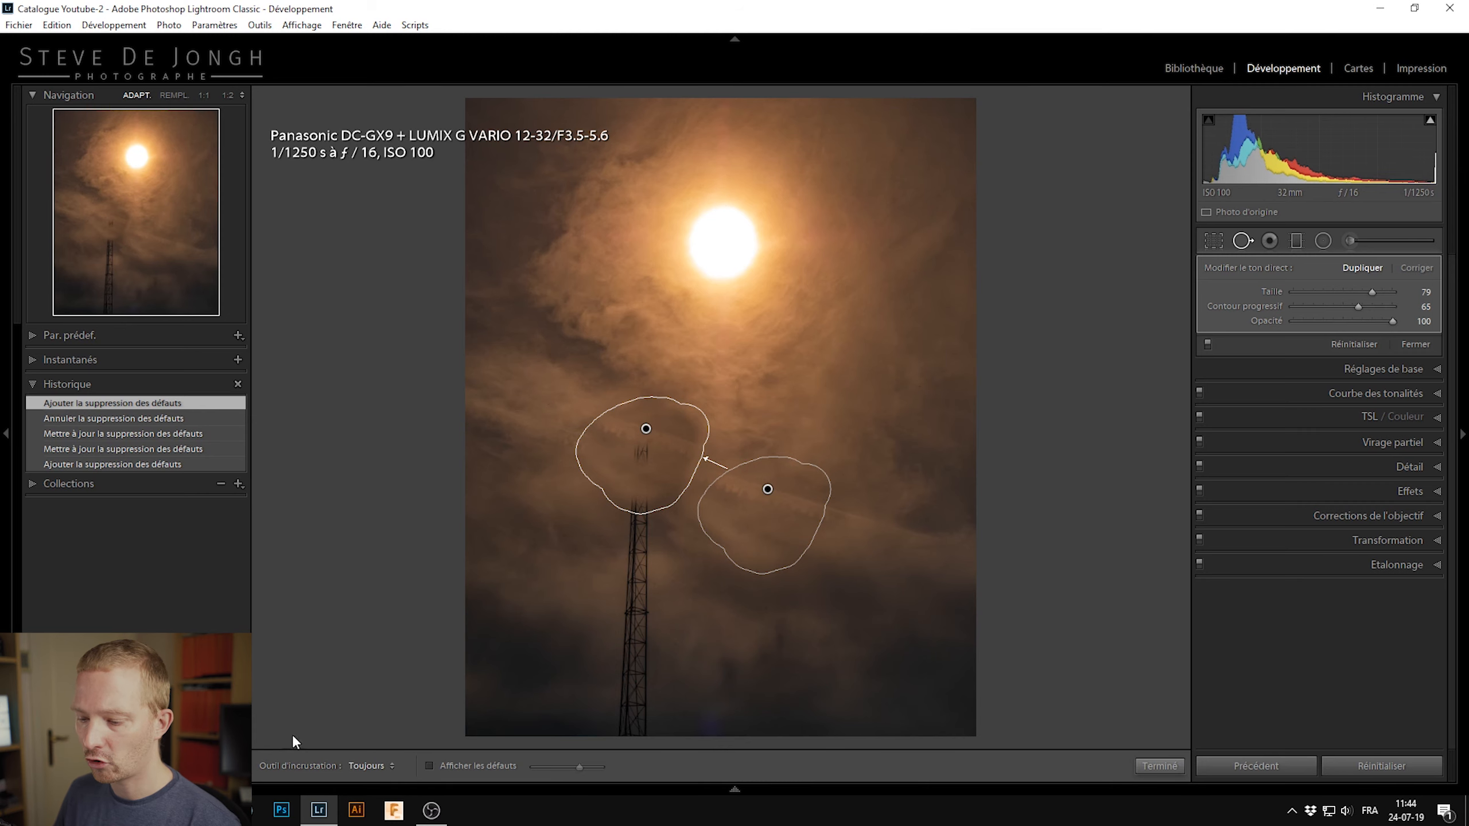
{"action": "left_click", "coordinate": [374, 764]}
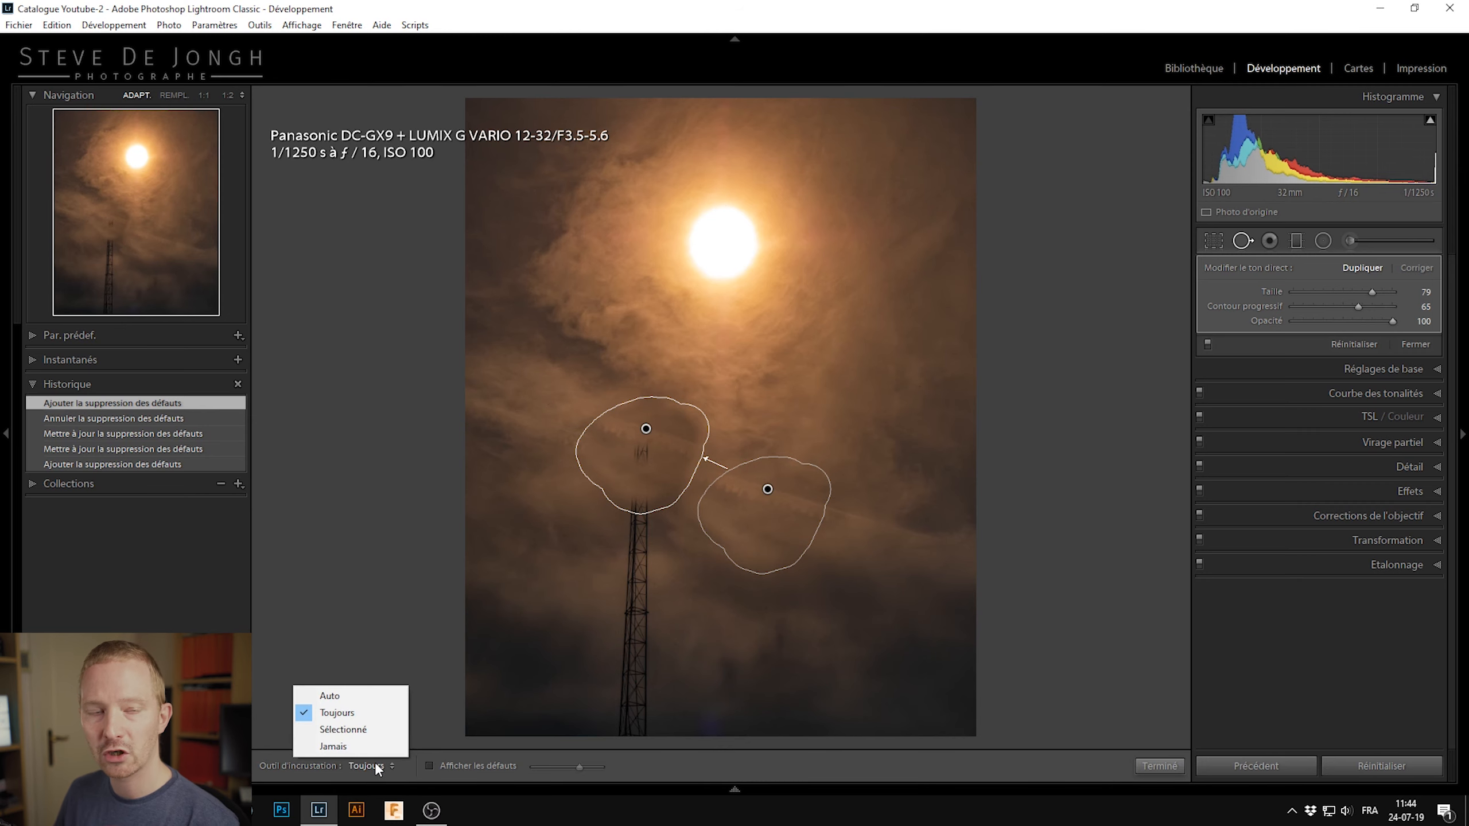
{"action": "left_click", "coordinate": [368, 697]}
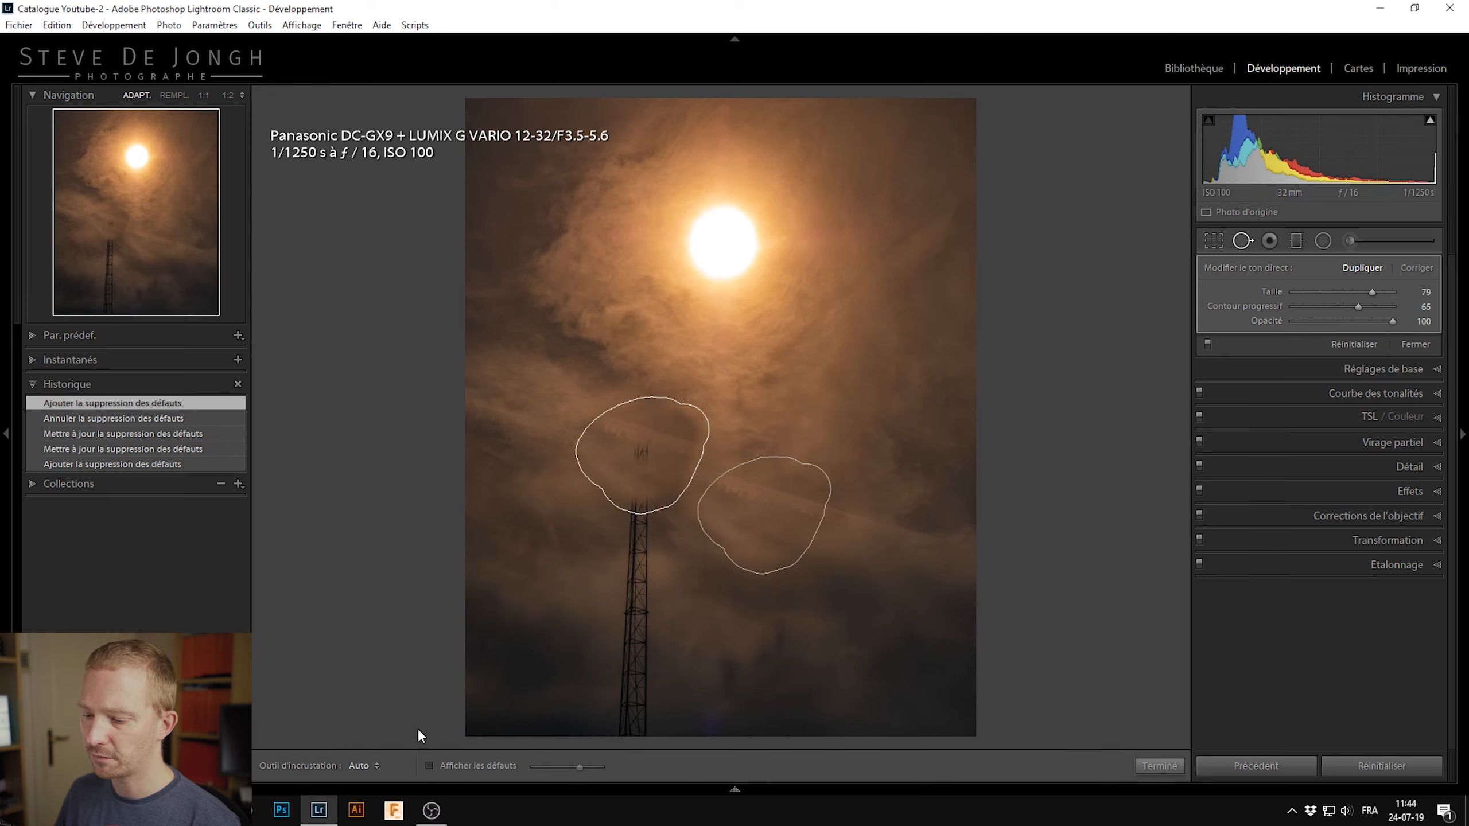
{"action": "left_click", "coordinate": [364, 765]}
{"action": "left_click", "coordinate": [358, 709]}
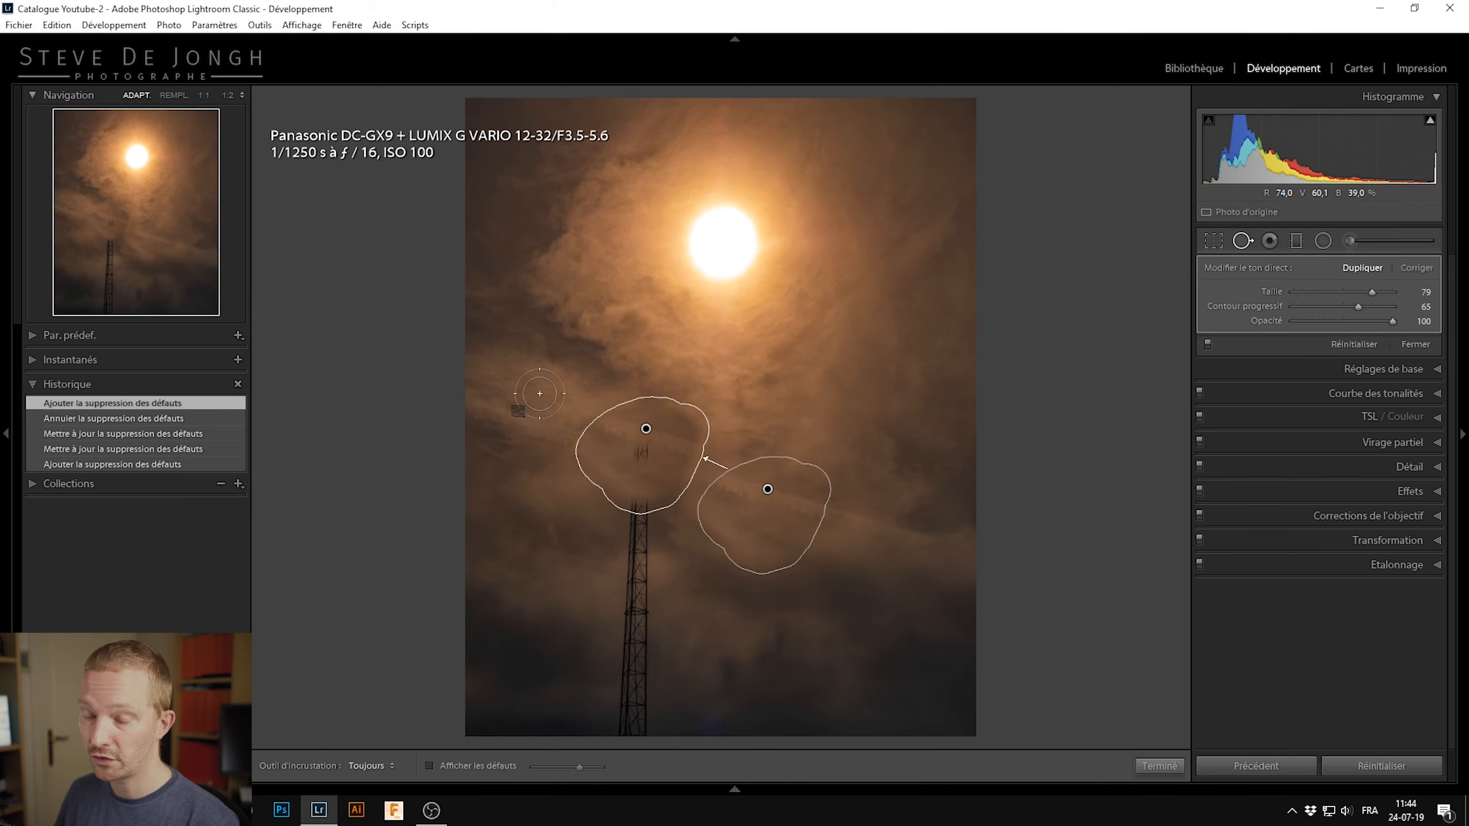
{"action": "left_click", "coordinate": [383, 763]}
{"action": "left_click", "coordinate": [371, 732]}
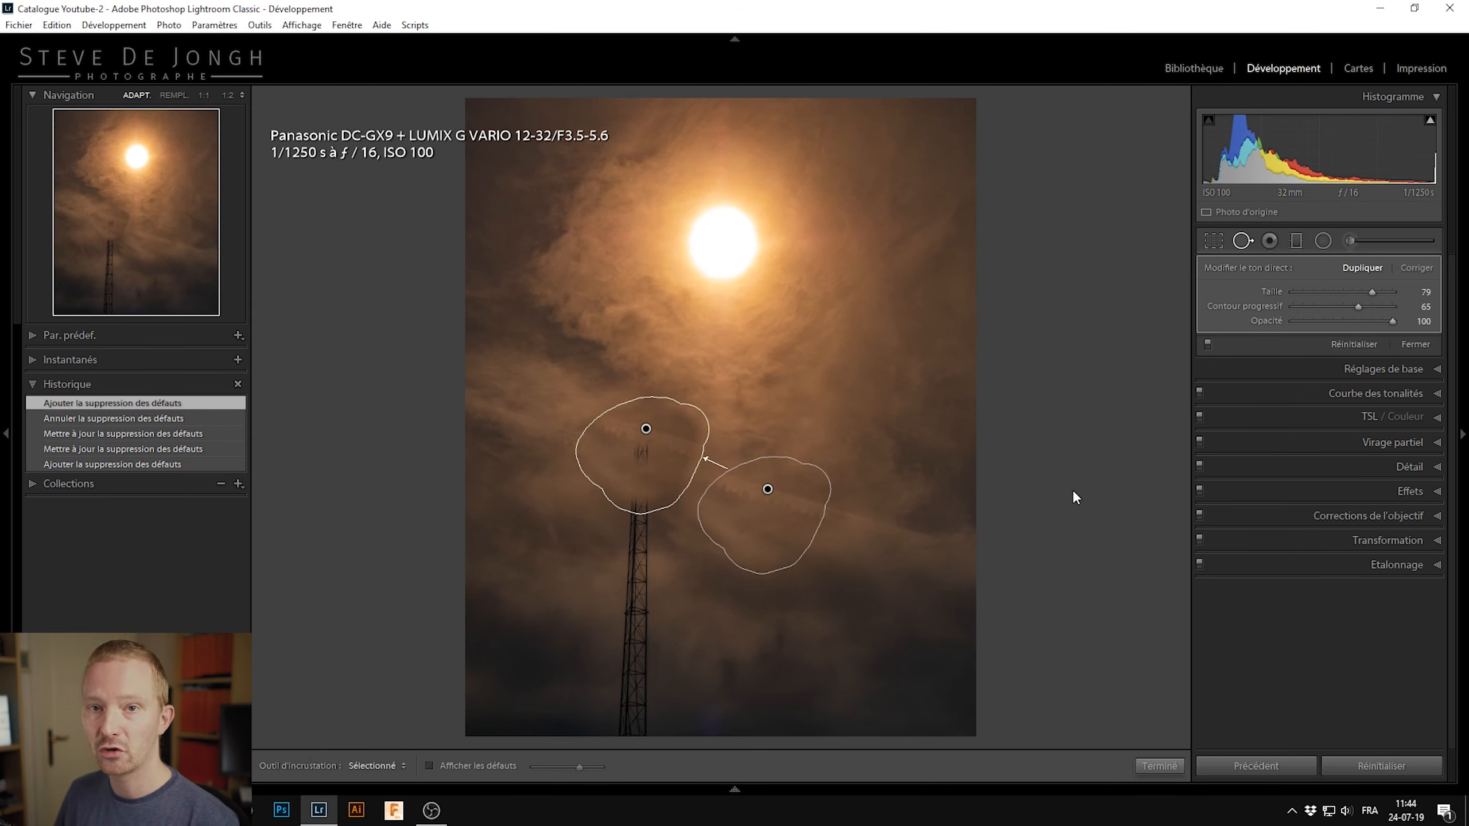
Step: Paint a second clone correction over the sun, and delete both it and the one on the lamp head
{"action": "mouse_move", "coordinate": [713, 205]}
{"action": "left_mouse_down"}
{"action": "mouse_move", "coordinate": [735, 221]}
{"action": "mouse_move", "coordinate": [691, 264]}
{"action": "left_mouse_up"}
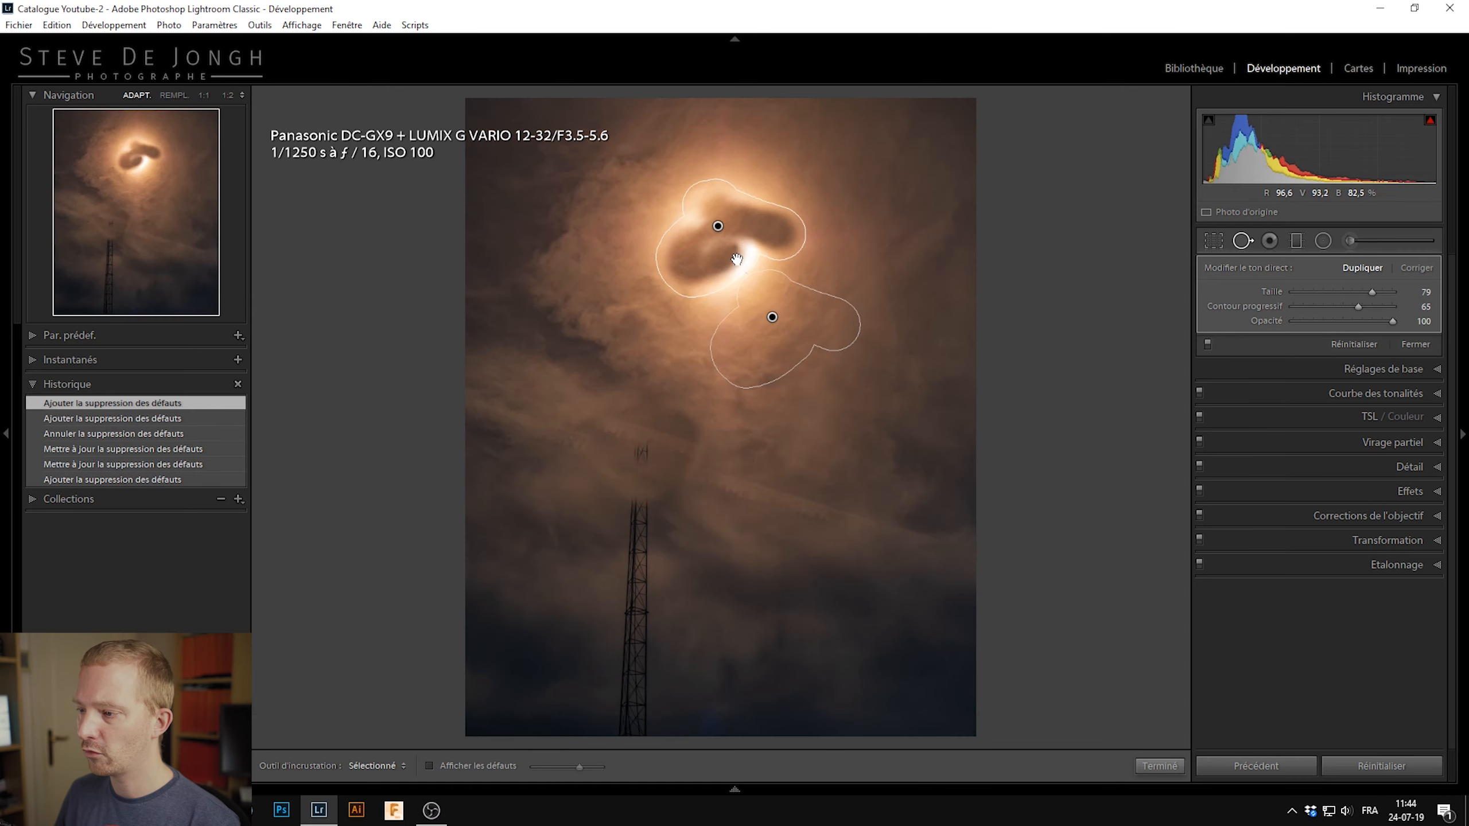
{"action": "mouse_move", "coordinate": [719, 227]}
{"action": "left_mouse_down"}
{"action": "mouse_move", "coordinate": [654, 454]}
{"action": "mouse_move", "coordinate": [731, 241]}
{"action": "mouse_move", "coordinate": [635, 480]}
{"action": "mouse_move", "coordinate": [646, 443]}
{"action": "left_mouse_up"}
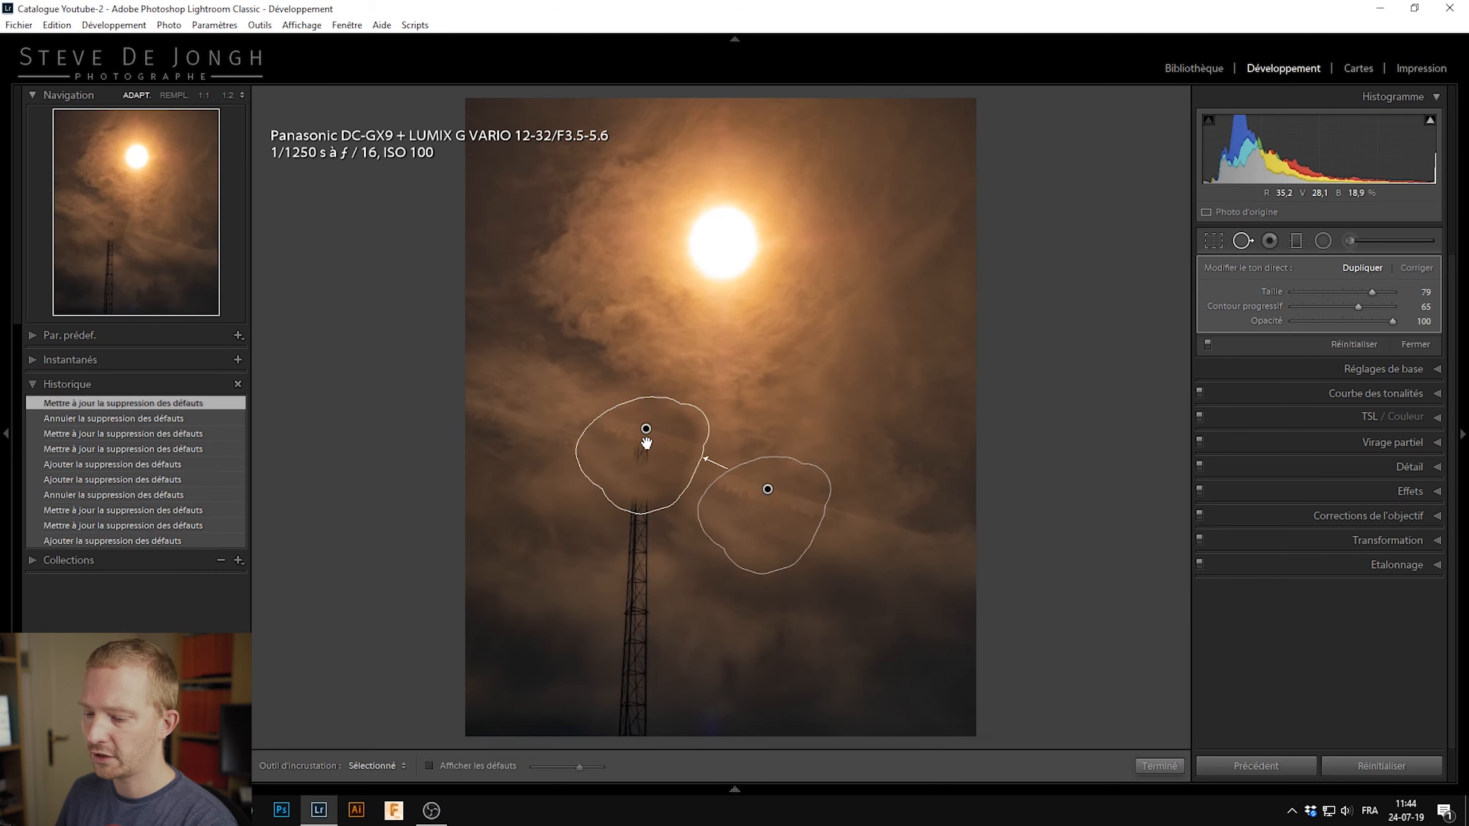
{"action": "left_click", "coordinate": [646, 442], "text": "alt"}
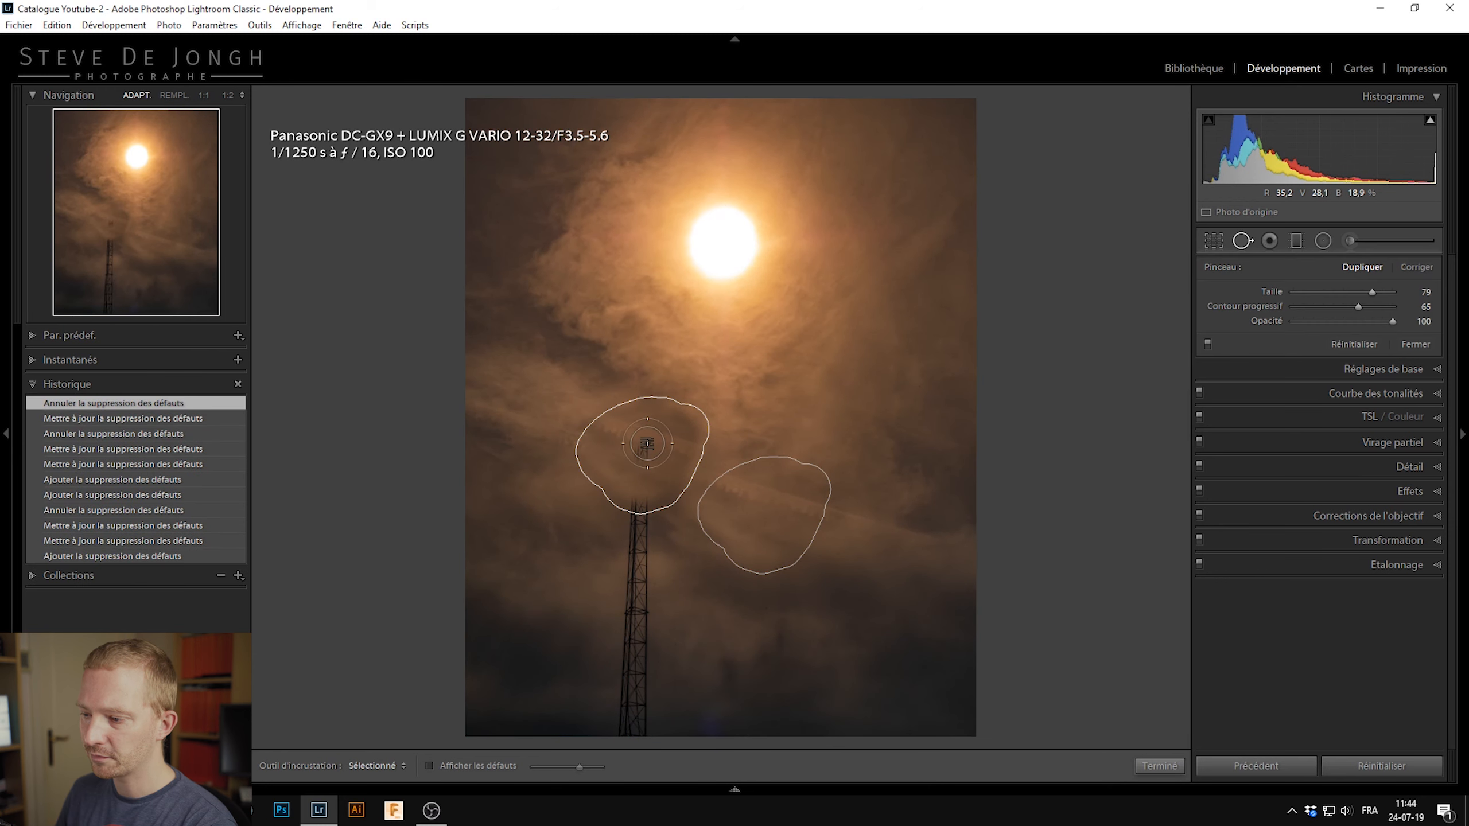
Step: Set the tool overlay display to Toujours
{"action": "left_click", "coordinate": [378, 766]}
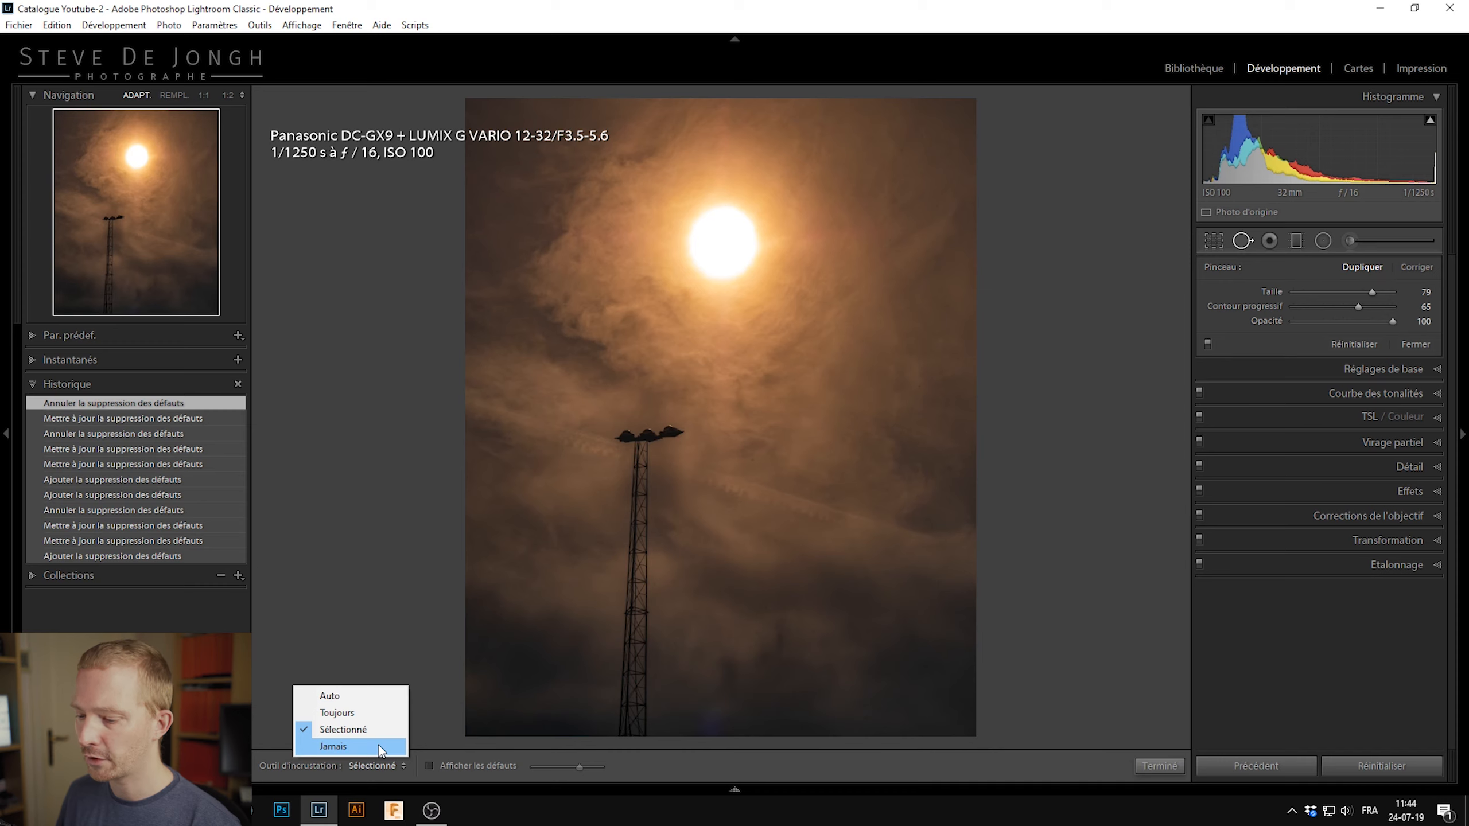
{"action": "left_click", "coordinate": [380, 709]}
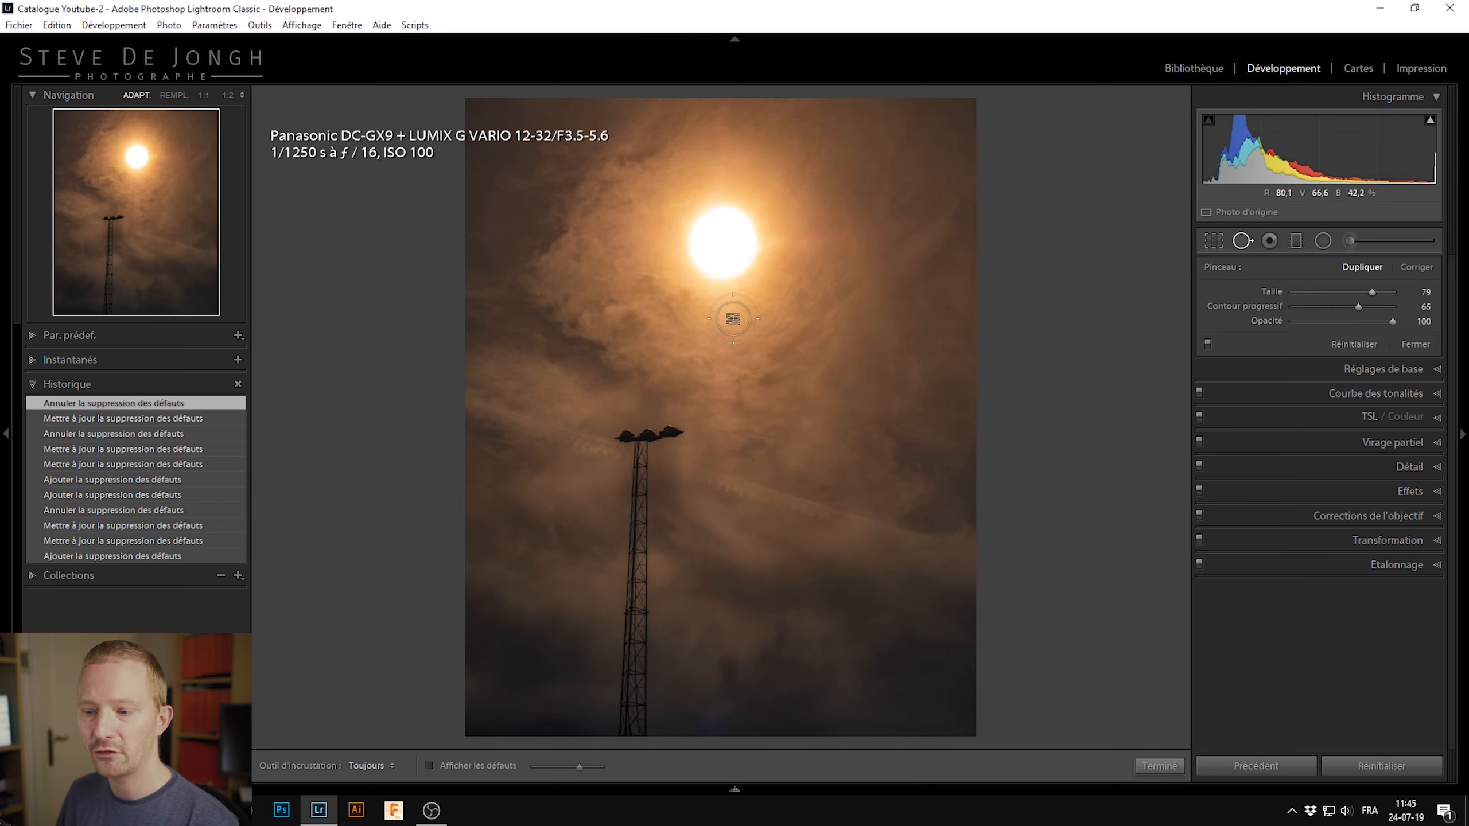
Step: Examine the whole photo in the defect visualisation with a slightly higher threshold, and return to the normal display
{"action": "left_click", "coordinate": [467, 767]}
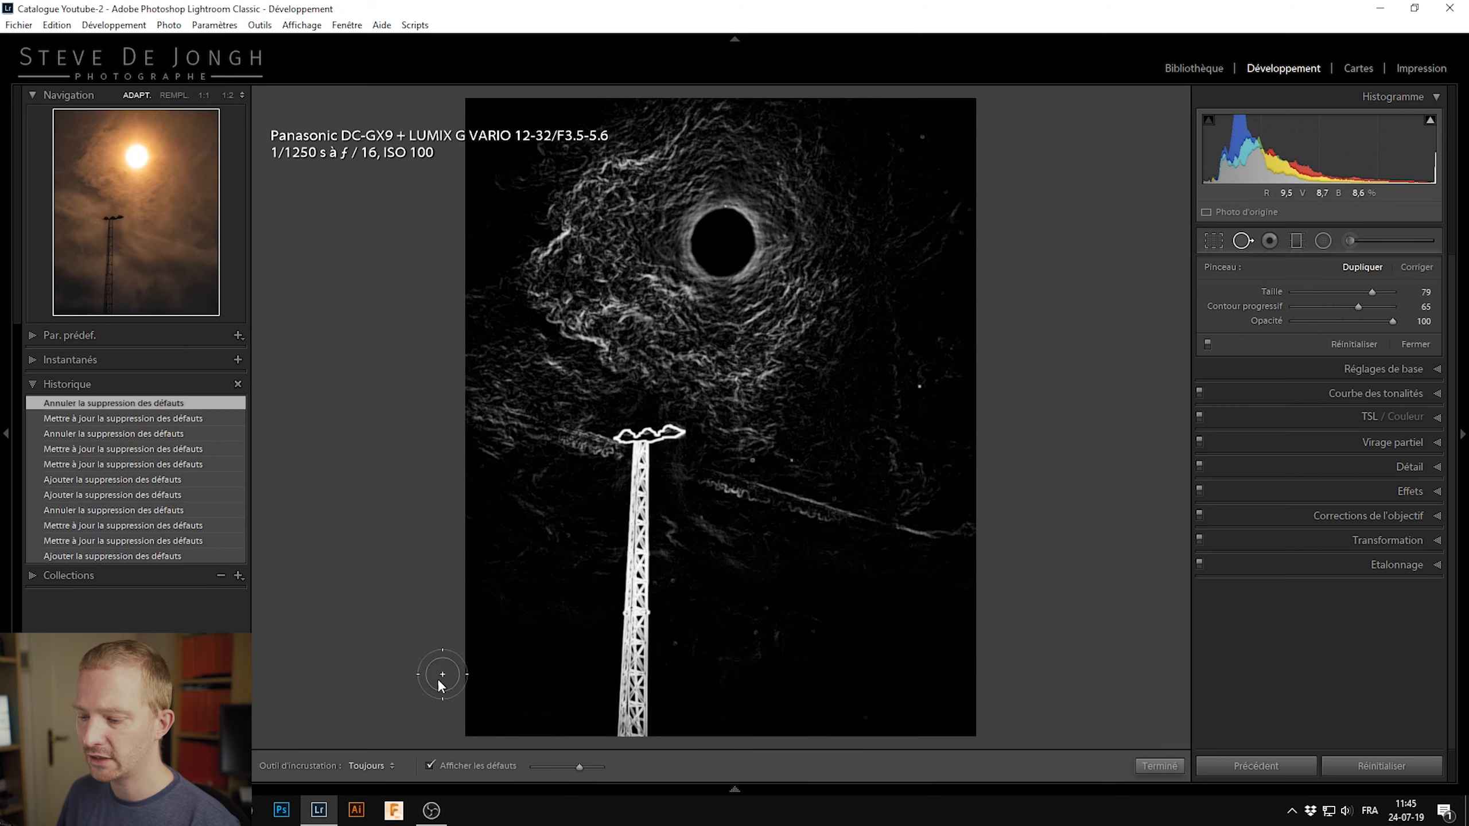
{"action": "mouse_move", "coordinate": [579, 768]}
{"action": "left_mouse_down"}
{"action": "mouse_move", "coordinate": [542, 768]}
{"action": "mouse_move", "coordinate": [586, 768]}
{"action": "left_mouse_up"}
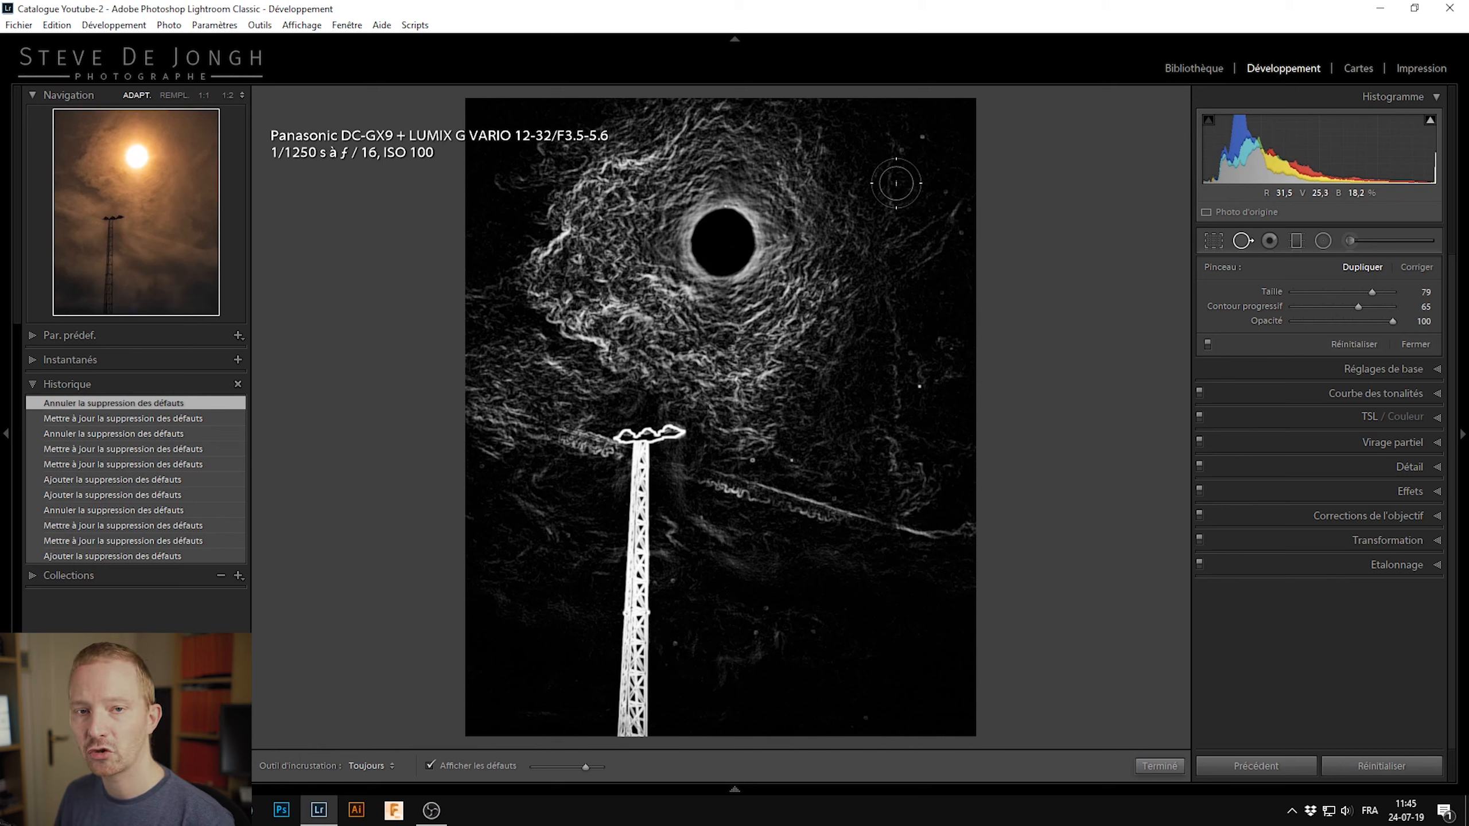
{"action": "left_click", "coordinate": [443, 765]}
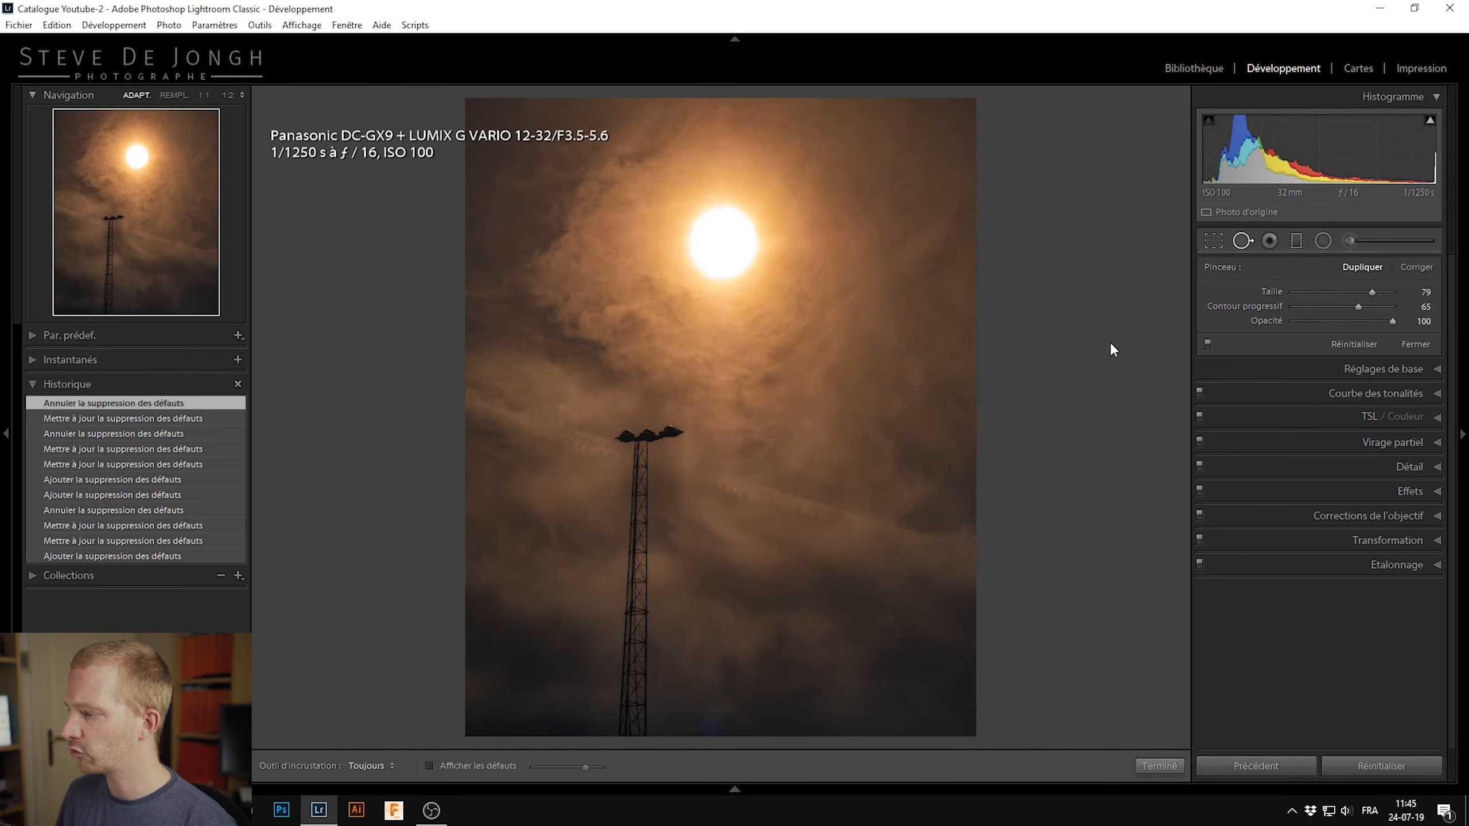
Step: Switch the spot removal brush to Corriger and inspect the sky beside the mast at 1:1 for dust spots
{"action": "left_click", "coordinate": [1405, 268]}
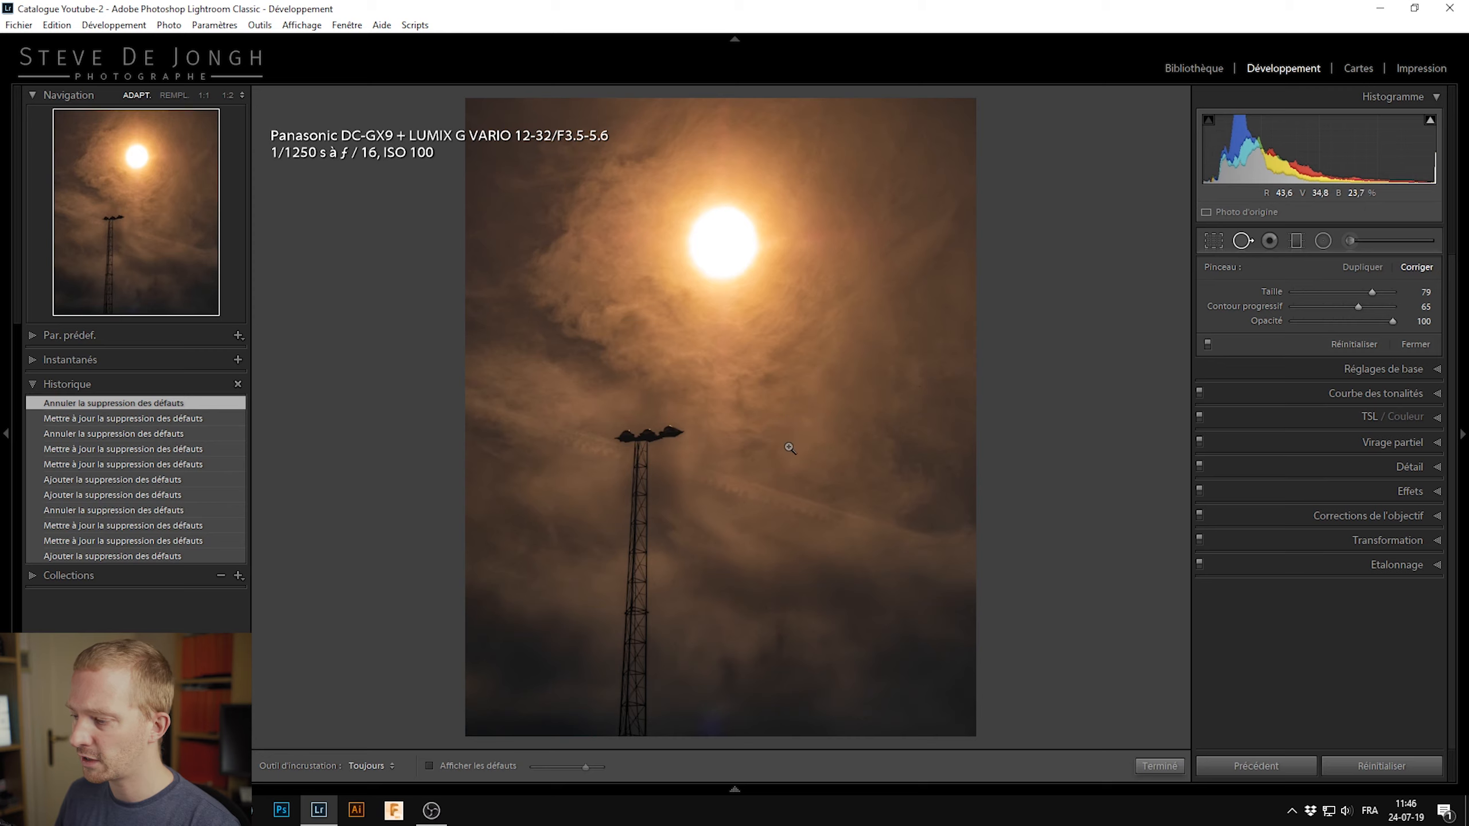
{"action": "left_click", "coordinate": [783, 477]}
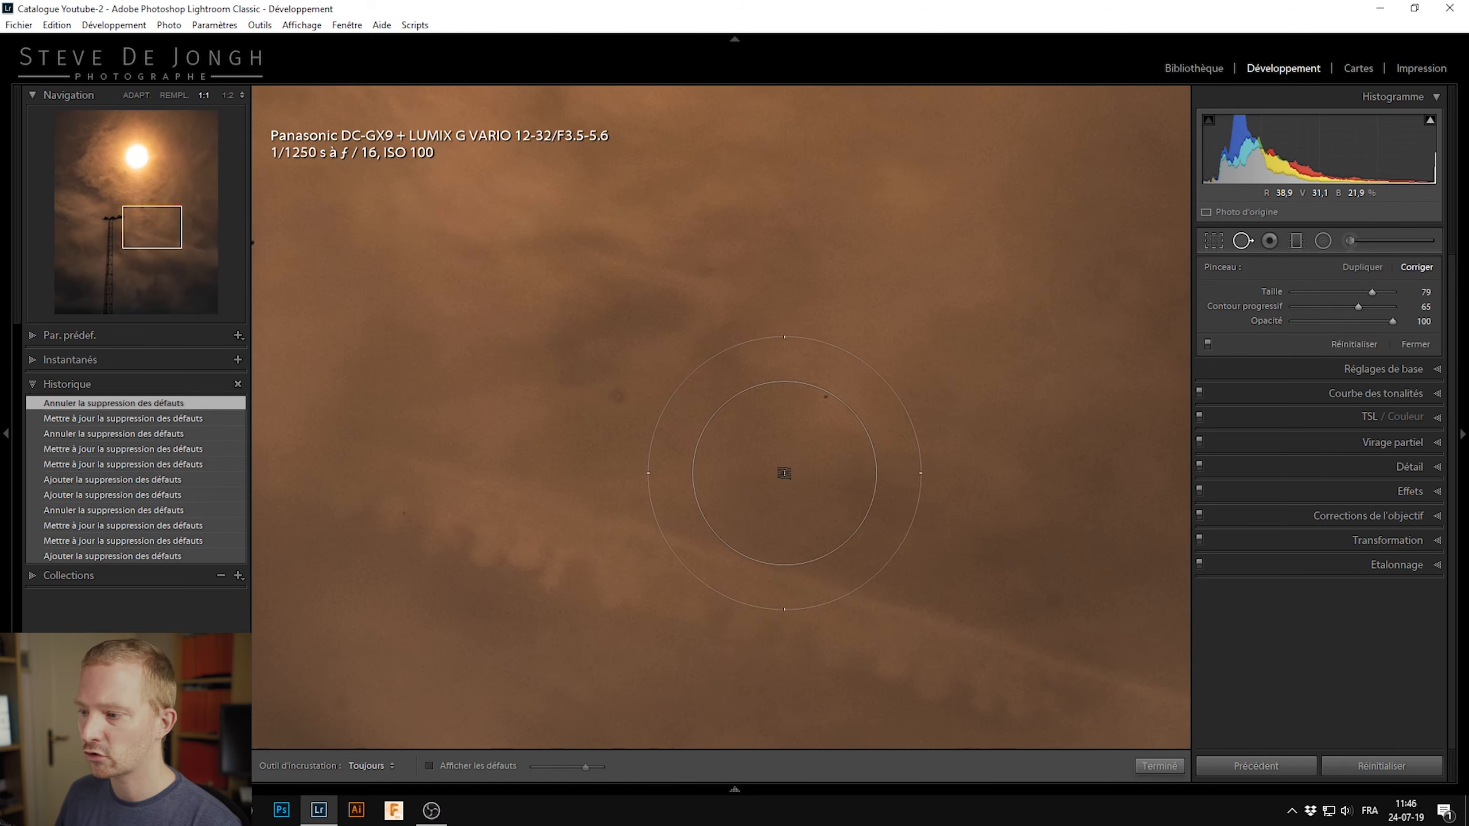
{"action": "mouse_move", "coordinate": [650, 394]}
{"action": "left_mouse_down"}
{"action": "mouse_move", "coordinate": [1106, 293]}
{"action": "mouse_move", "coordinate": [817, 298]}
{"action": "mouse_move", "coordinate": [748, 328]}
{"action": "mouse_move", "coordinate": [807, 472]}
{"action": "mouse_move", "coordinate": [721, 373]}
{"action": "mouse_move", "coordinate": [738, 361]}
{"action": "left_mouse_up"}
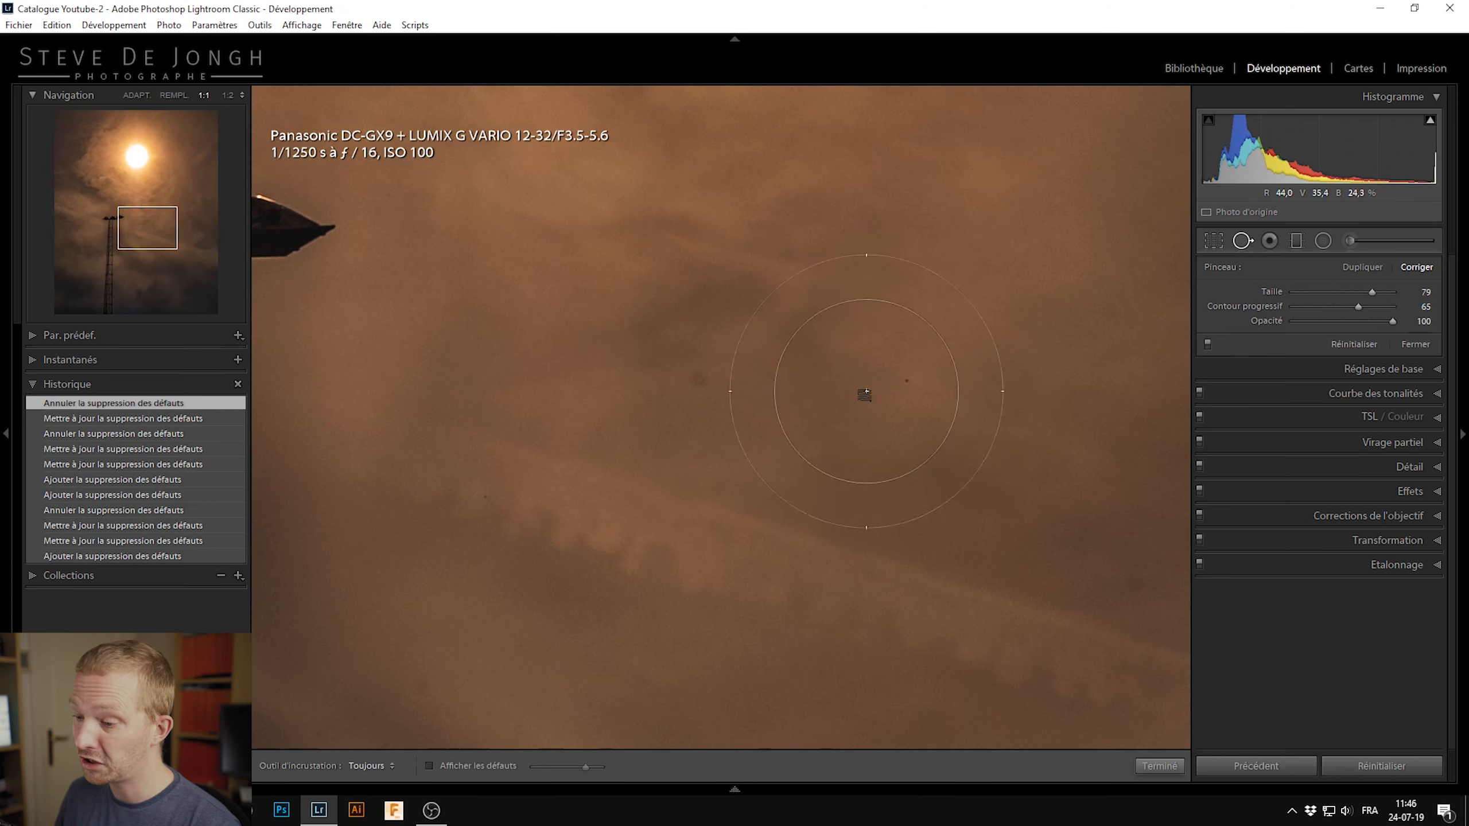
{"action": "left_click_drag", "start_coordinate": [701, 509], "coordinate": [764, 351]}
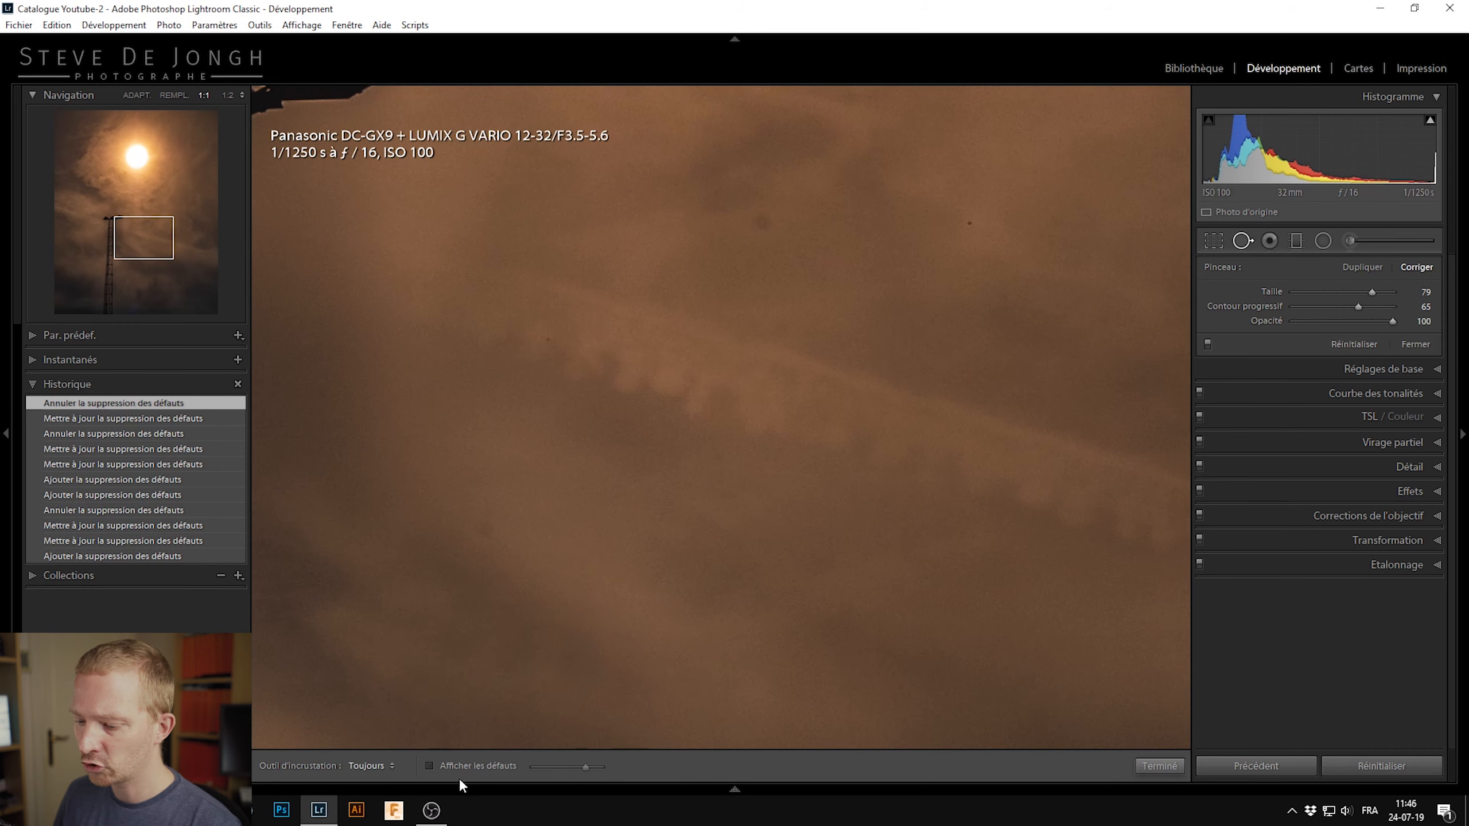
Step: Examine the magnified sky in the defect visualisation with a lower threshold, and return to the normal full-photo display
{"action": "left_click", "coordinate": [447, 765]}
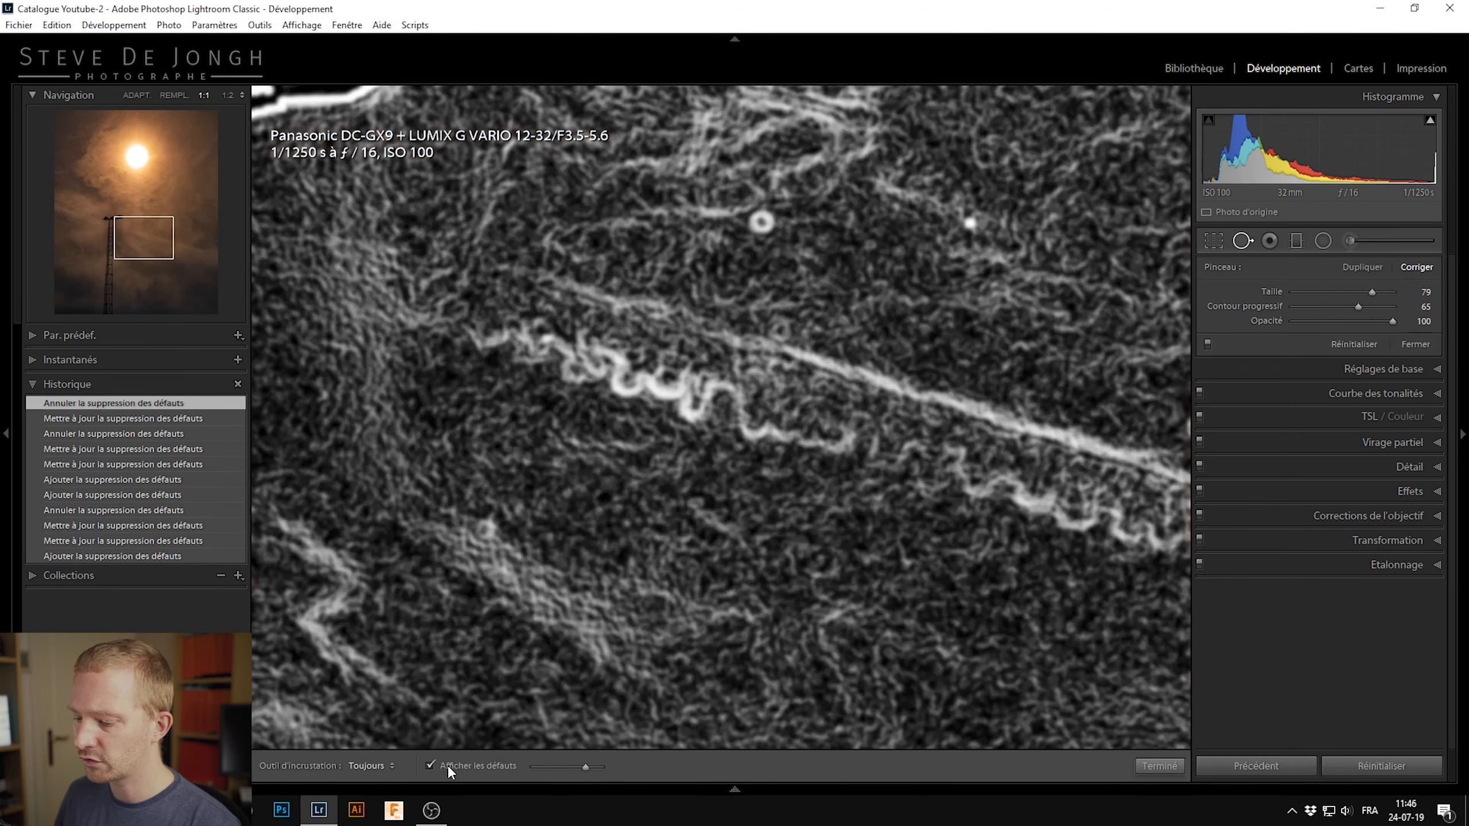
{"action": "left_click_drag", "start_coordinate": [583, 768], "coordinate": [570, 762]}
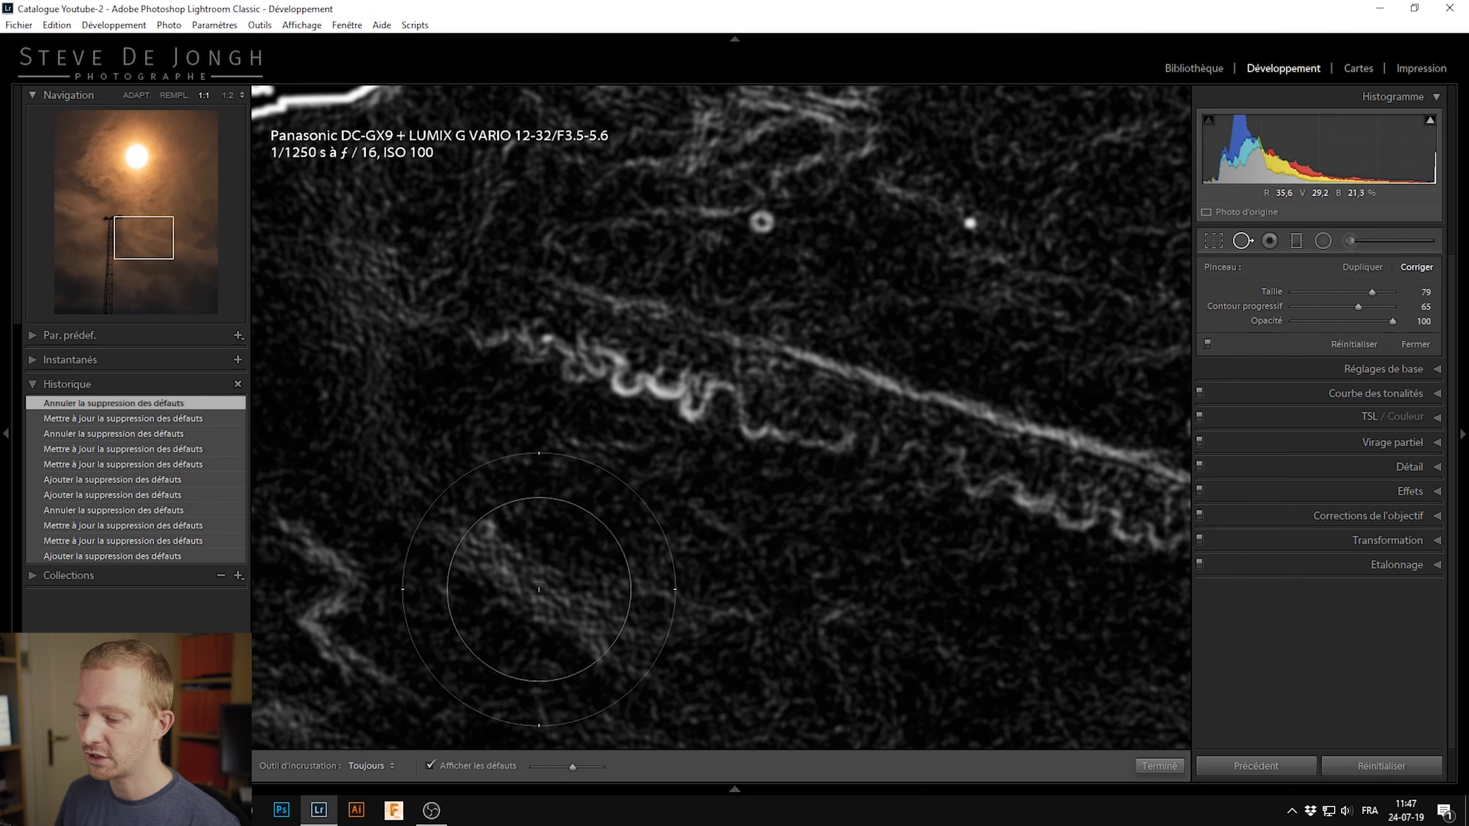
{"action": "left_click", "coordinate": [439, 764]}
{"action": "left_click", "coordinate": [700, 422]}
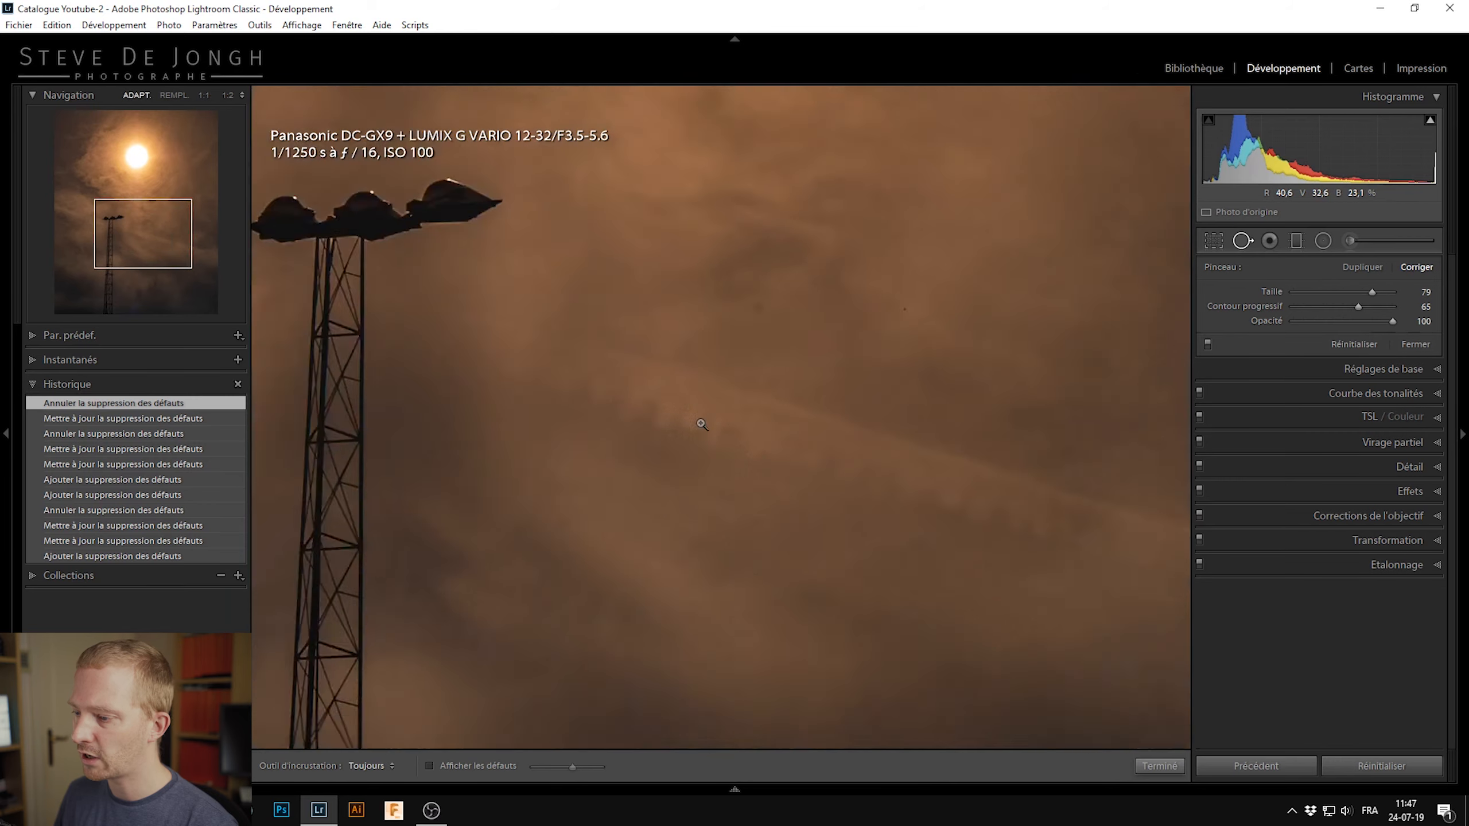
{"action": "left_click", "coordinate": [702, 424]}
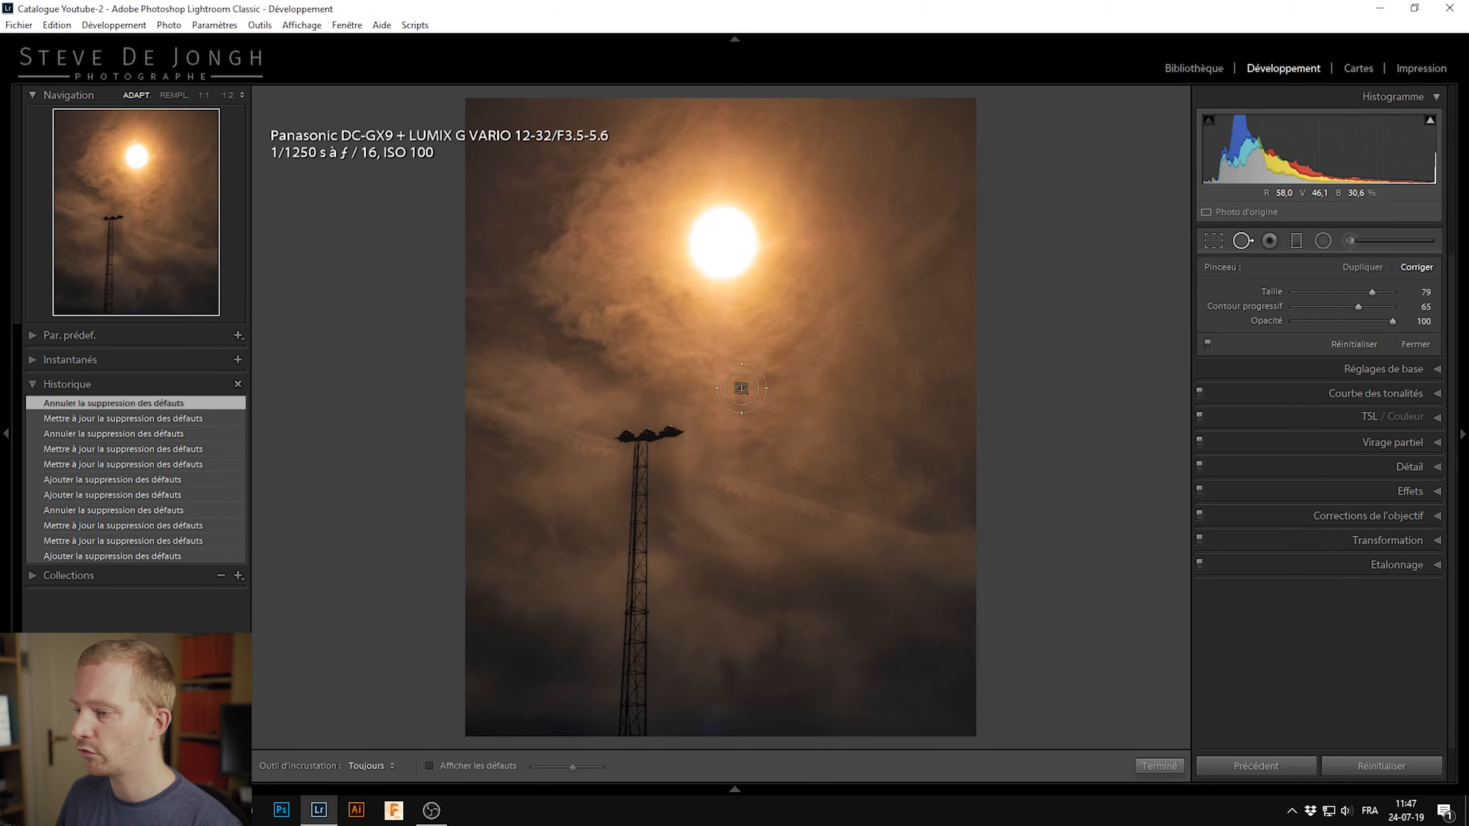
Step: At 1:1 on the sky beside the lamp head, reduce the healing brush size to 58 and set its Contour progressif to 71
{"action": "left_click", "coordinate": [742, 389]}
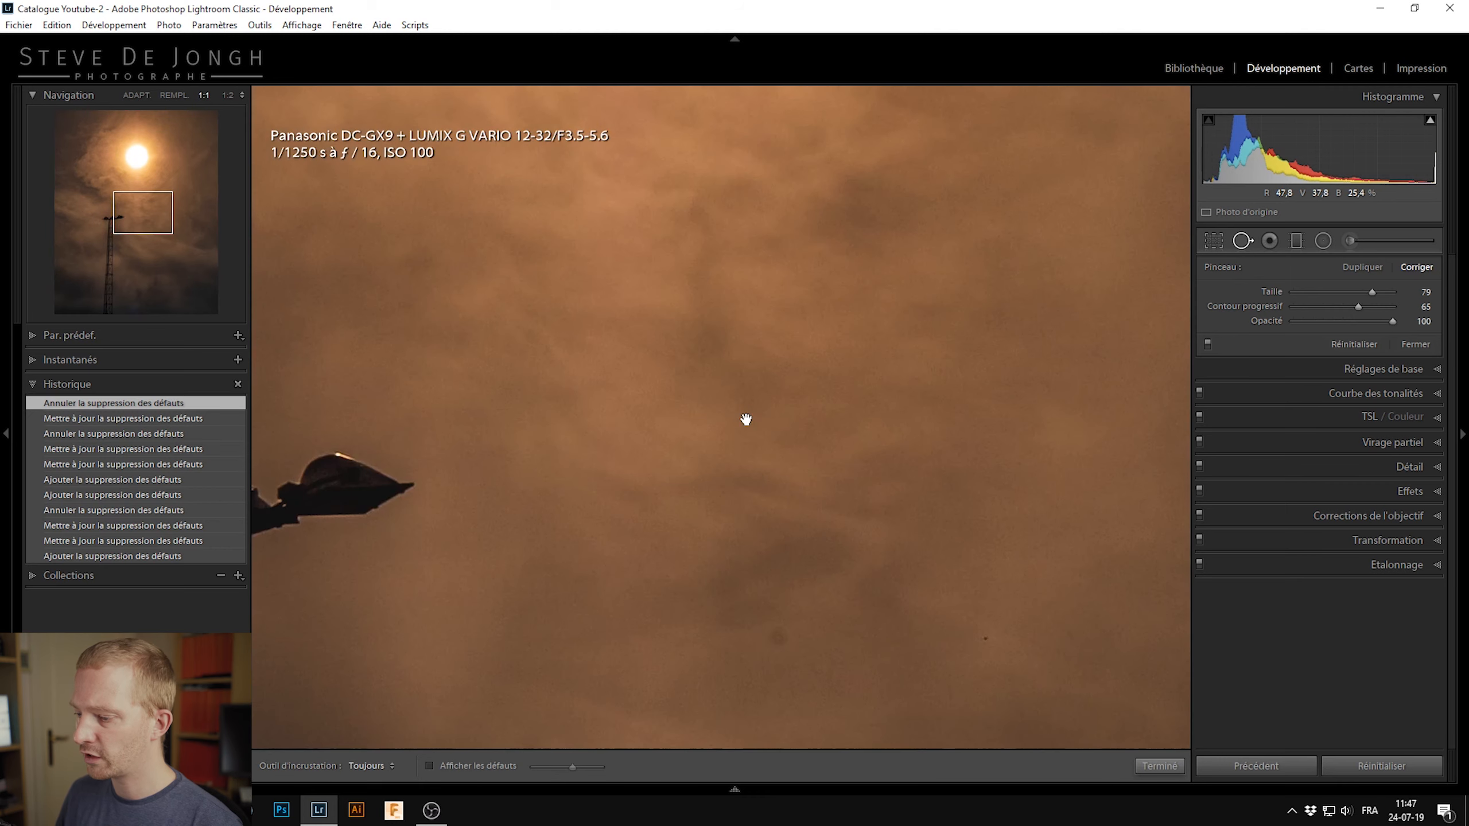
{"action": "left_click_drag", "start_coordinate": [778, 557], "coordinate": [705, 344]}
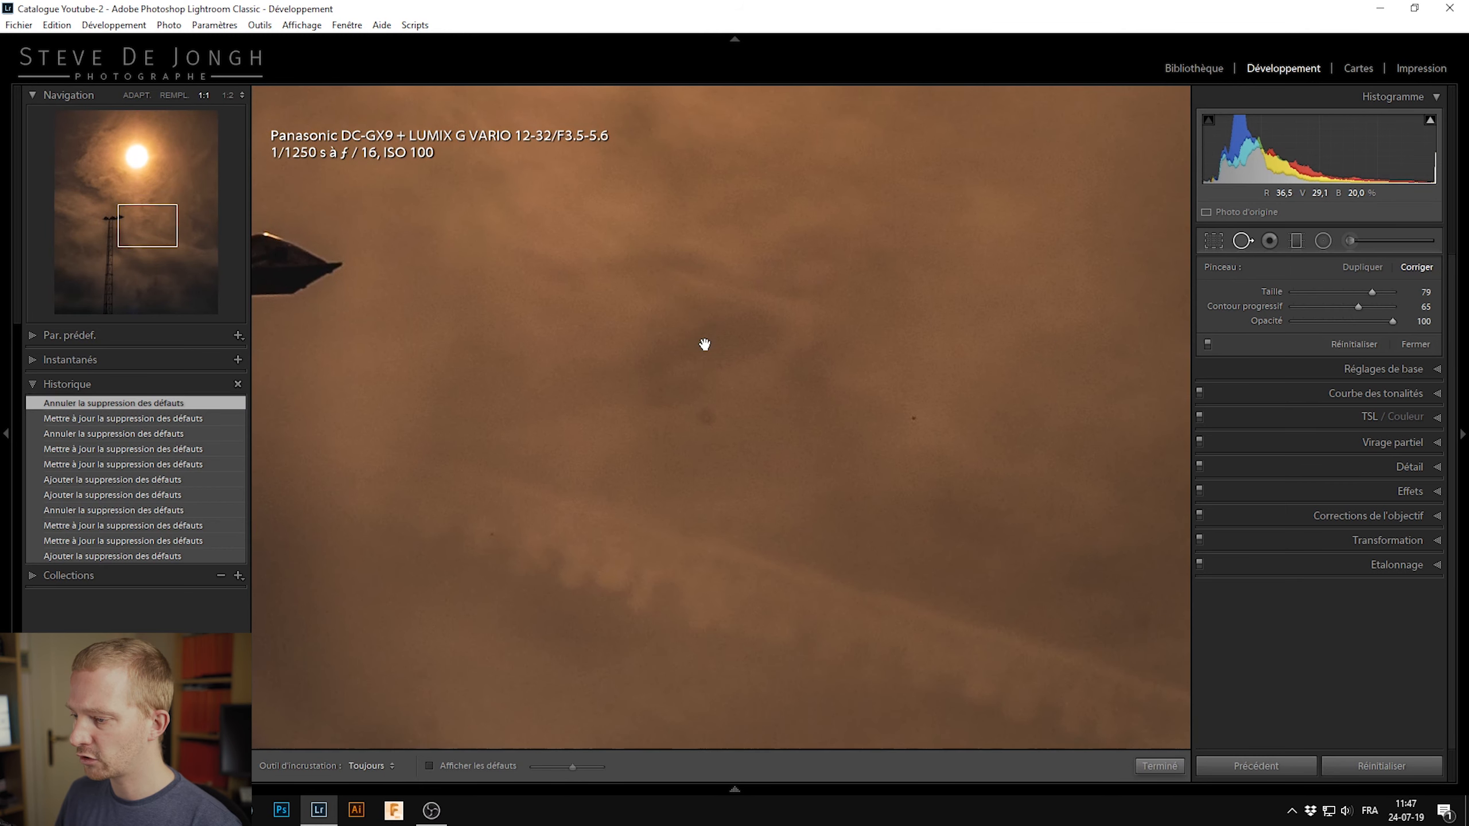
{"action": "left_click", "coordinate": [1242, 241]}
{"action": "left_click", "coordinate": [1244, 239]}
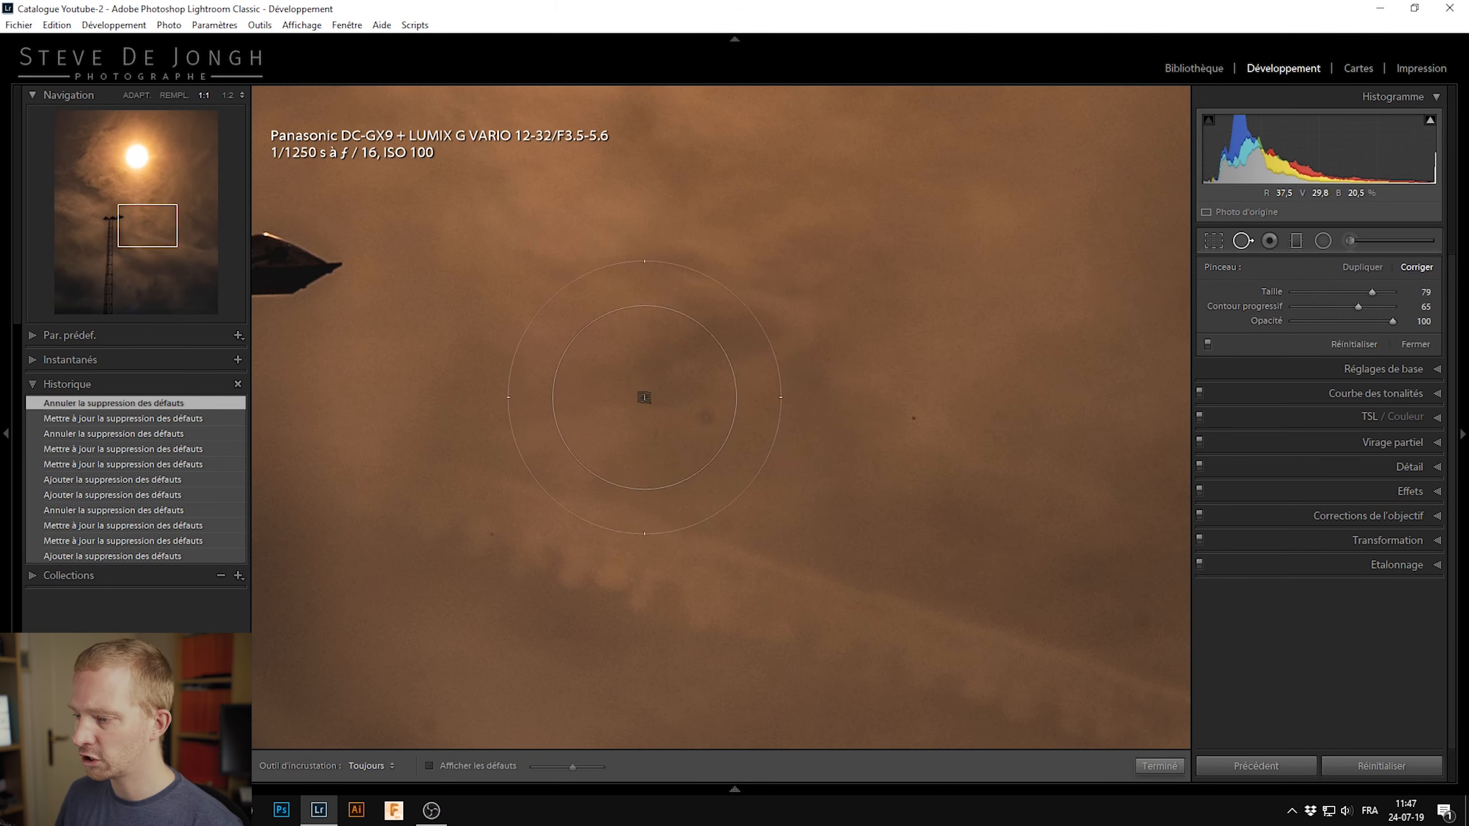
{"action": "scroll", "coordinate": [726, 409], "scroll_direction": "down", "scroll_amount": 2}
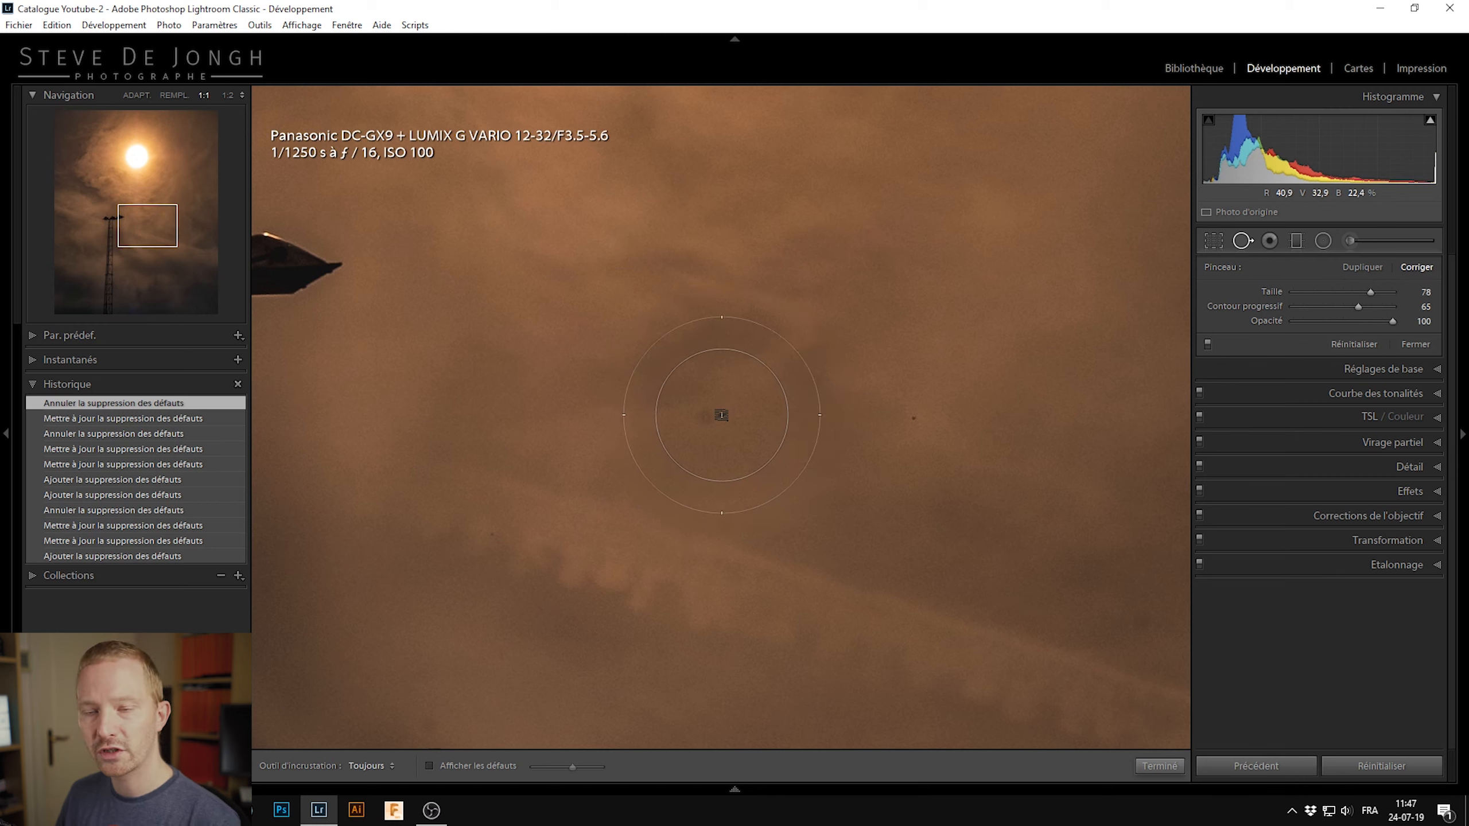
{"action": "scroll", "coordinate": [721, 415], "scroll_direction": "down", "scroll_amount": 1}
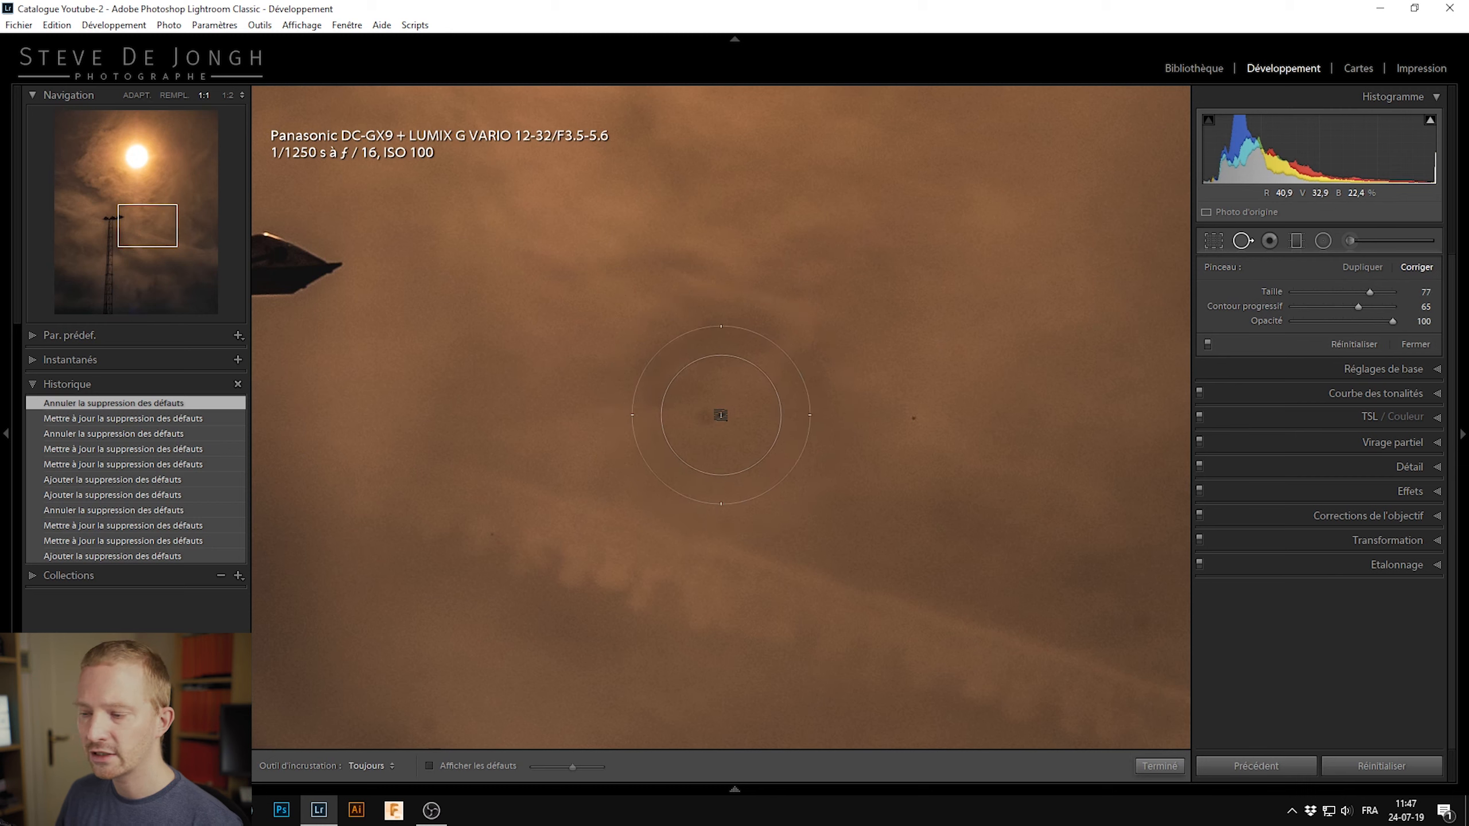
{"action": "scroll", "coordinate": [720, 415], "scroll_direction": "down", "scroll_amount": 1}
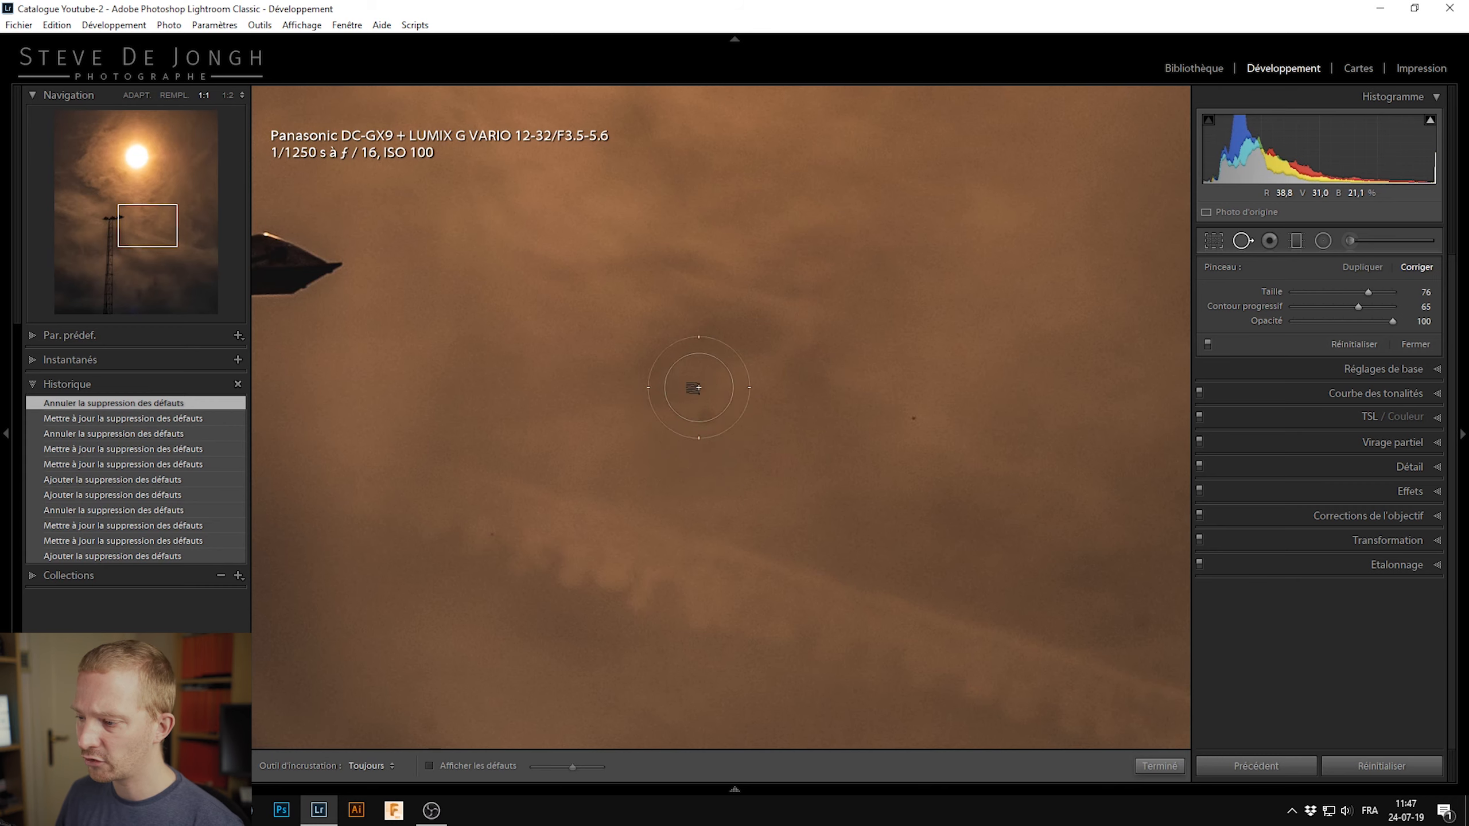
{"action": "scroll", "coordinate": [705, 421], "scroll_direction": "down", "scroll_amount": 10}
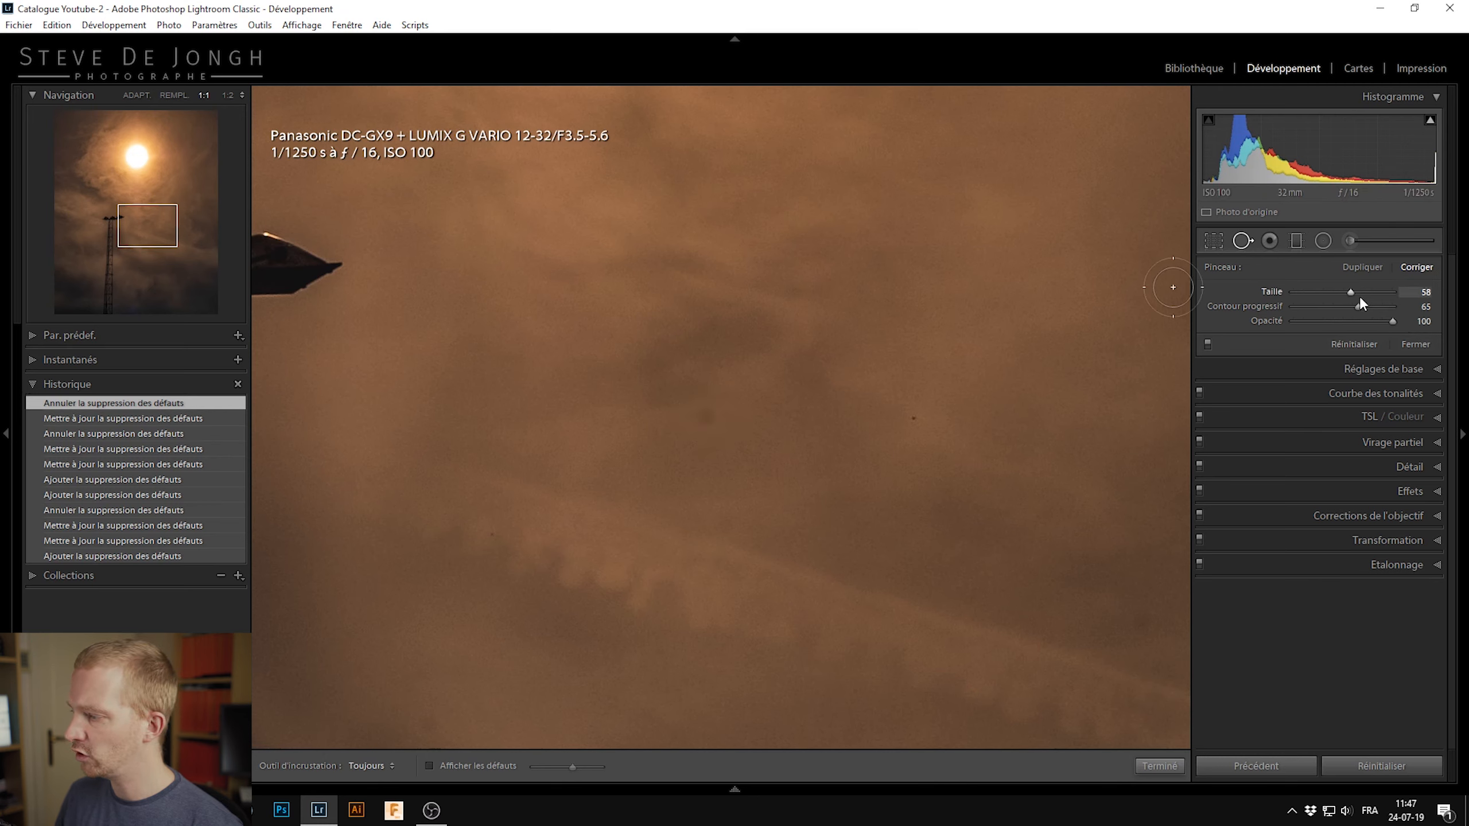
{"action": "left_click_drag", "start_coordinate": [1357, 307], "coordinate": [1352, 306]}
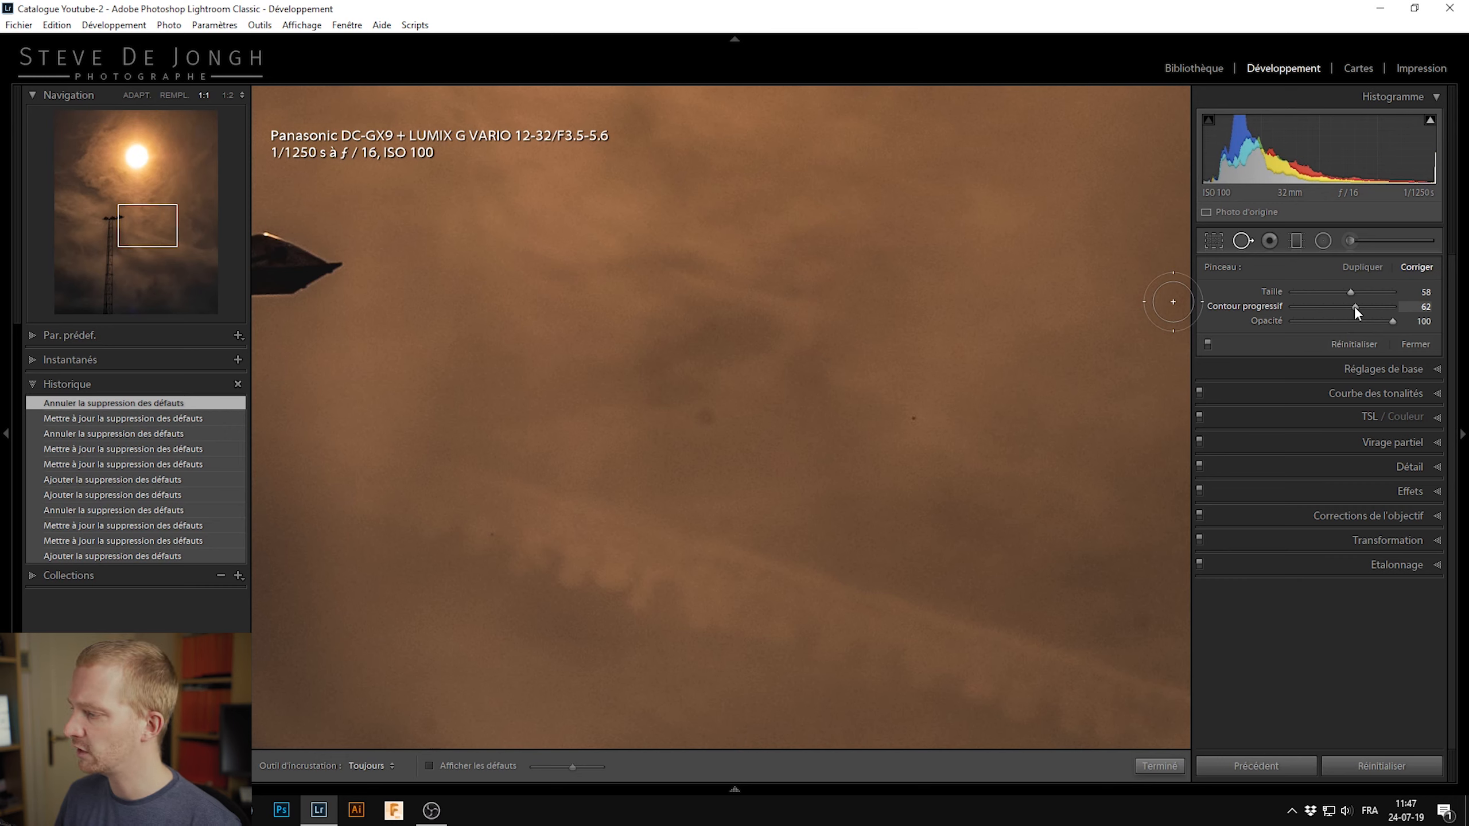
{"action": "left_click_drag", "start_coordinate": [1357, 307], "coordinate": [1364, 306]}
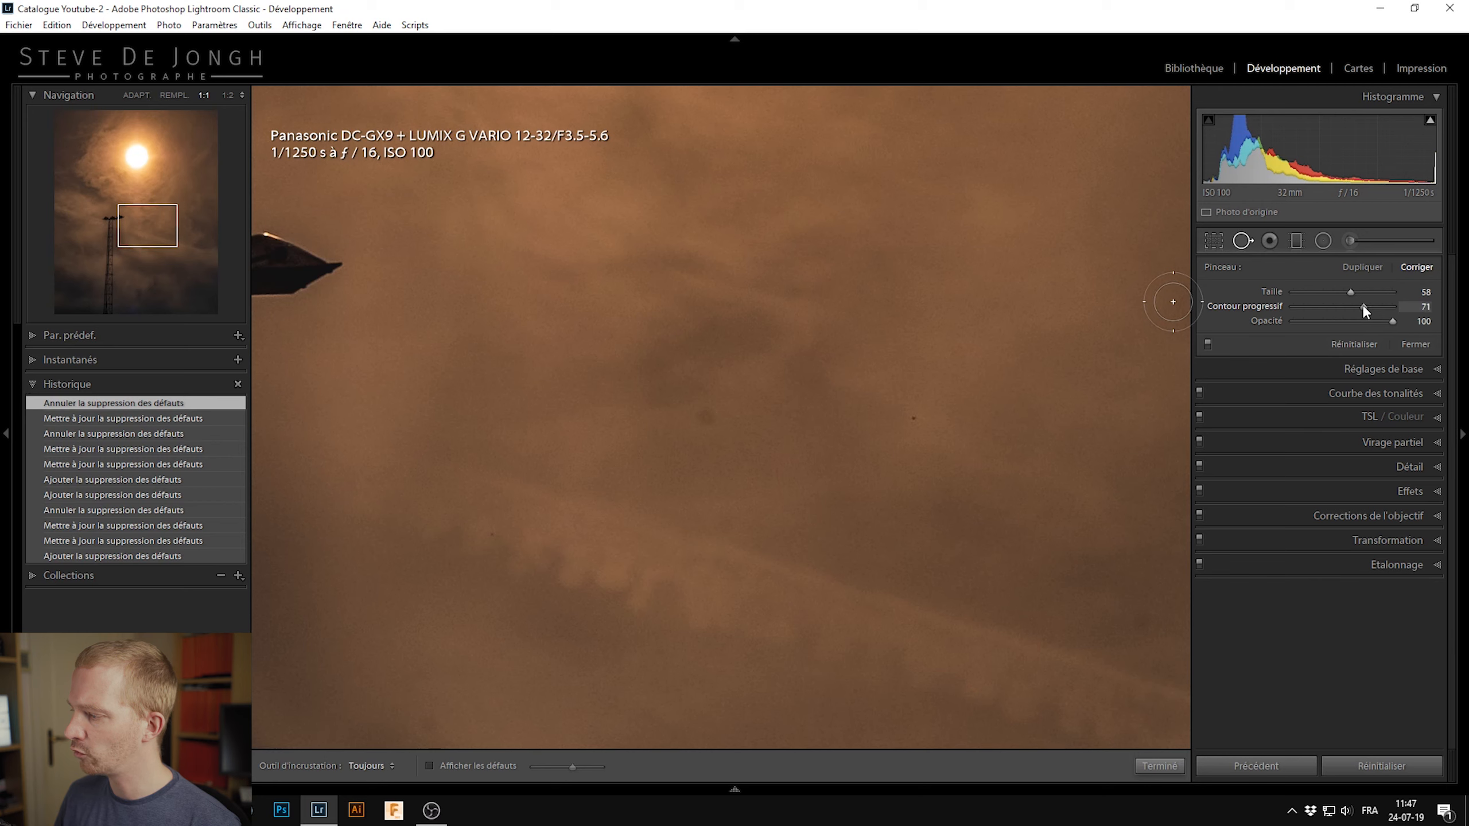
Step: Heal the round dust spot in the sky with brush size 52, and move its source slightly higher onto clean sky
{"action": "scroll", "coordinate": [704, 417], "scroll_direction": "down", "scroll_amount": 3}
{"action": "scroll", "coordinate": [704, 417], "scroll_direction": "up", "scroll_amount": 1}
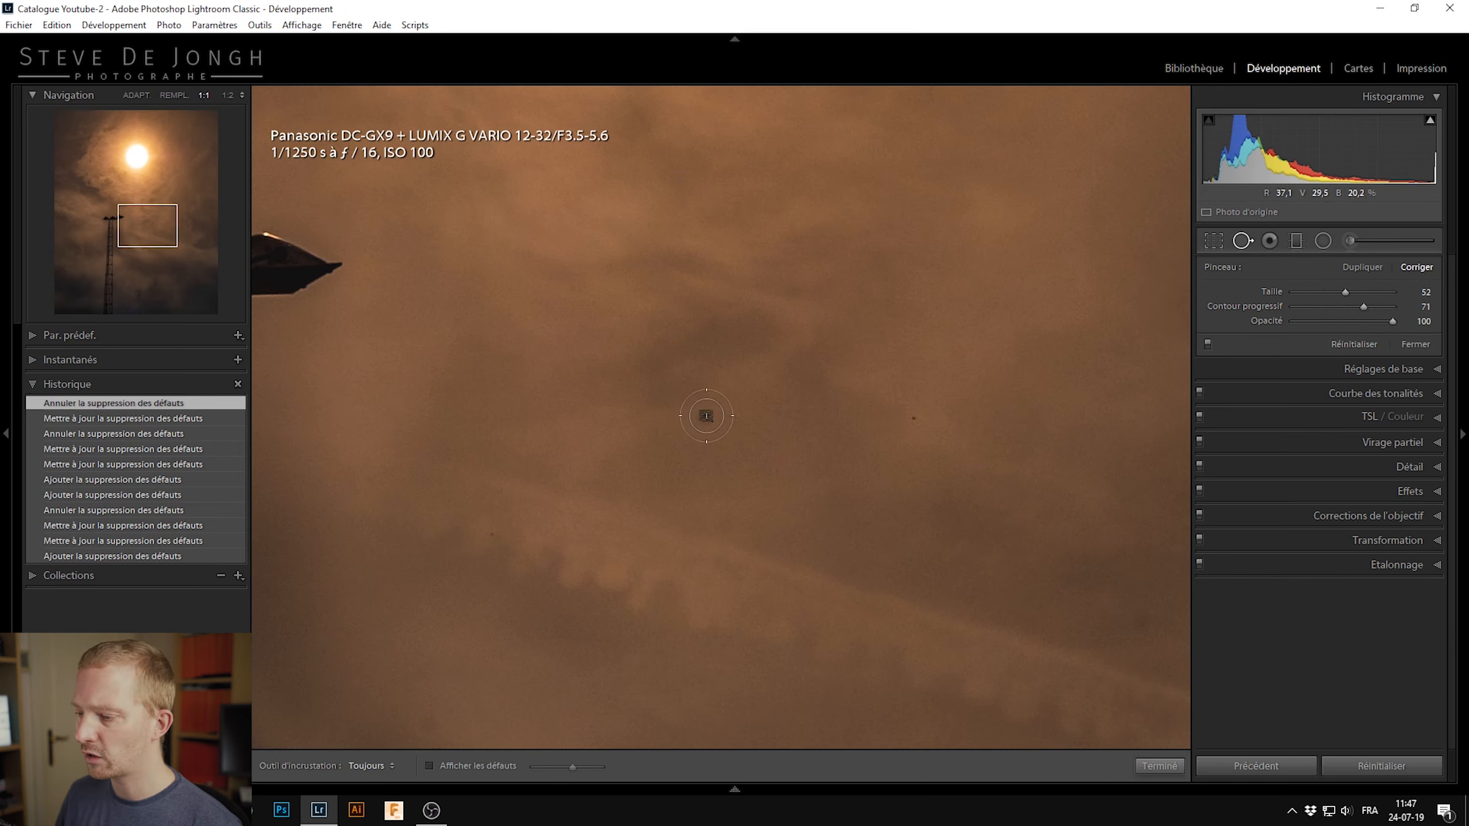
{"action": "left_click", "coordinate": [706, 416]}
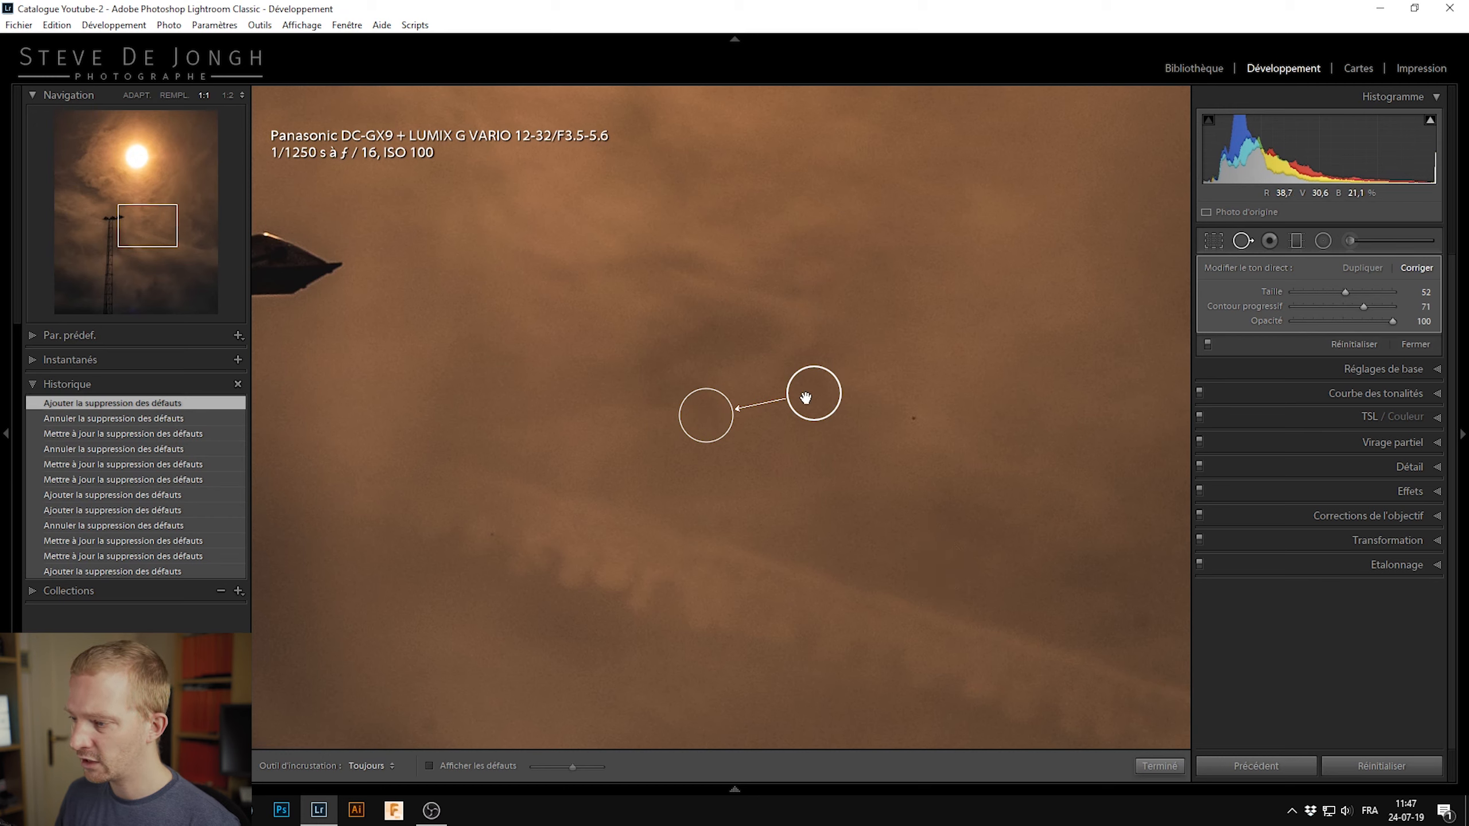
{"action": "mouse_move", "coordinate": [810, 397]}
{"action": "left_mouse_down"}
{"action": "mouse_move", "coordinate": [754, 332]}
{"action": "mouse_move", "coordinate": [659, 341]}
{"action": "mouse_move", "coordinate": [849, 382]}
{"action": "mouse_move", "coordinate": [717, 510]}
{"action": "mouse_move", "coordinate": [842, 364]}
{"action": "mouse_move", "coordinate": [916, 428]}
{"action": "mouse_move", "coordinate": [720, 584]}
{"action": "mouse_move", "coordinate": [800, 373]}
{"action": "mouse_move", "coordinate": [784, 361]}
{"action": "mouse_move", "coordinate": [774, 388]}
{"action": "mouse_move", "coordinate": [804, 368]}
{"action": "left_mouse_up"}
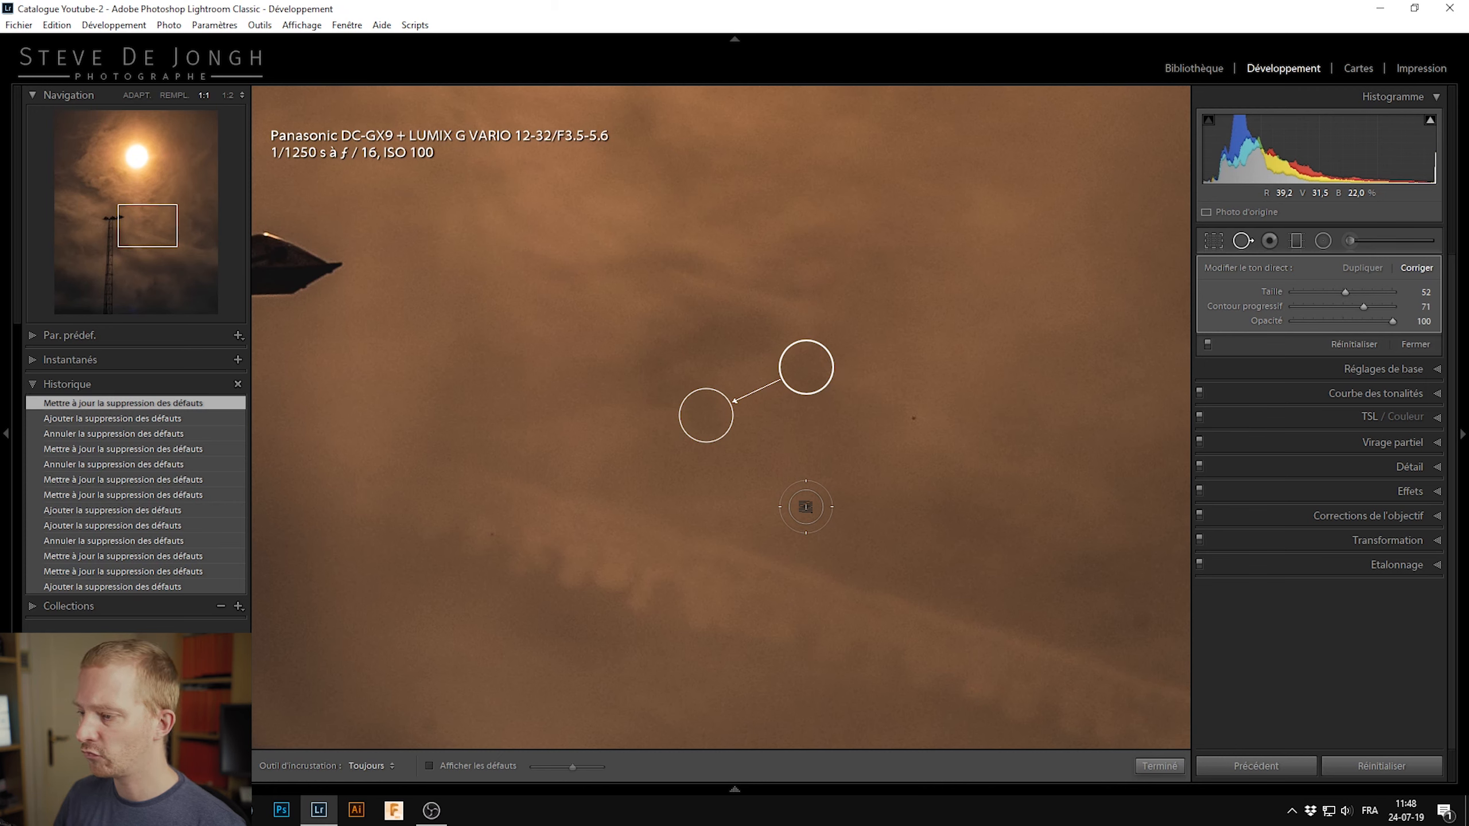
Step: Cycle through automatically chosen sources for the healed sky spot until it samples nearby clean sky, and close spot removal
{"action": "key", "text": "slash"}
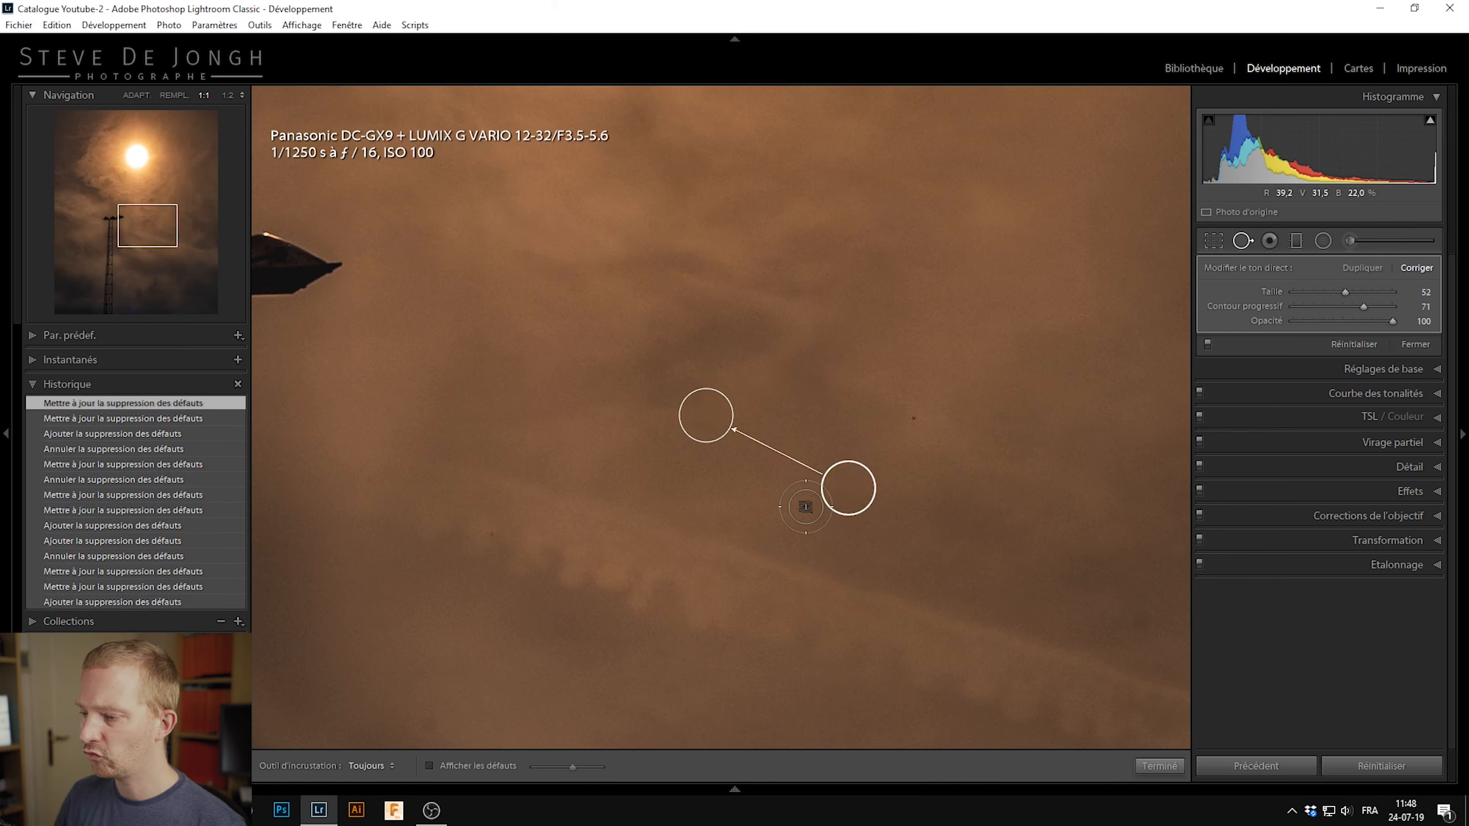
{"action": "key", "text": "slash"}
{"action": "key", "text": "slash"}
{"action": "key", "text": "slash"}
{"action": "key", "text": "slash"}
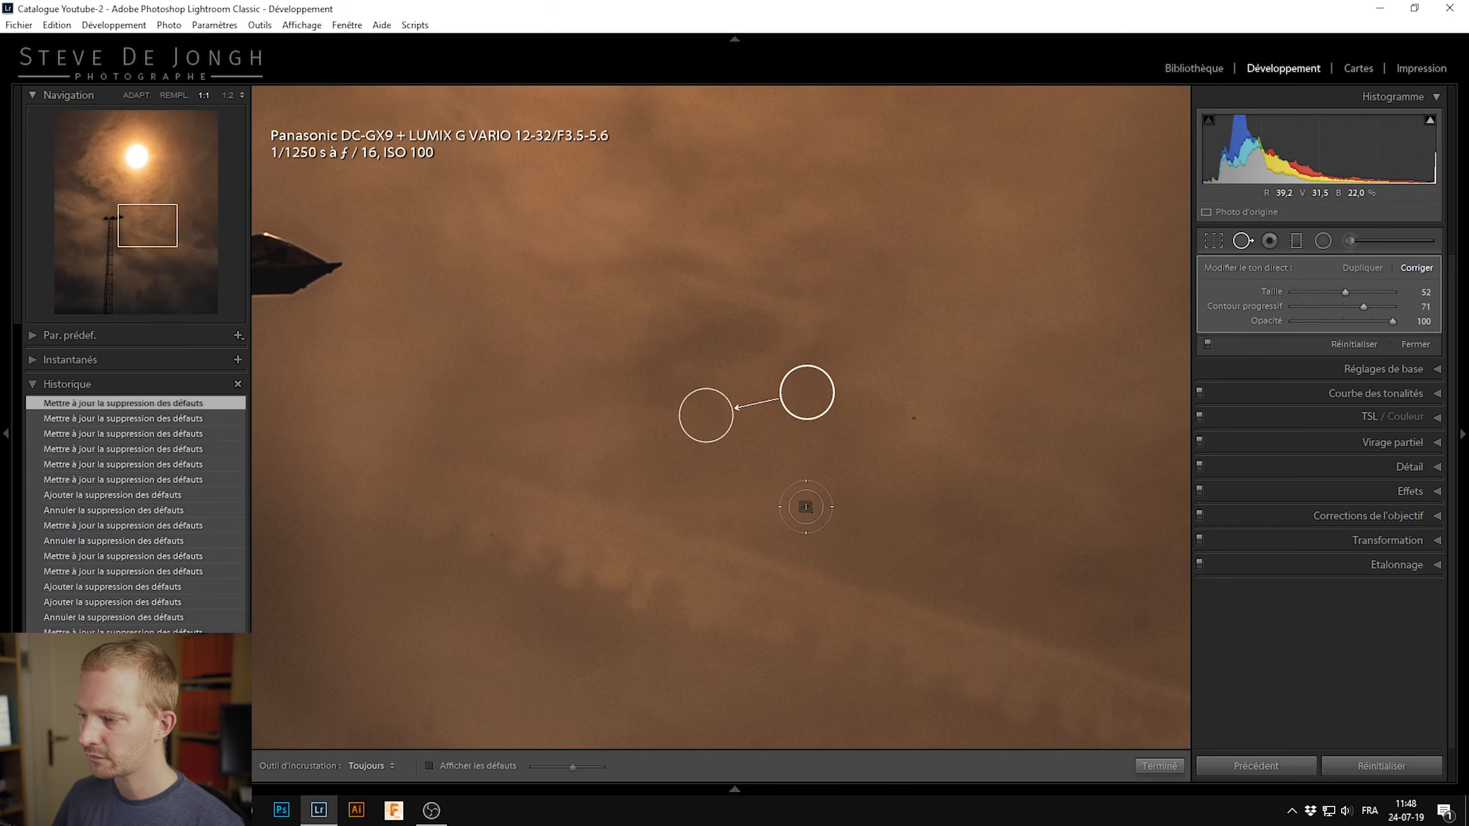
{"action": "left_click", "coordinate": [1160, 766]}
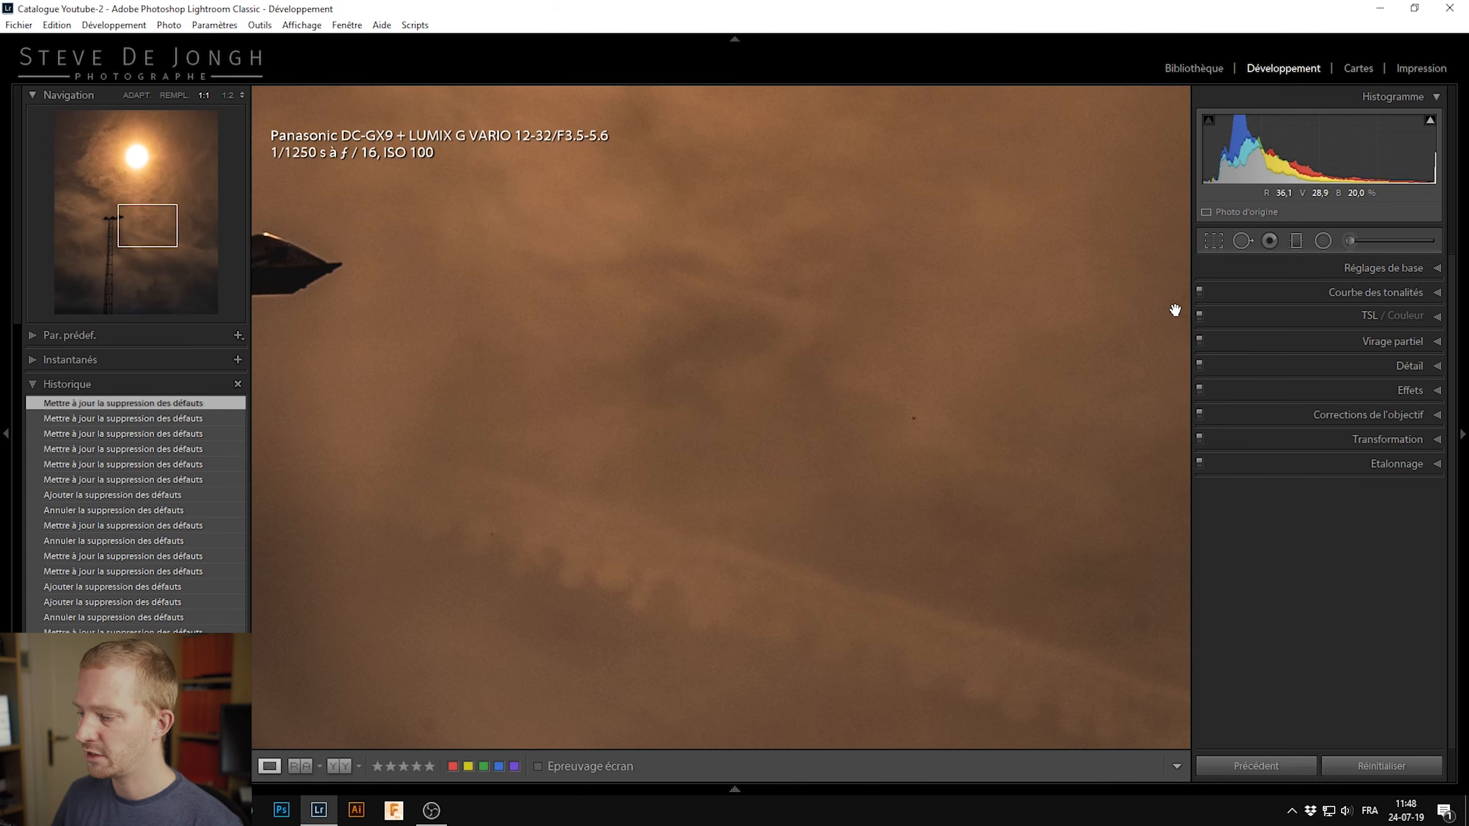
Step: Reopen spot removal, reduce the brush size to 20 and heal the tiny dark speck to the right of the first correction
{"action": "left_click", "coordinate": [1242, 241]}
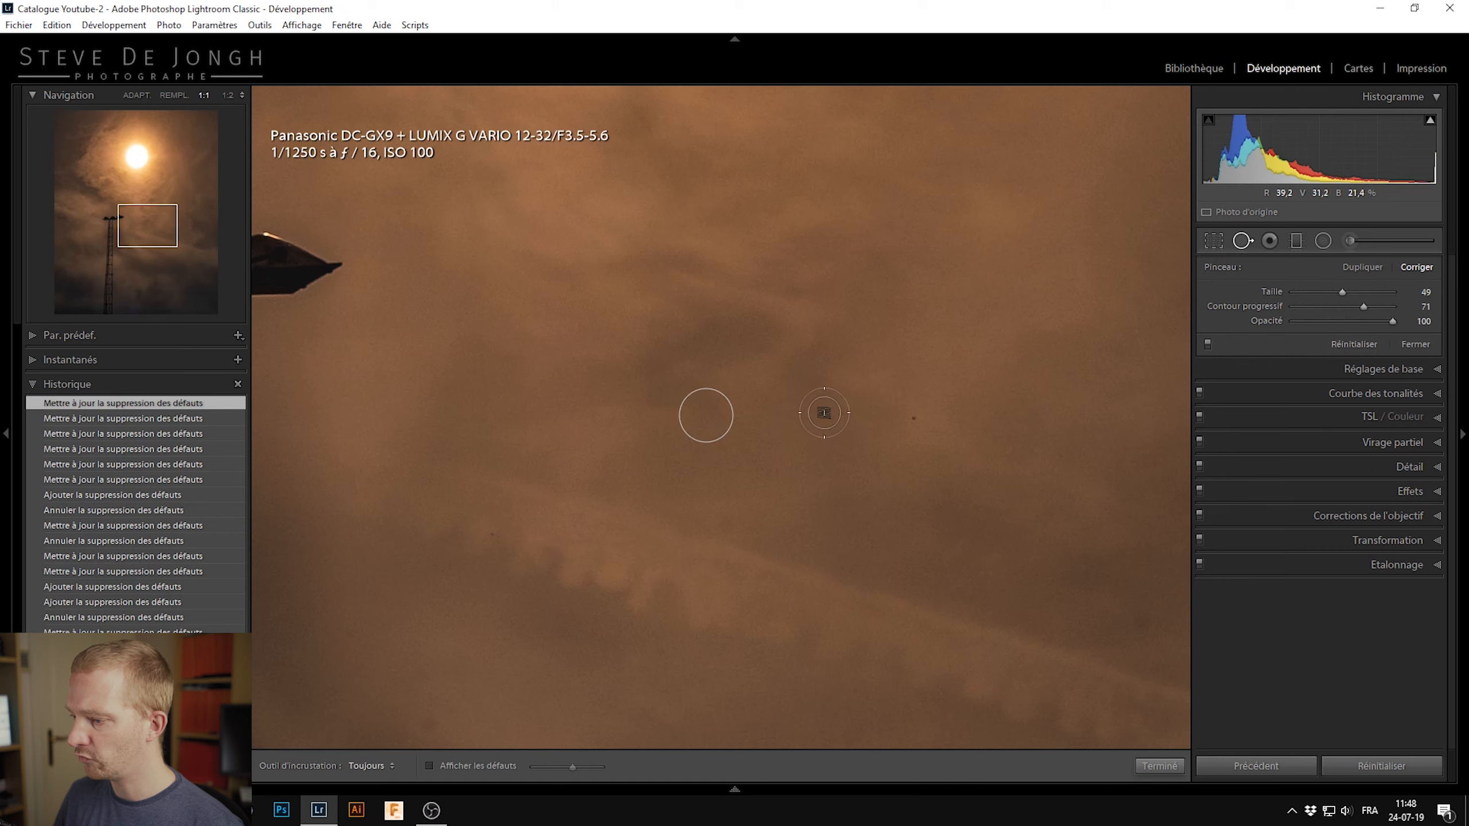
{"action": "scroll", "coordinate": [928, 417], "scroll_direction": "down", "scroll_amount": 5}
{"action": "scroll", "coordinate": [914, 419], "scroll_direction": "down", "scroll_amount": 1}
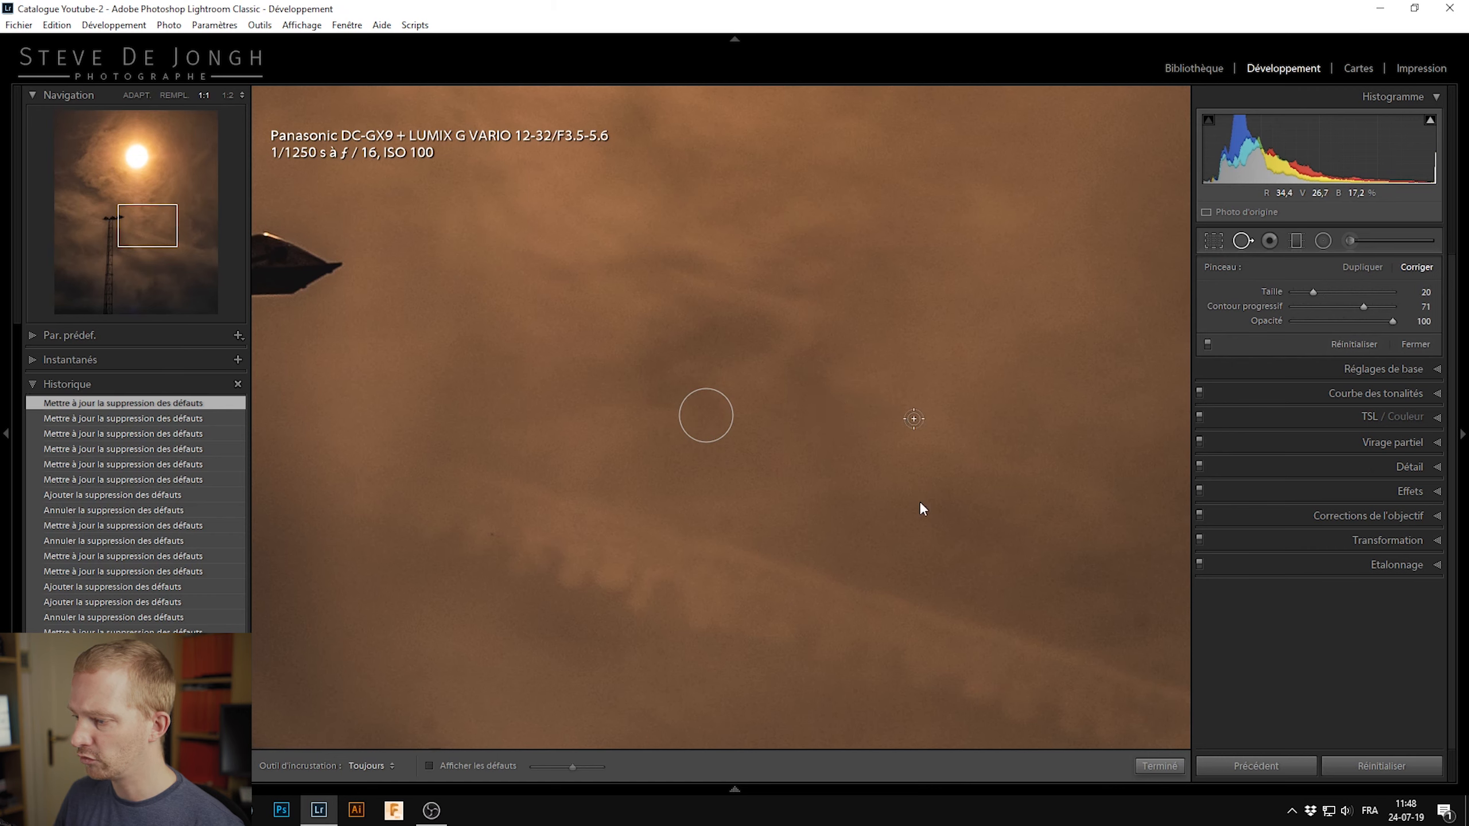
{"action": "left_click", "coordinate": [914, 418]}
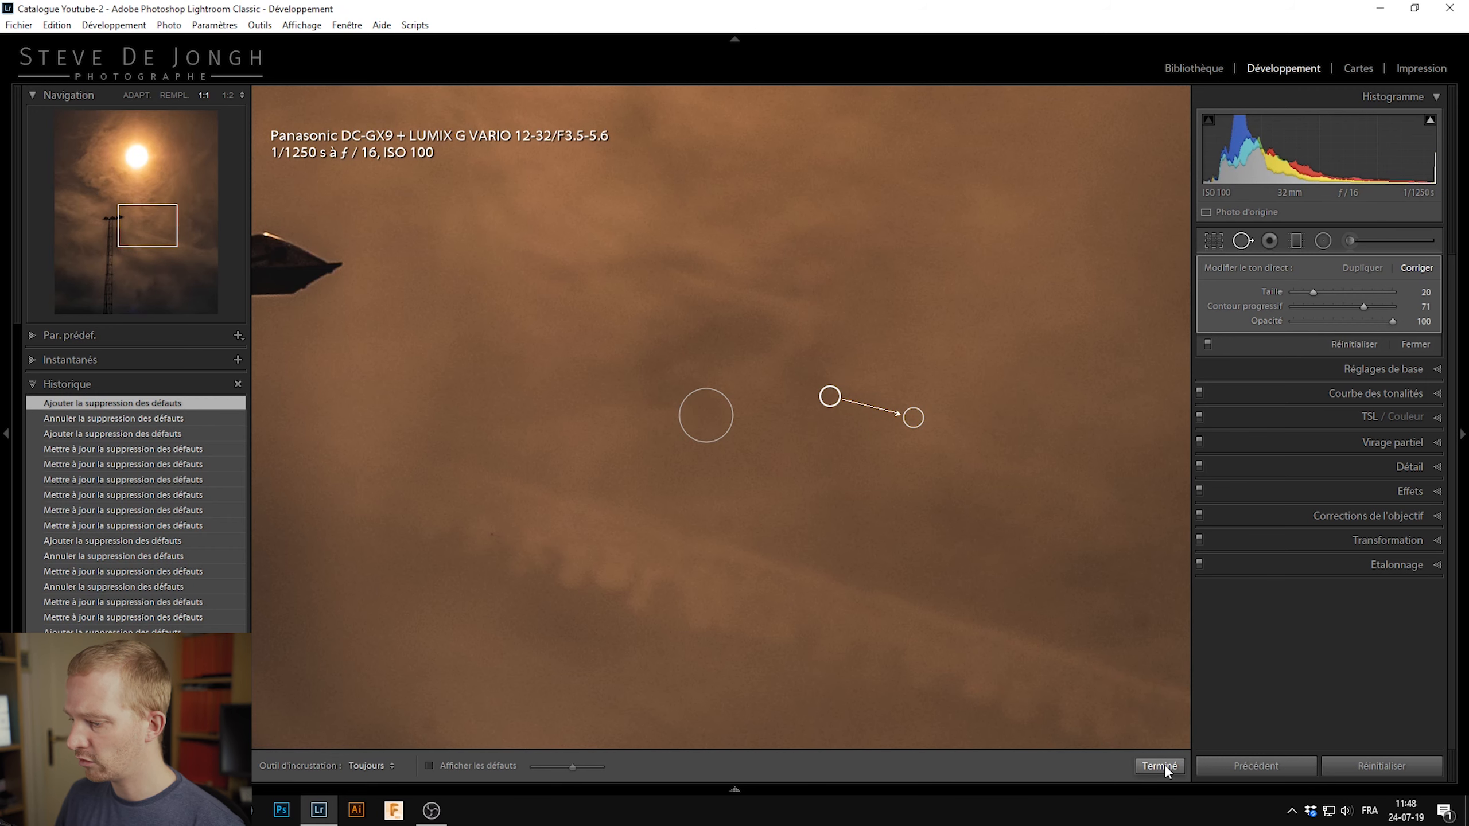
Step: Heal the two small specks in the sky to the right of the mast with brush size 20
{"action": "left_click_drag", "start_coordinate": [689, 564], "coordinate": [898, 414]}
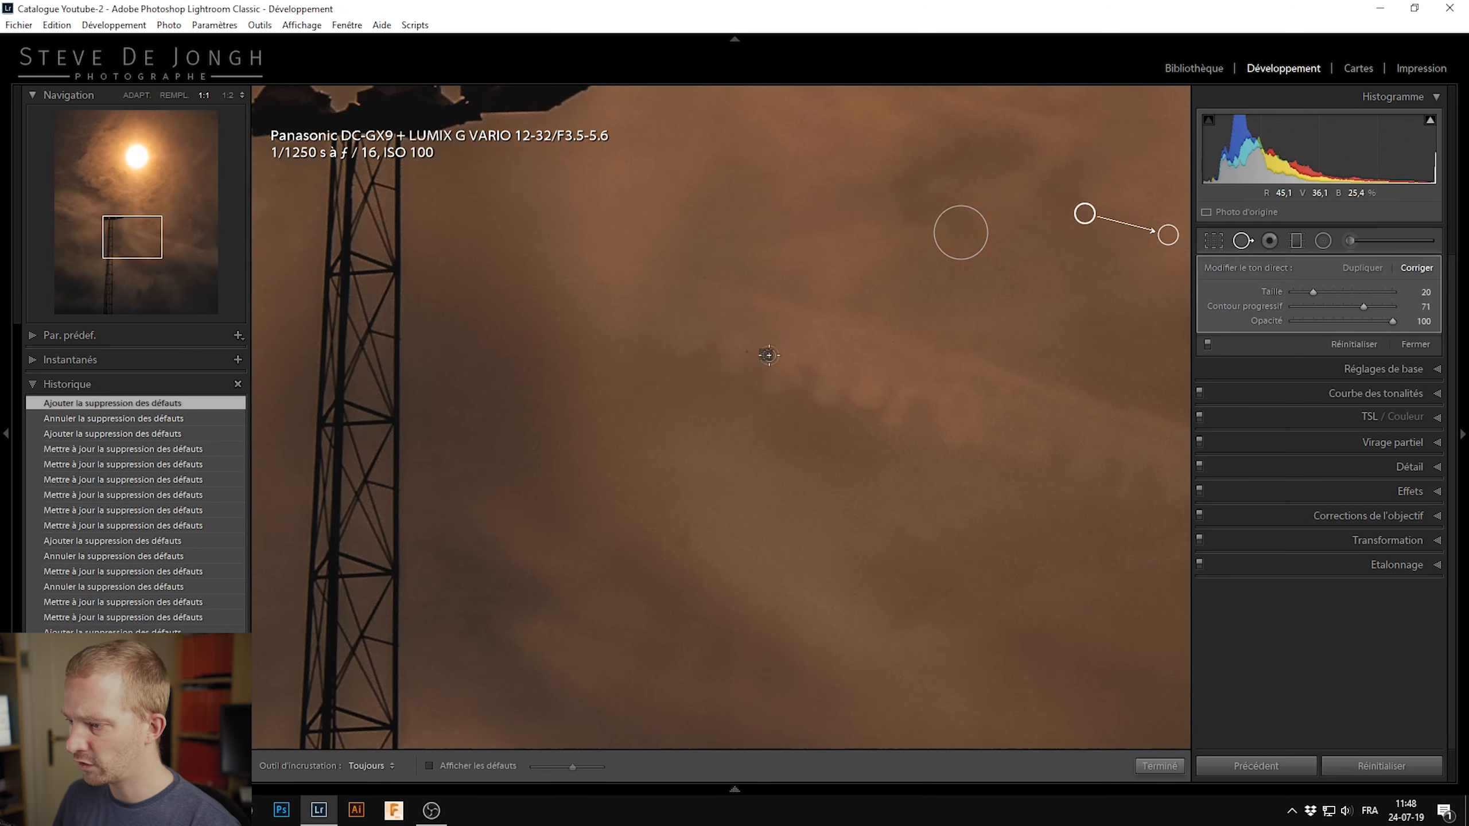
{"action": "left_click", "coordinate": [746, 349]}
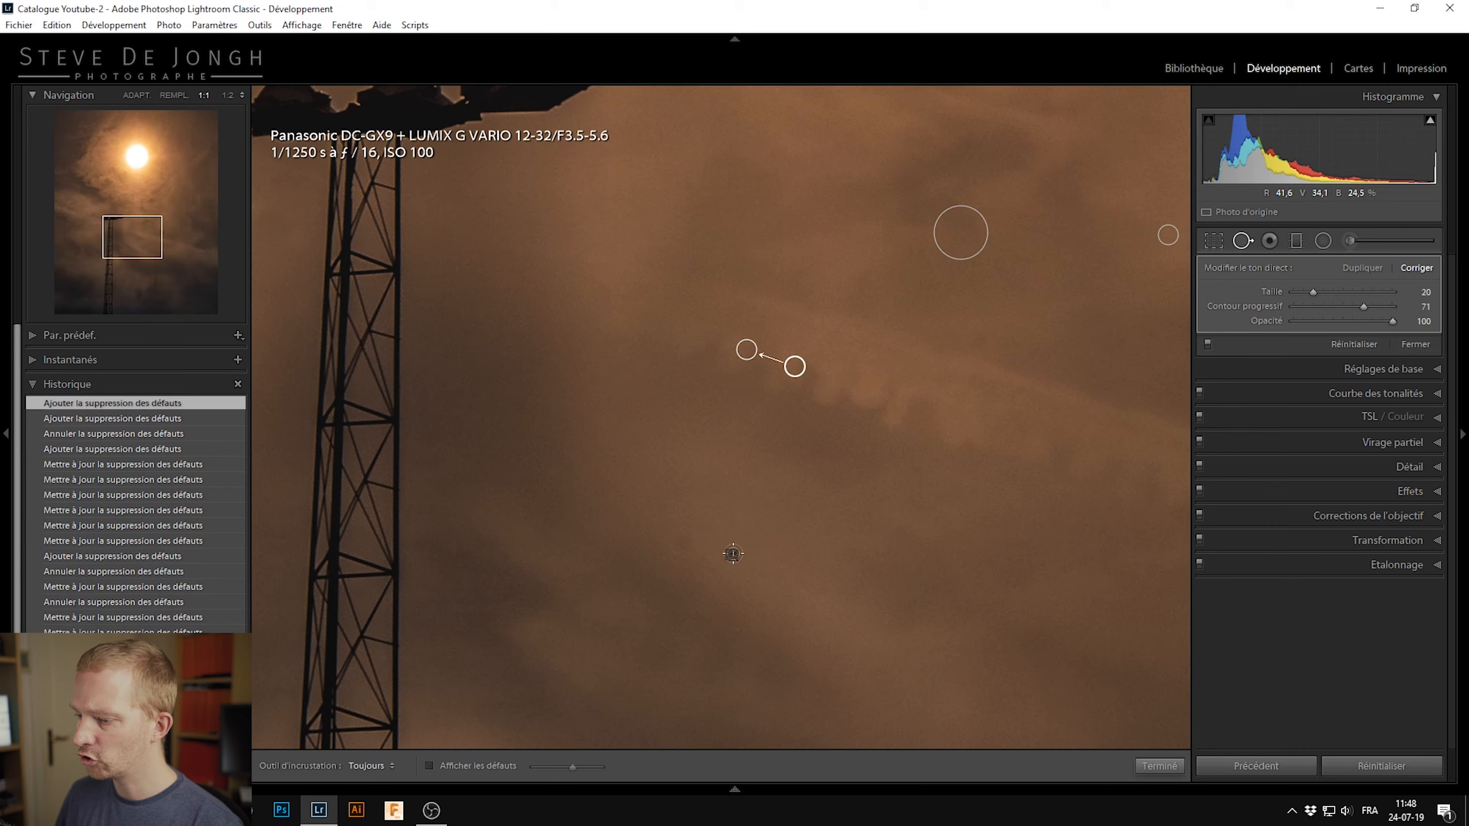
{"action": "left_click", "coordinate": [682, 543]}
Step: Heal the faint spot farther right with brush size 52 and the dark speck near the photo's right edge with size 29, then finish spot removal
{"action": "left_click_drag", "start_coordinate": [918, 451], "coordinate": [618, 382]}
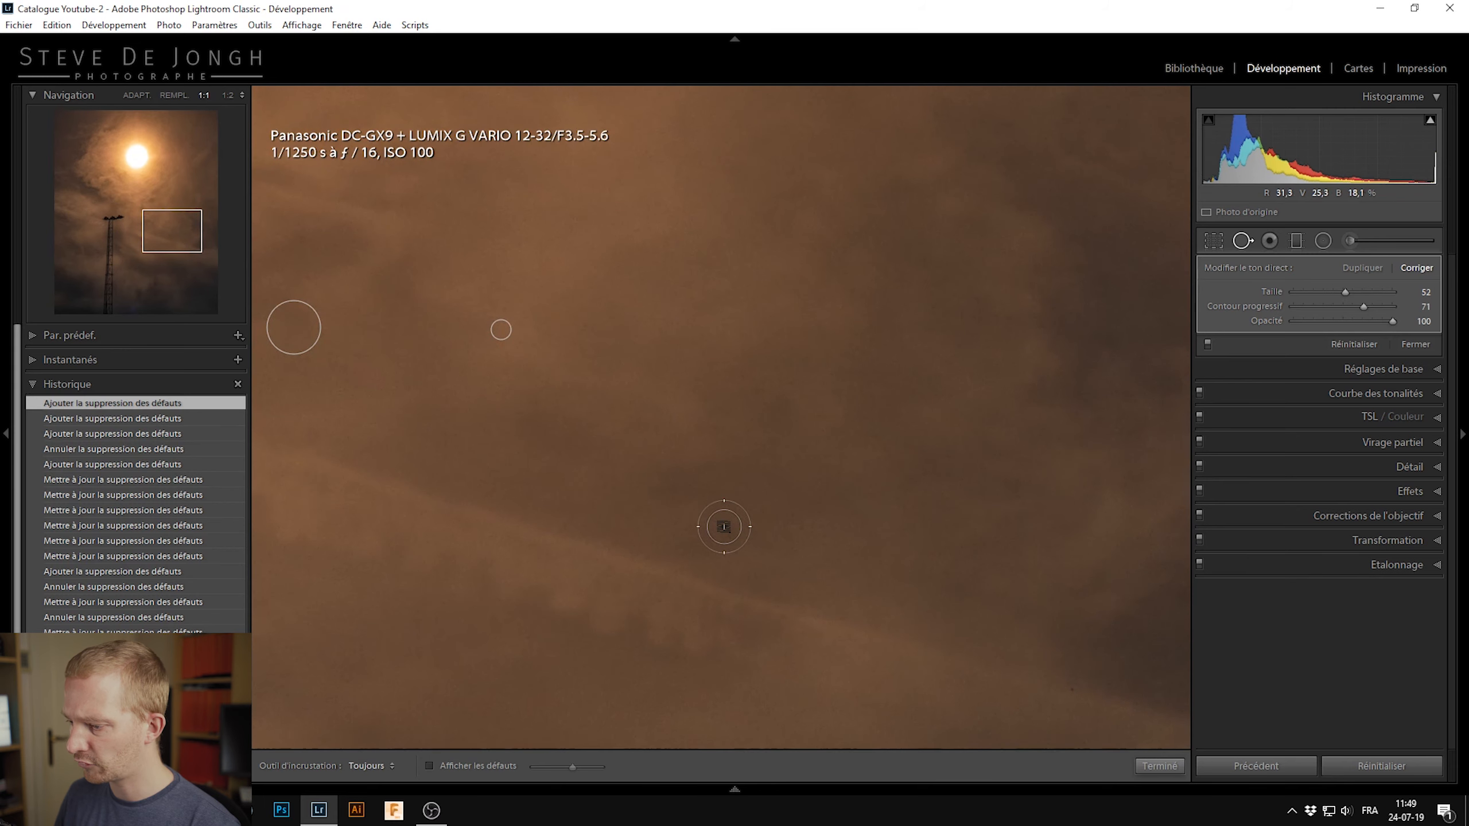
{"action": "left_click", "coordinate": [725, 530]}
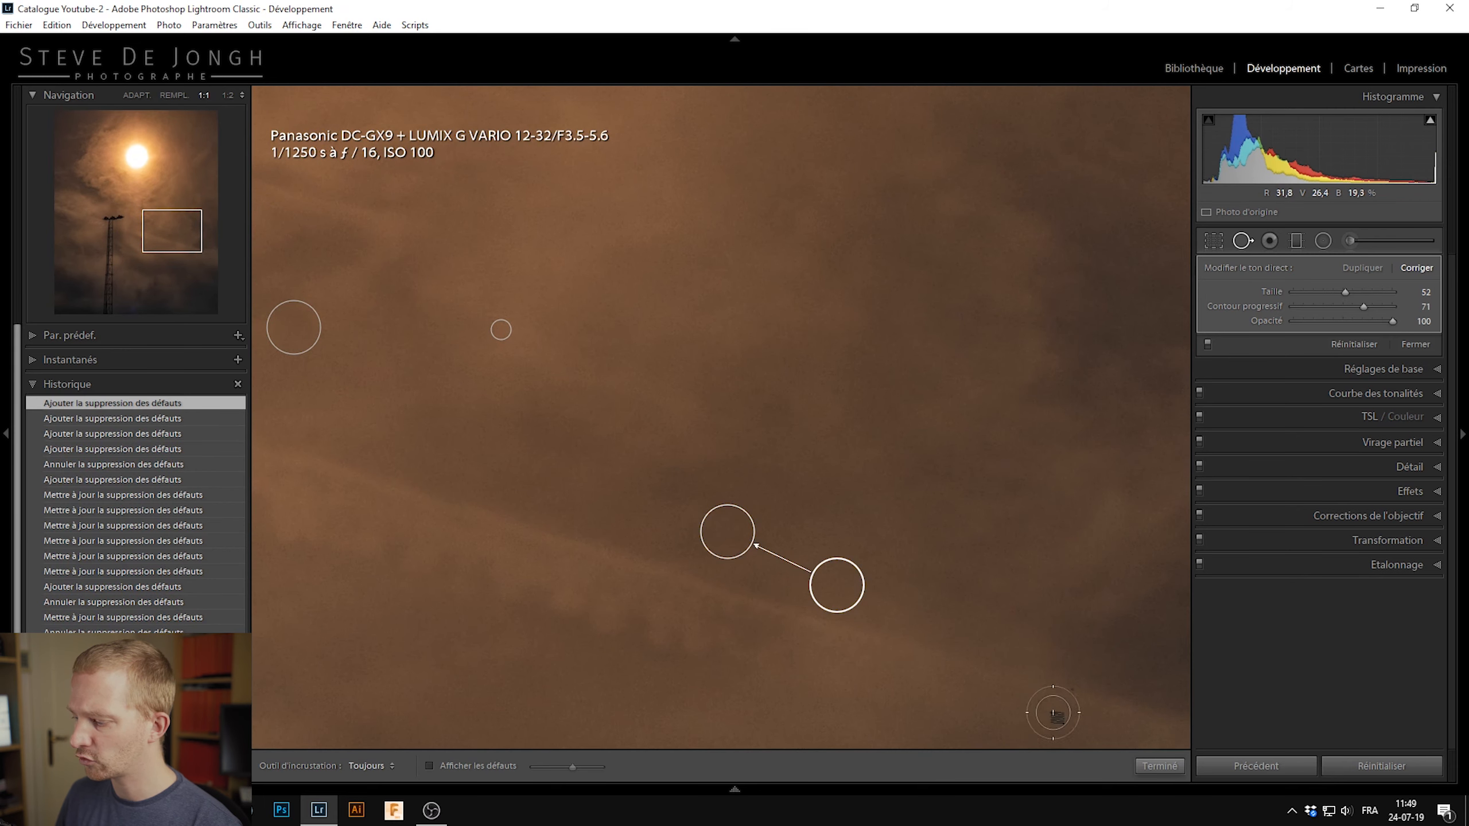
{"action": "left_click_drag", "start_coordinate": [770, 336], "coordinate": [717, 649]}
{"action": "left_click_drag", "start_coordinate": [827, 303], "coordinate": [505, 423]}
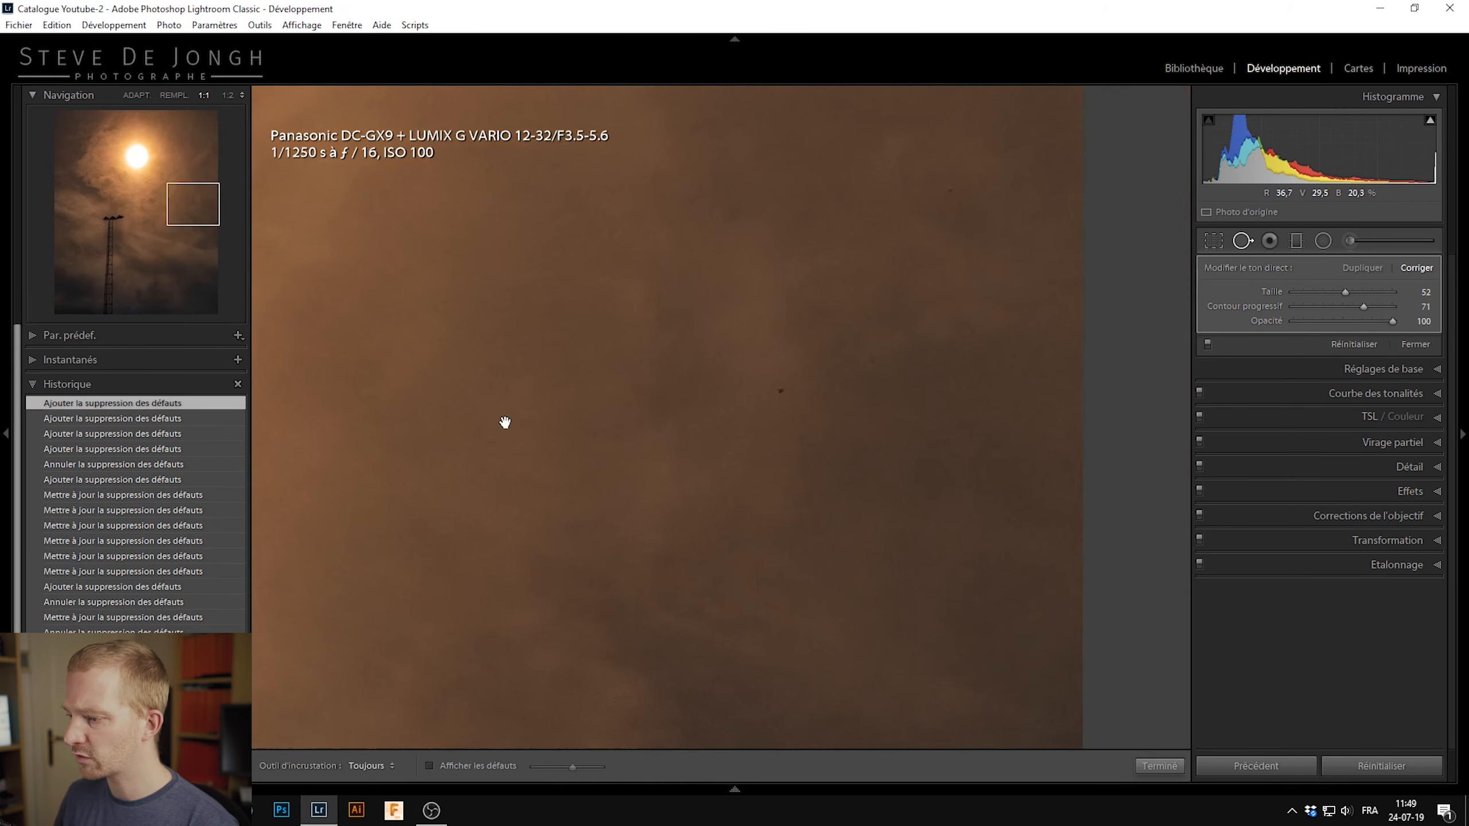
{"action": "left_click", "coordinate": [781, 390]}
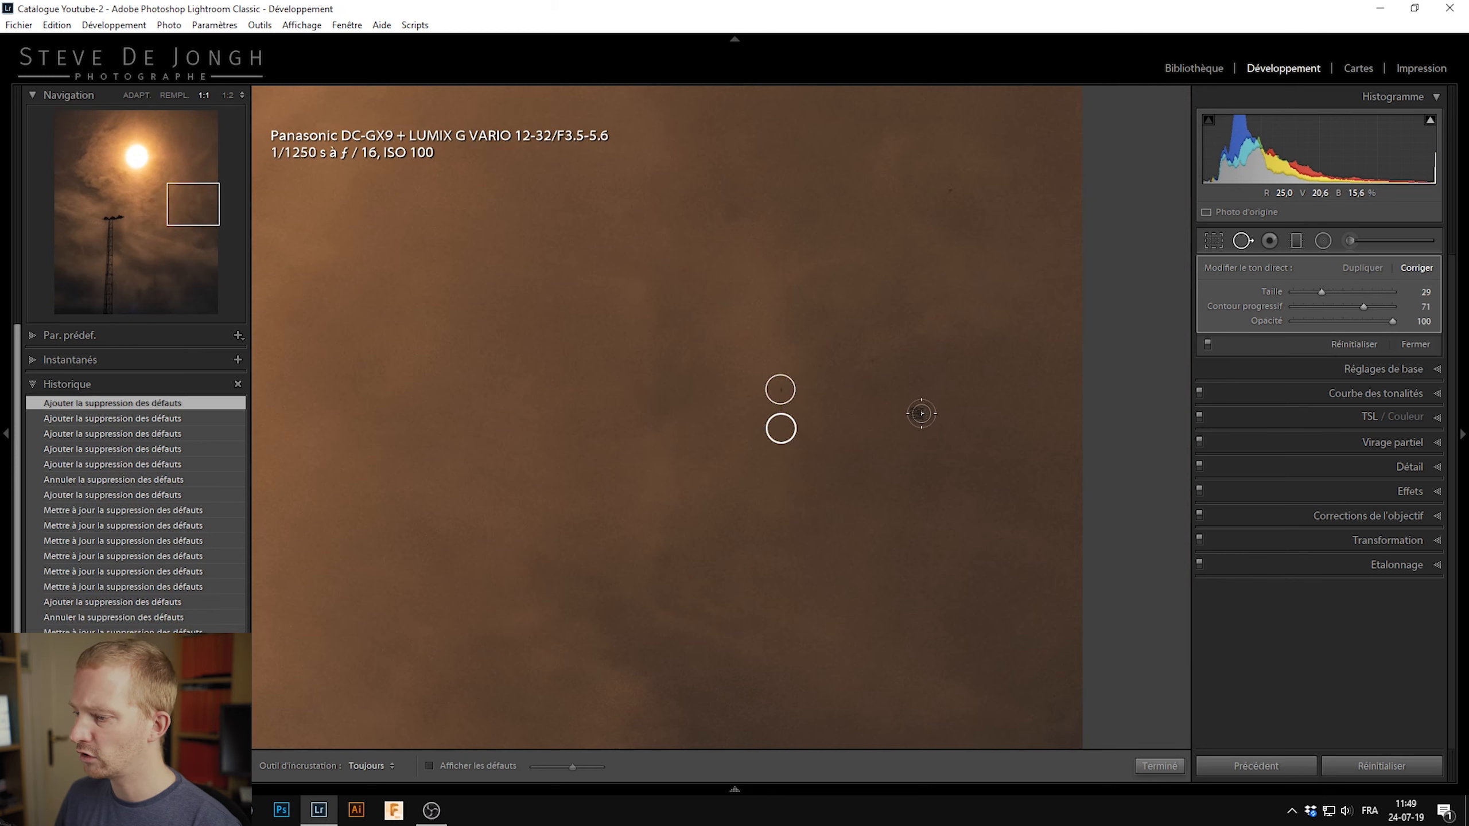
{"action": "left_click", "coordinate": [1160, 765]}
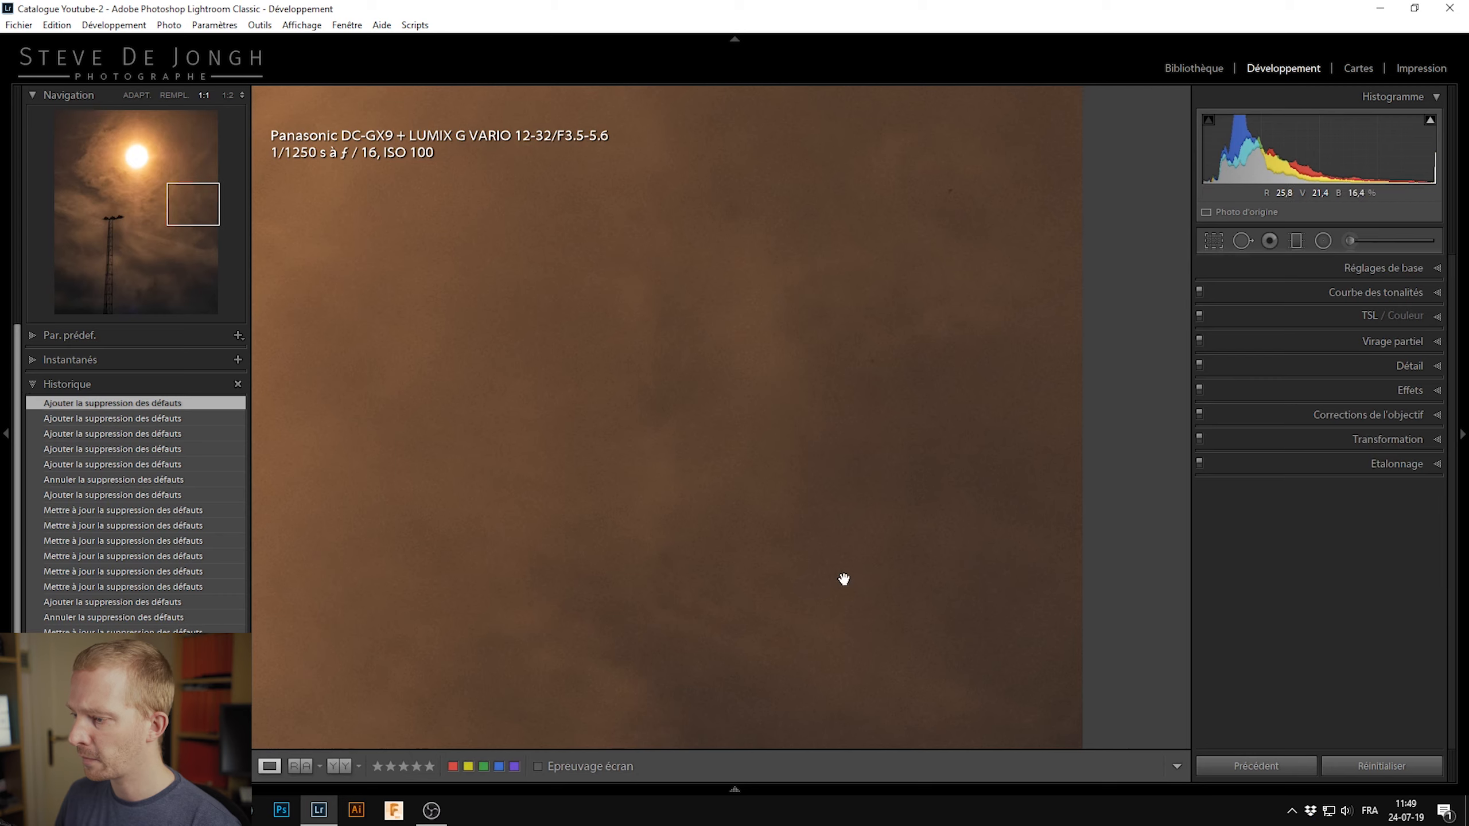
Step: Examine the retouched sky at 1:1 from the photo's right edge to below the sun, and return to the full-photo view
{"action": "left_click", "coordinate": [731, 529]}
{"action": "left_click", "coordinate": [836, 489]}
{"action": "left_click_drag", "start_coordinate": [836, 489], "coordinate": [954, 361]}
{"action": "left_click_drag", "start_coordinate": [805, 440], "coordinate": [1151, 561]}
{"action": "left_click_drag", "start_coordinate": [806, 344], "coordinate": [1026, 697]}
{"action": "left_click_drag", "start_coordinate": [797, 453], "coordinate": [414, 691]}
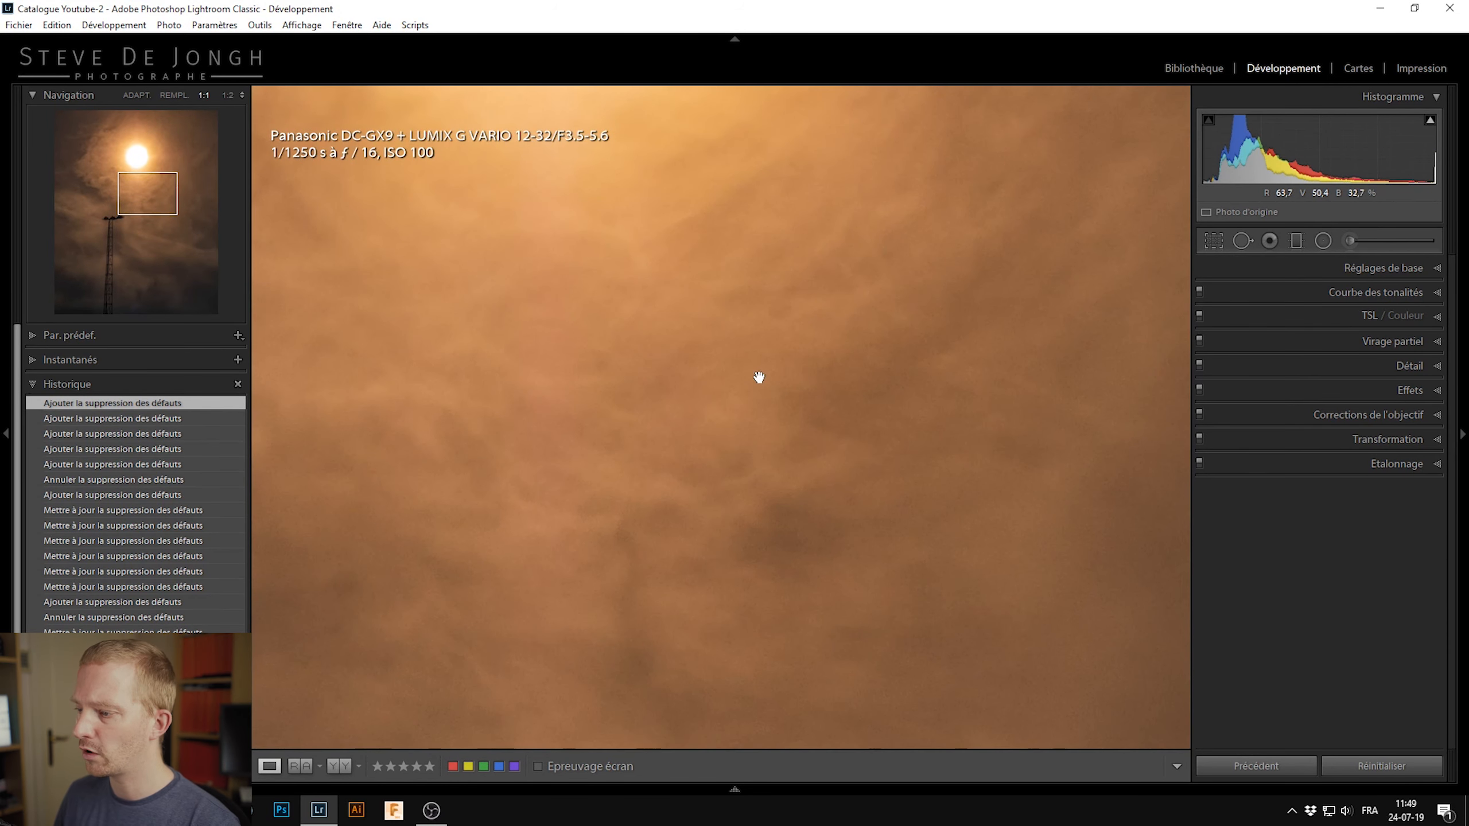
{"action": "left_click", "coordinate": [758, 377]}
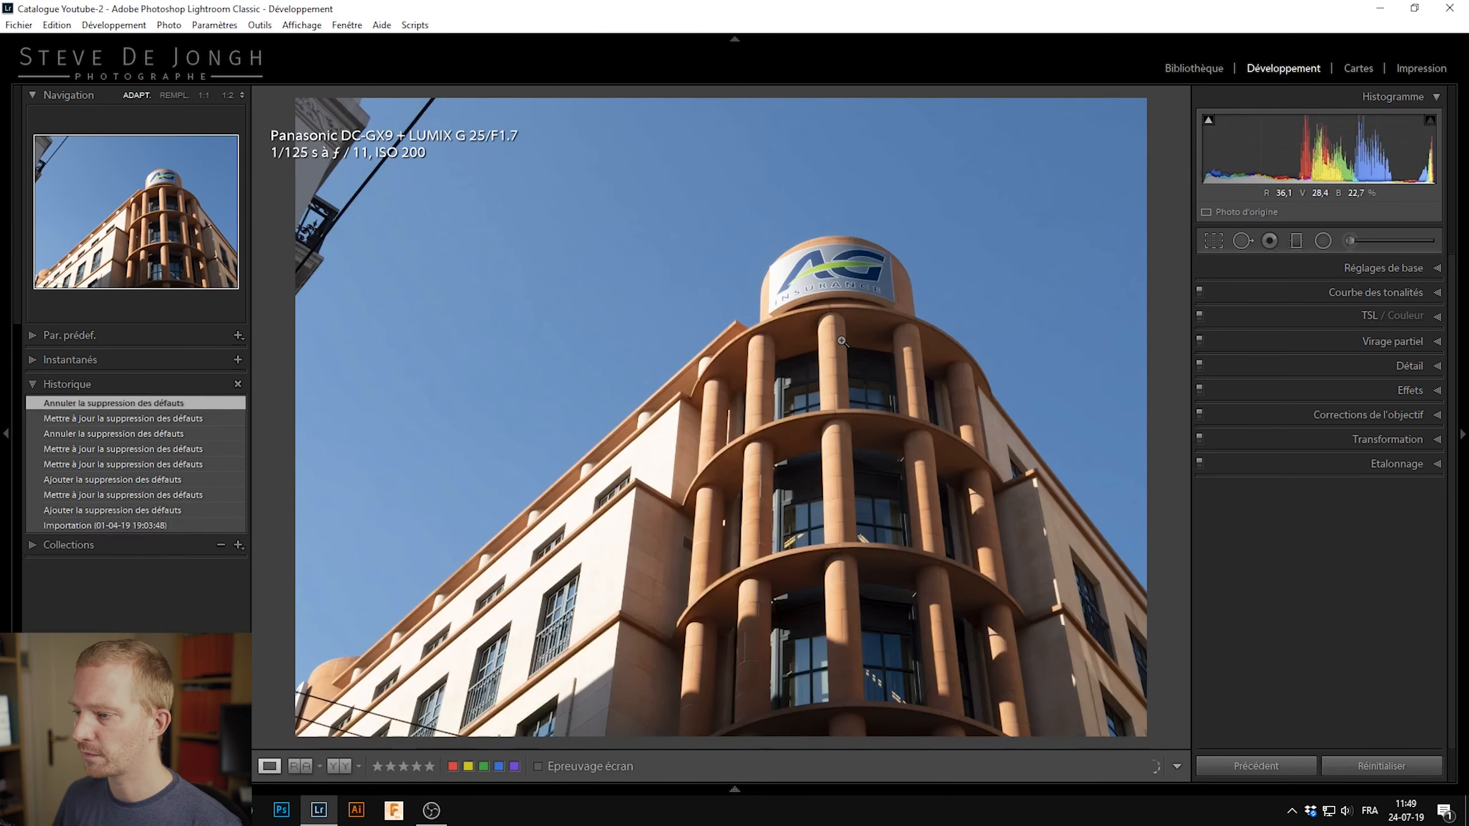
Step: On the AG building photo, paint out the structure and cable in the upper-left sky with healing brush size 78, and close spot removal
{"action": "key", "text": "q"}
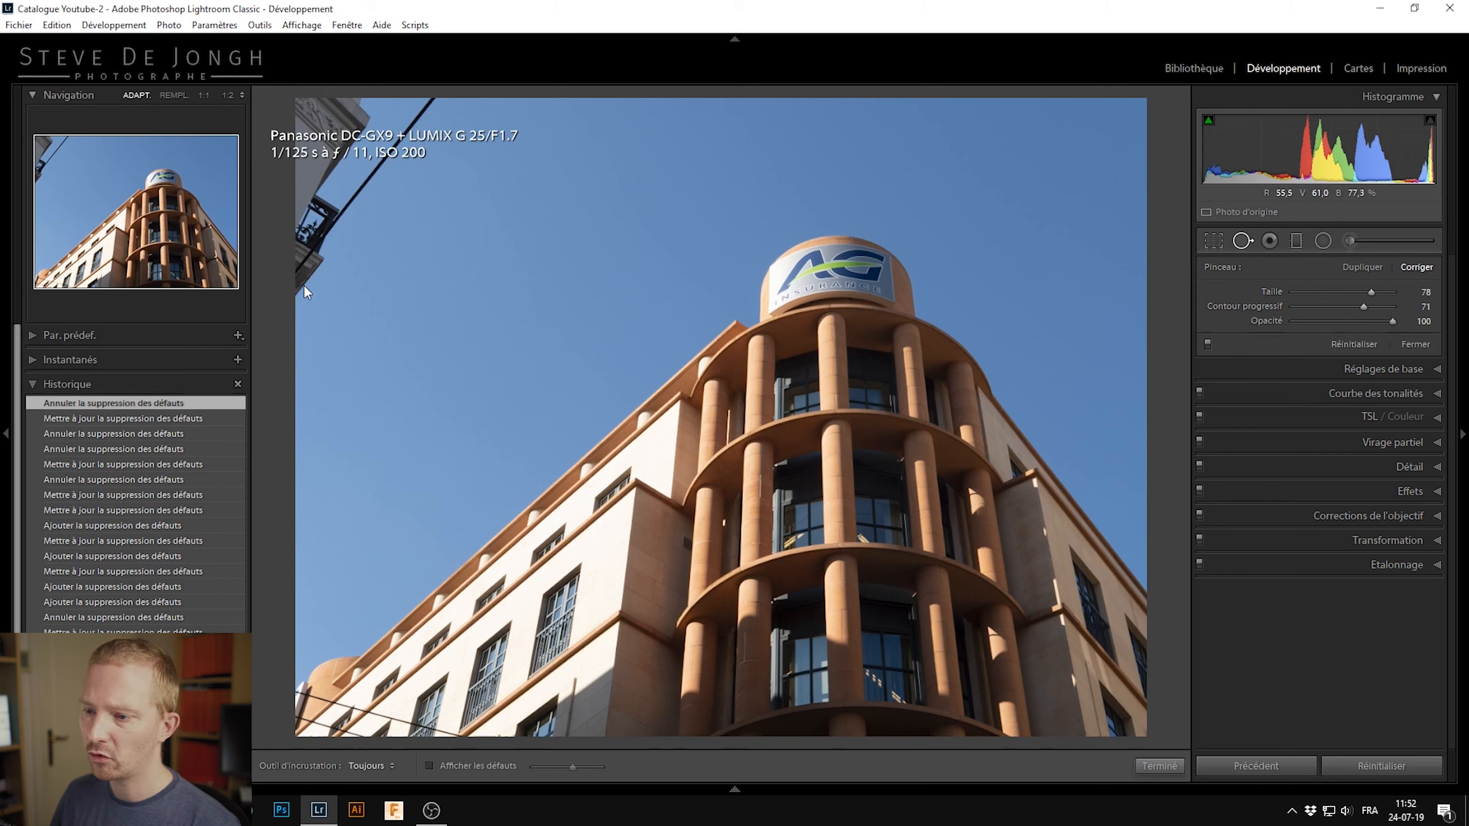
{"action": "mouse_move", "coordinate": [305, 290]}
{"action": "left_mouse_down"}
{"action": "mouse_move", "coordinate": [340, 216]}
{"action": "mouse_move", "coordinate": [450, 105]}
{"action": "mouse_move", "coordinate": [427, 109]}
{"action": "mouse_move", "coordinate": [303, 255]}
{"action": "mouse_move", "coordinate": [423, 90]}
{"action": "mouse_move", "coordinate": [268, 261]}
{"action": "mouse_move", "coordinate": [382, 100]}
{"action": "mouse_move", "coordinate": [285, 210]}
{"action": "mouse_move", "coordinate": [345, 131]}
{"action": "mouse_move", "coordinate": [321, 145]}
{"action": "mouse_move", "coordinate": [356, 85]}
{"action": "mouse_move", "coordinate": [268, 182]}
{"action": "mouse_move", "coordinate": [300, 104]}
{"action": "left_mouse_up"}
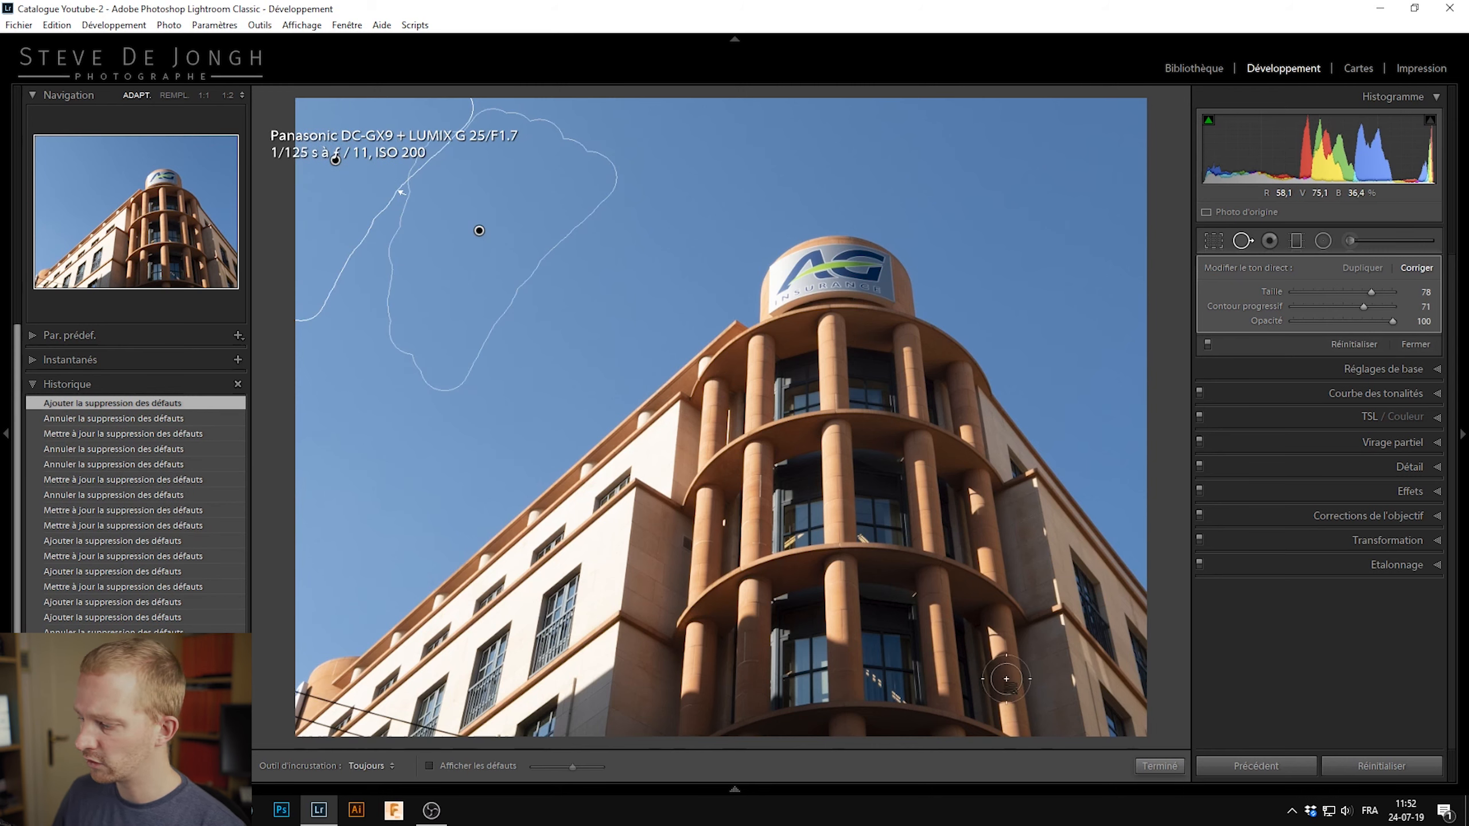
{"action": "left_click", "coordinate": [1159, 765]}
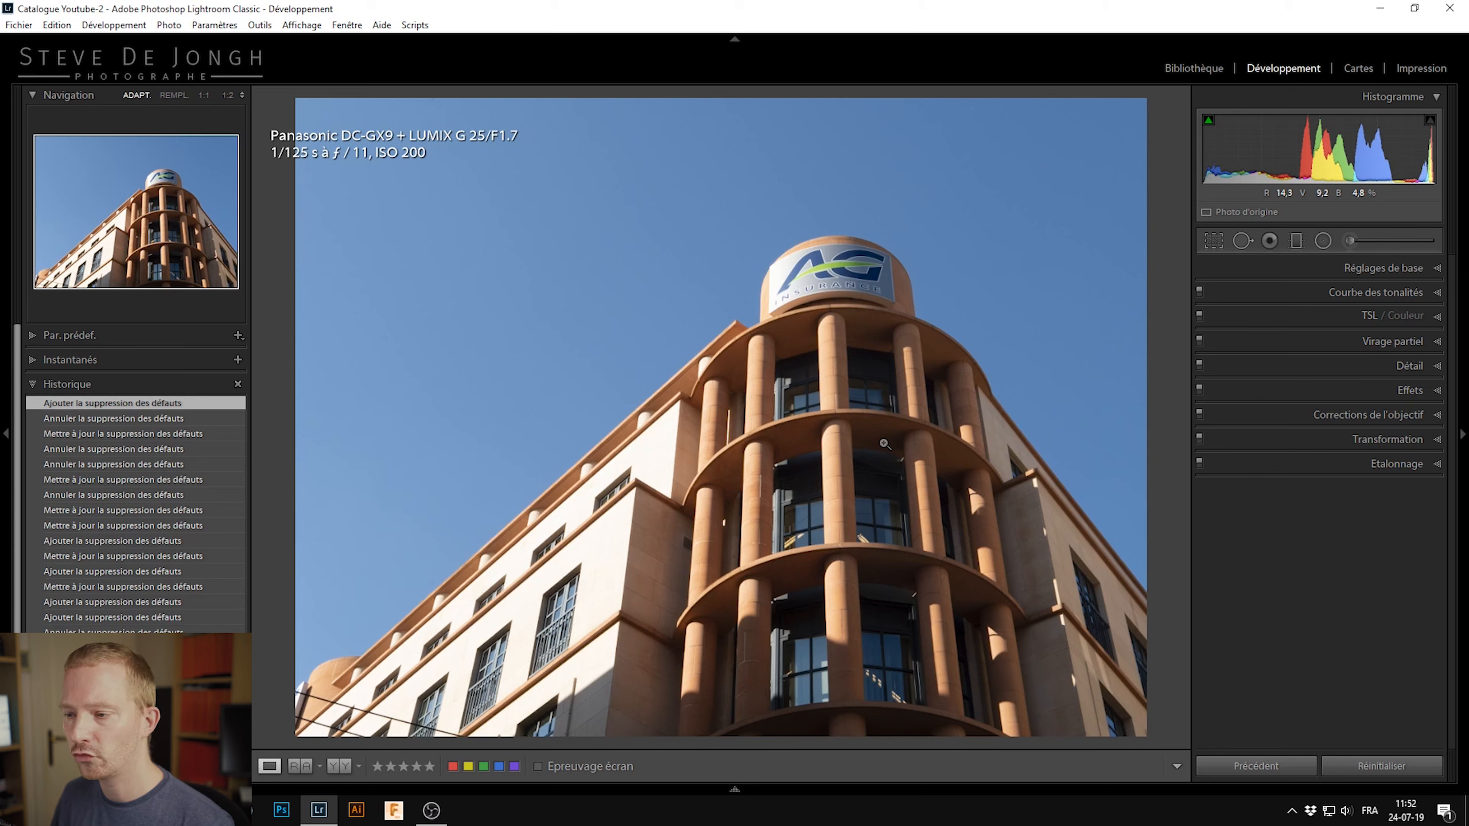
Step: Reselect the large sky correction and alternate the tool overlay between Jamais and Toujours, ending on Toujours
{"action": "left_click", "coordinate": [1242, 242]}
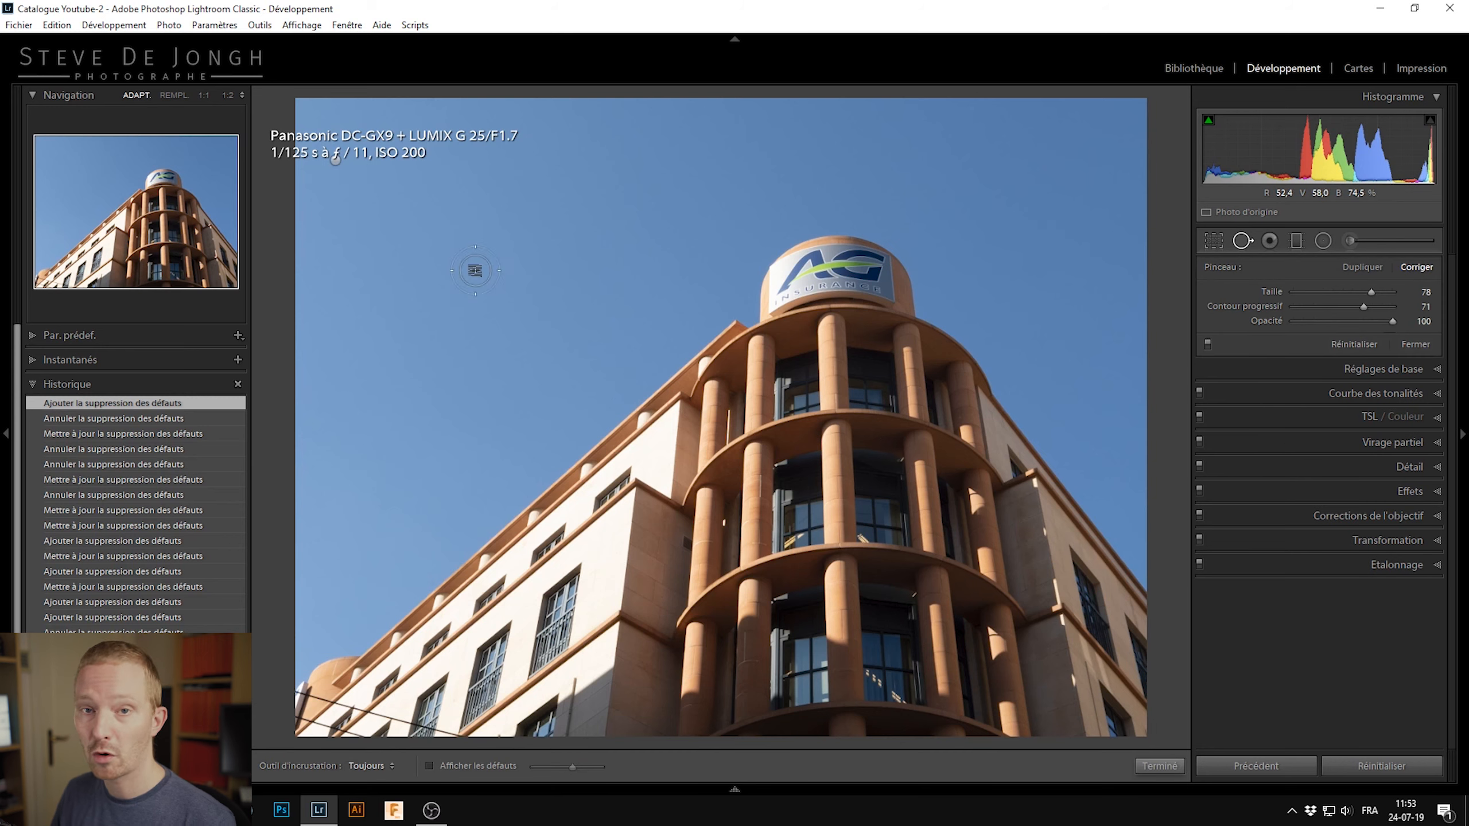
{"action": "left_click_drag", "start_coordinate": [475, 270], "coordinate": [565, 209]}
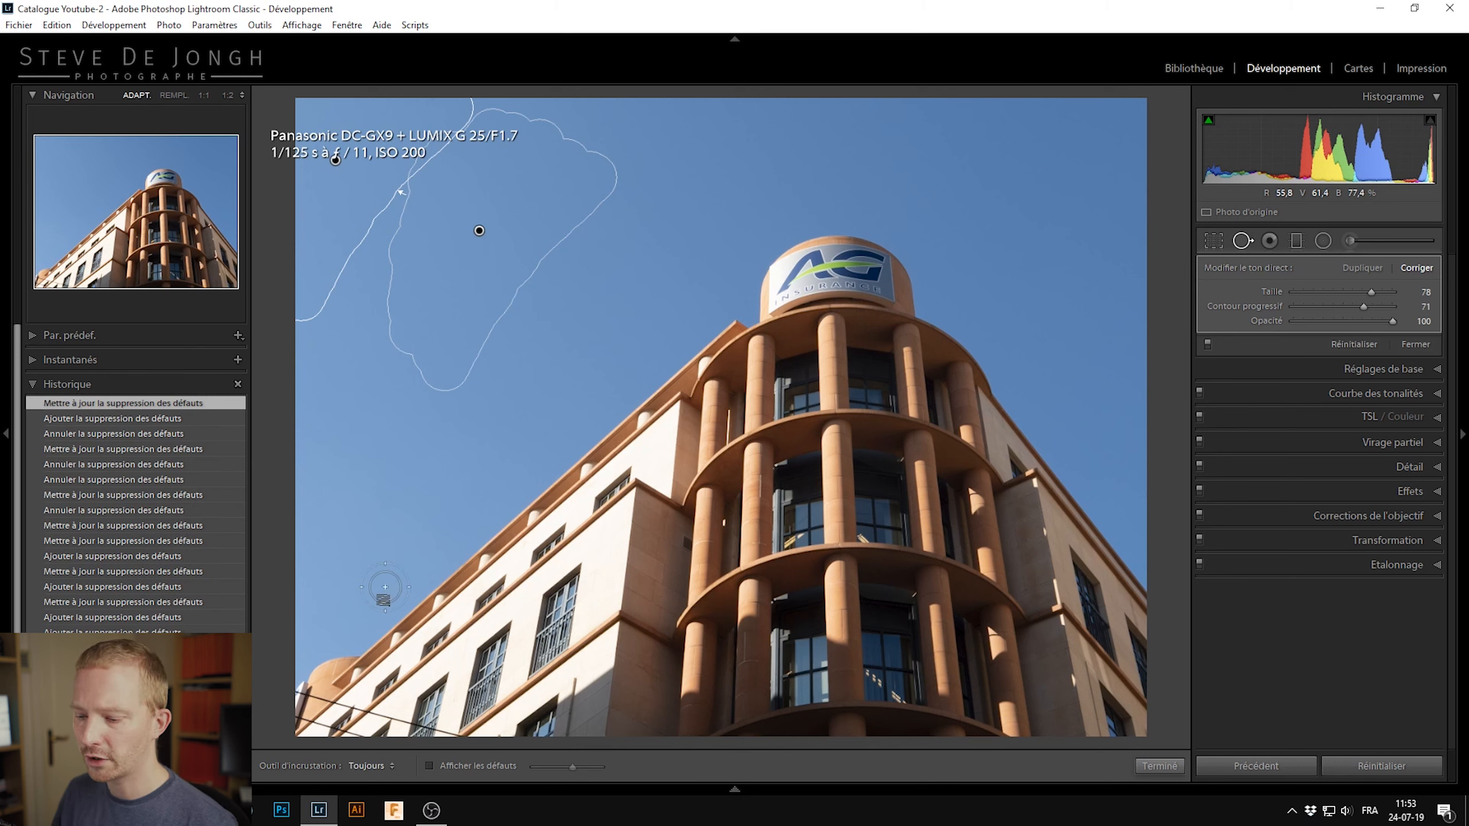
{"action": "left_click", "coordinate": [370, 766]}
{"action": "left_click", "coordinate": [333, 746]}
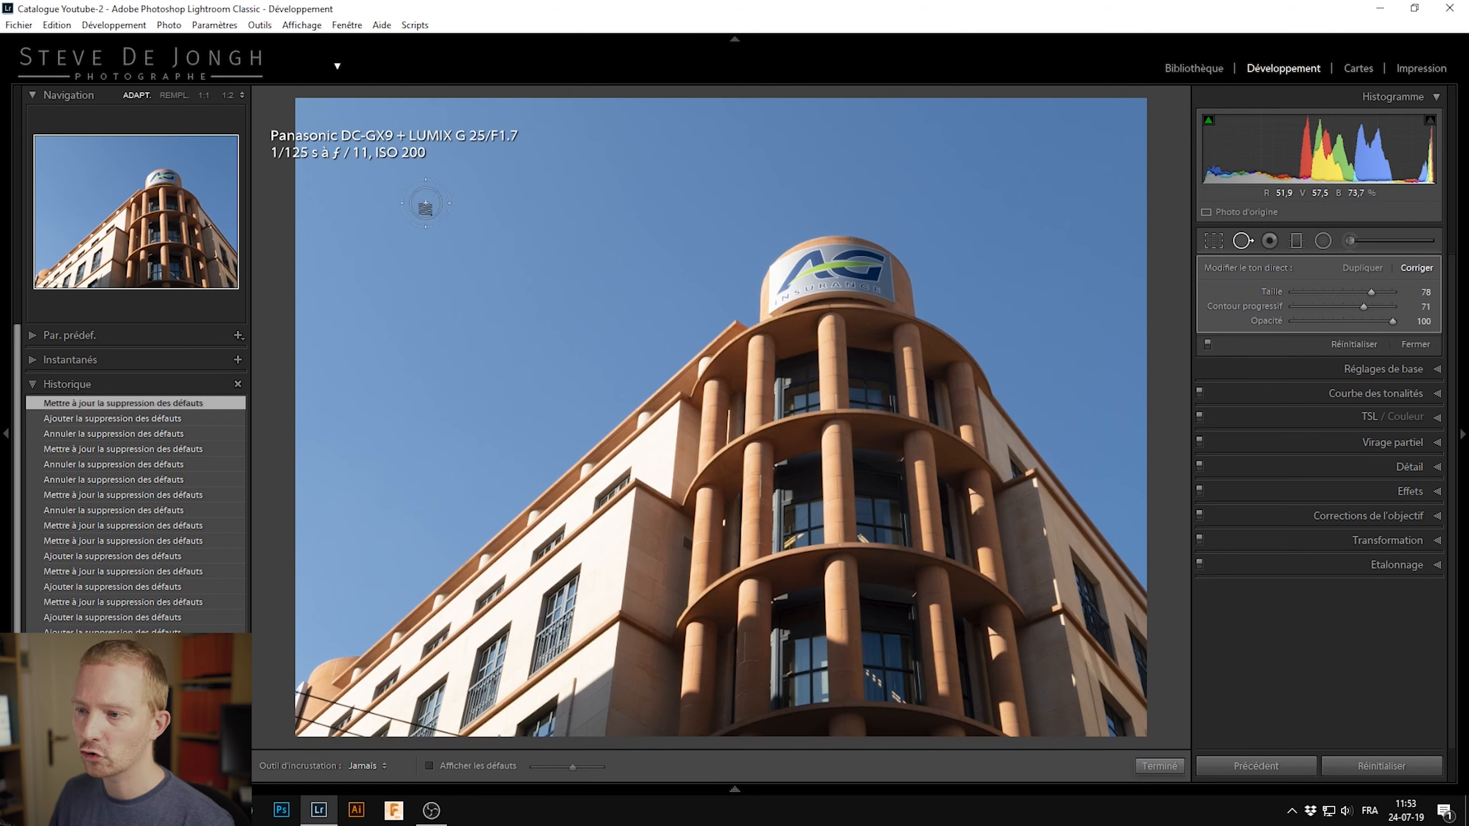
{"action": "left_click", "coordinate": [362, 765]}
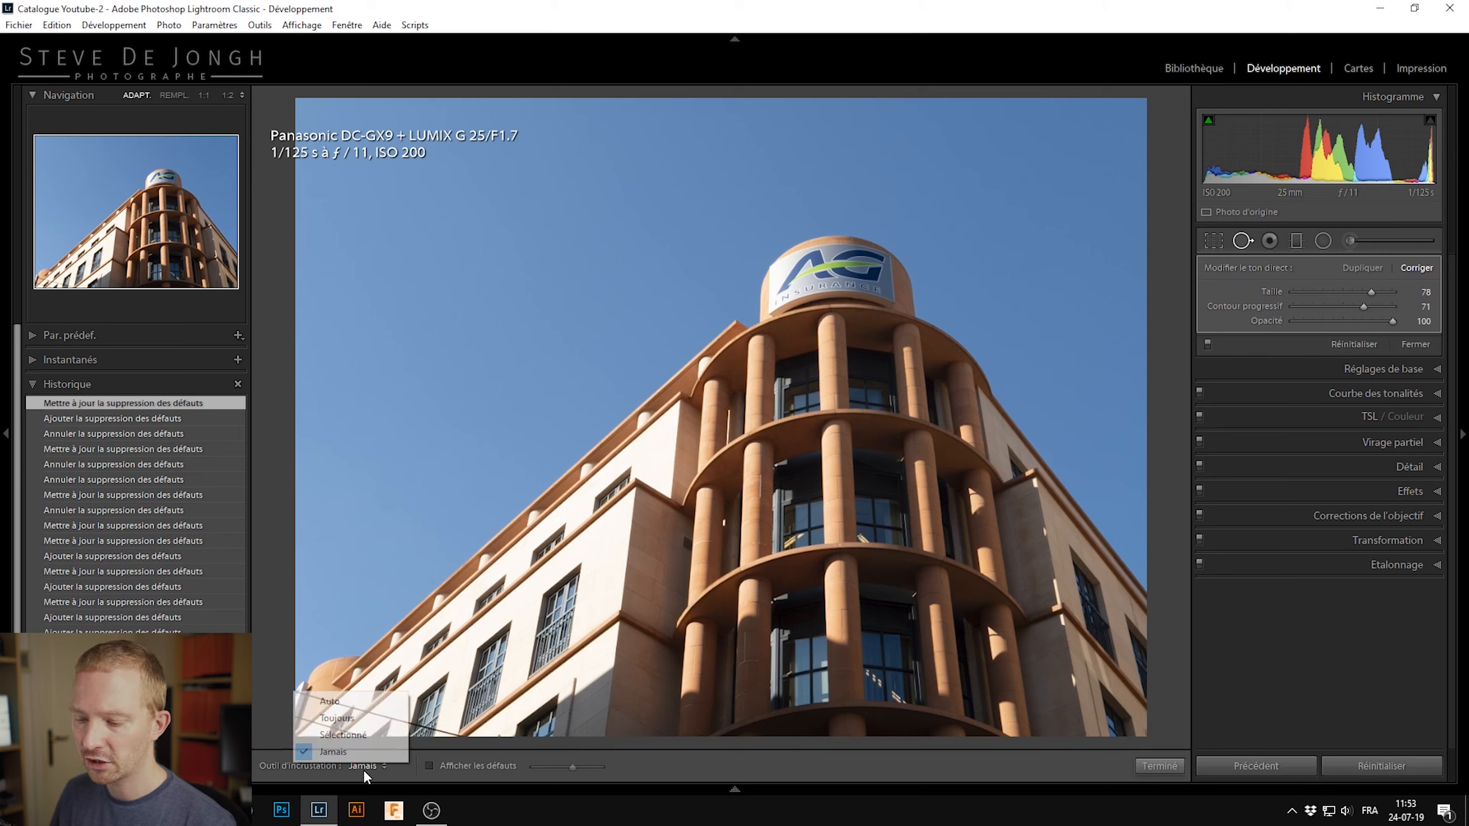
{"action": "left_click", "coordinate": [357, 722]}
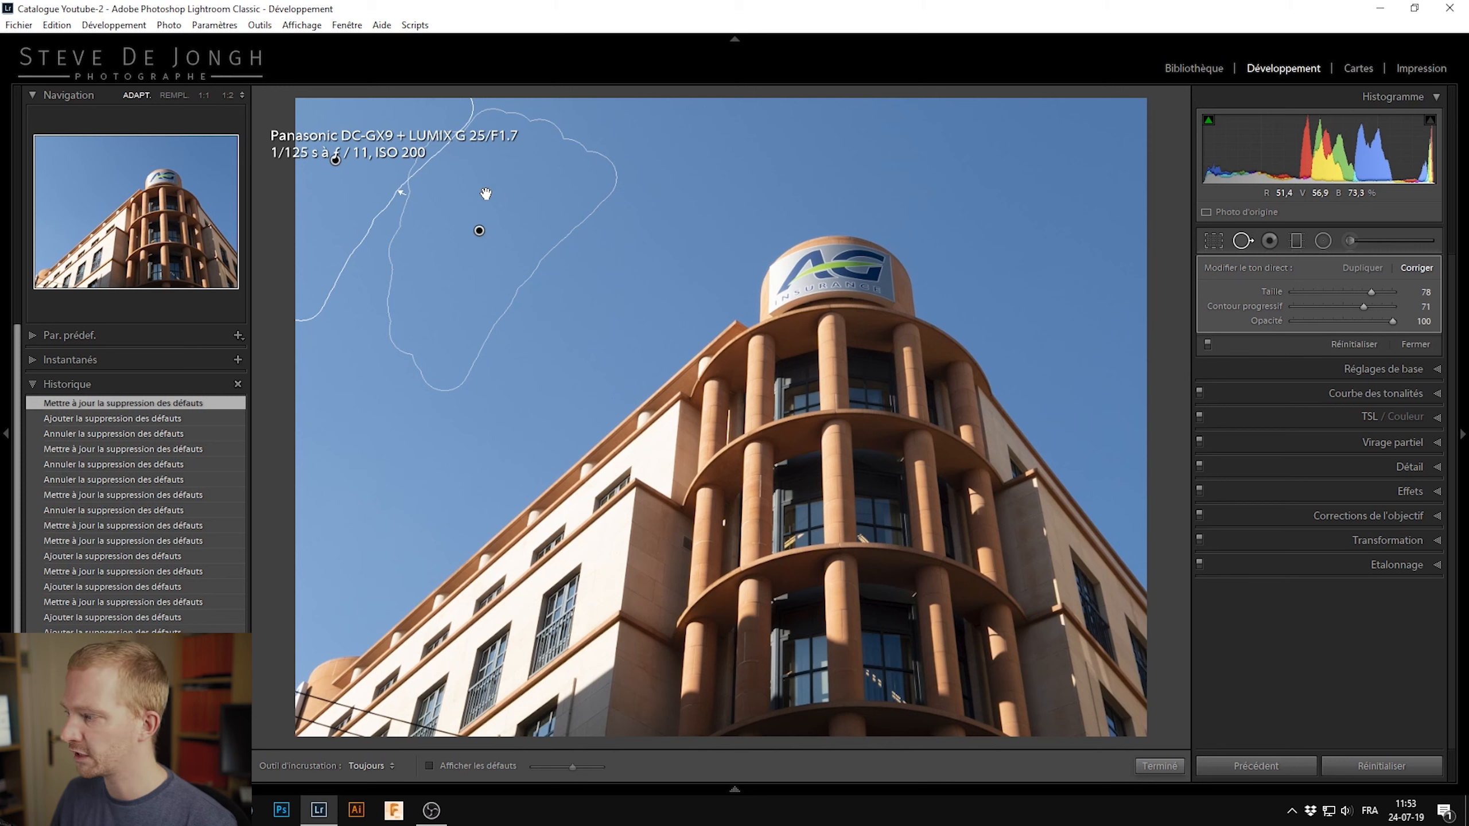
{"action": "left_click", "coordinate": [361, 766]}
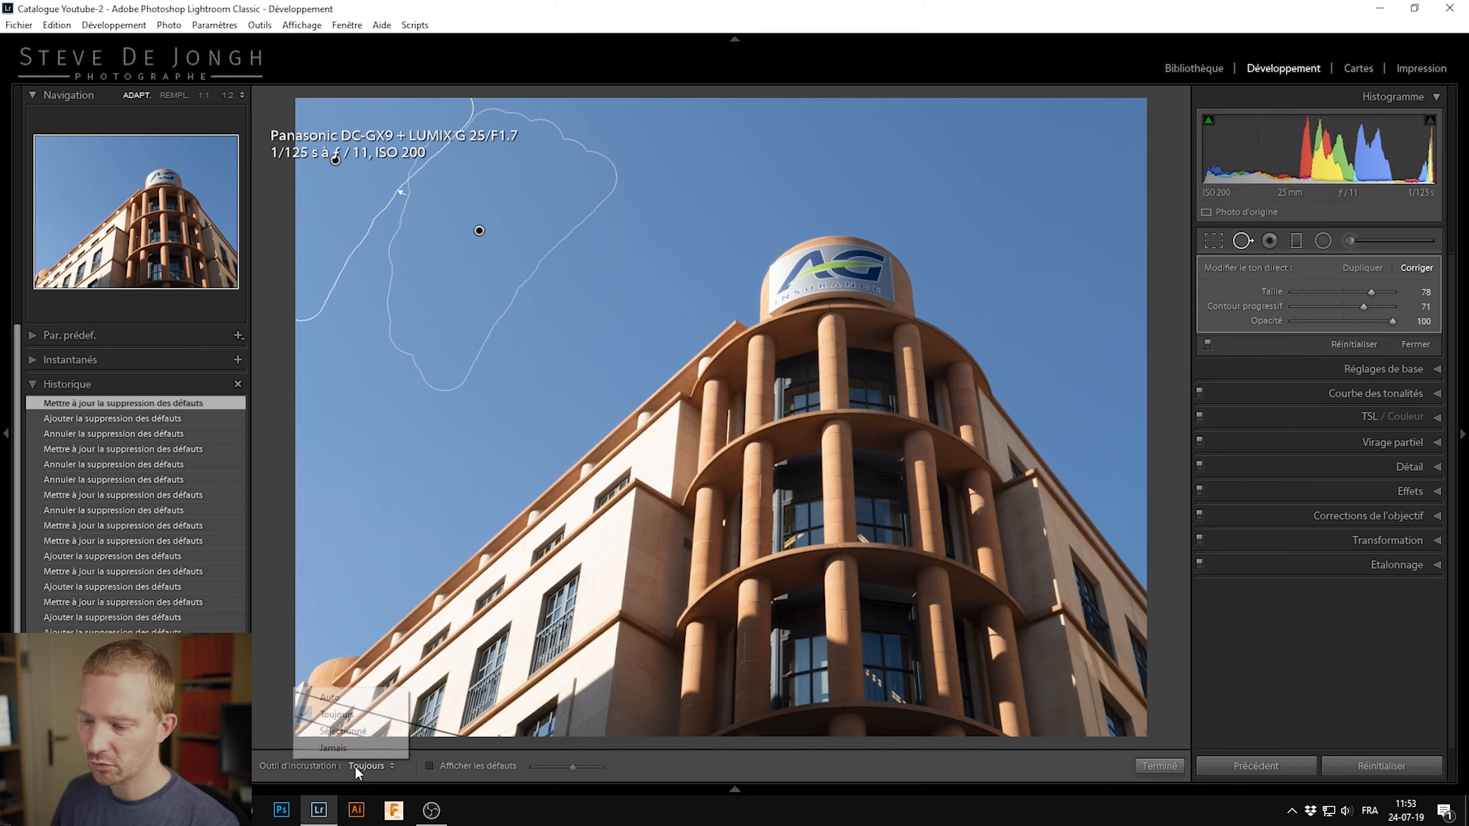
{"action": "left_click", "coordinate": [353, 749]}
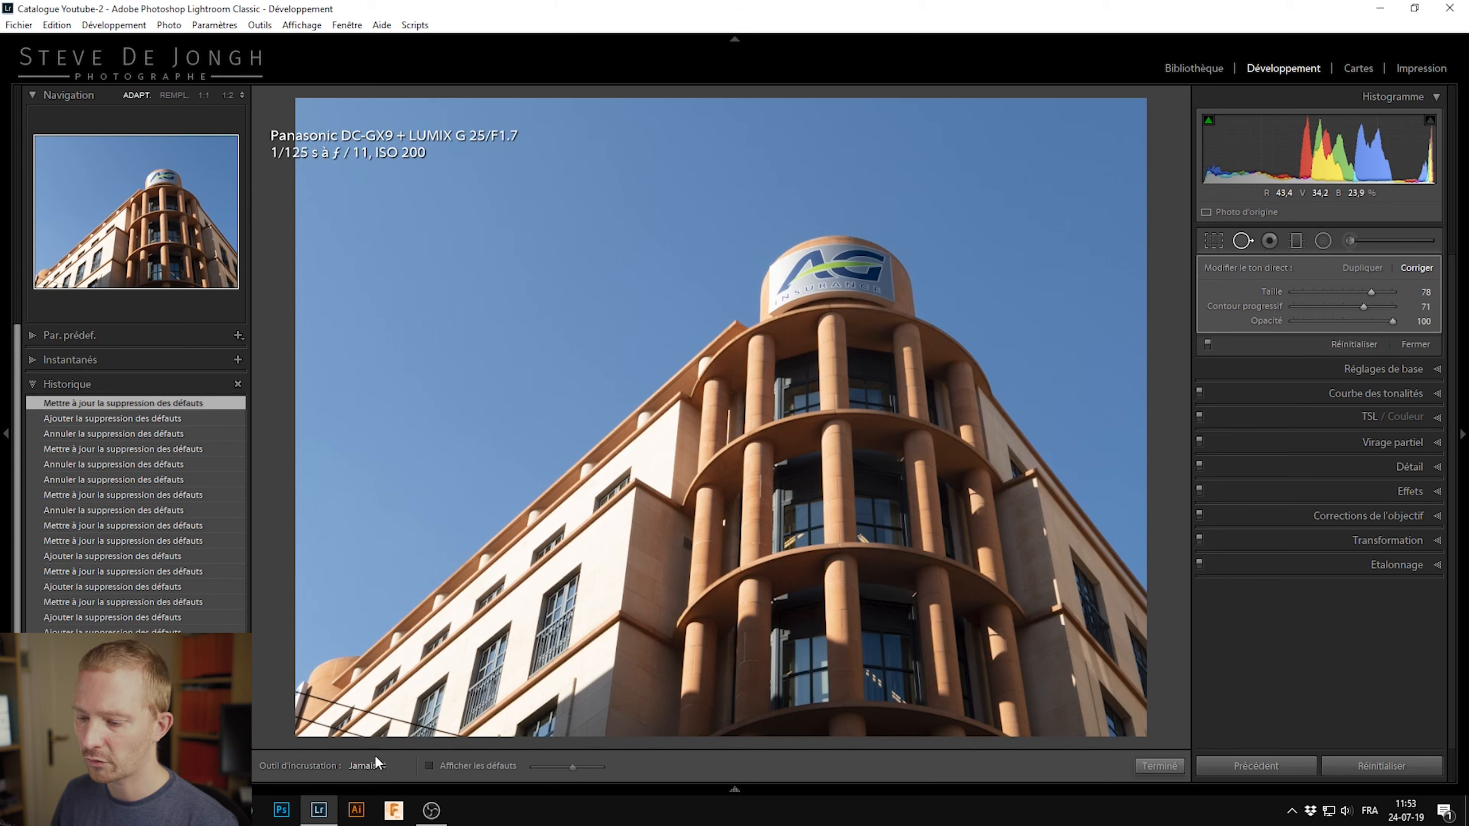
{"action": "left_click", "coordinate": [370, 768]}
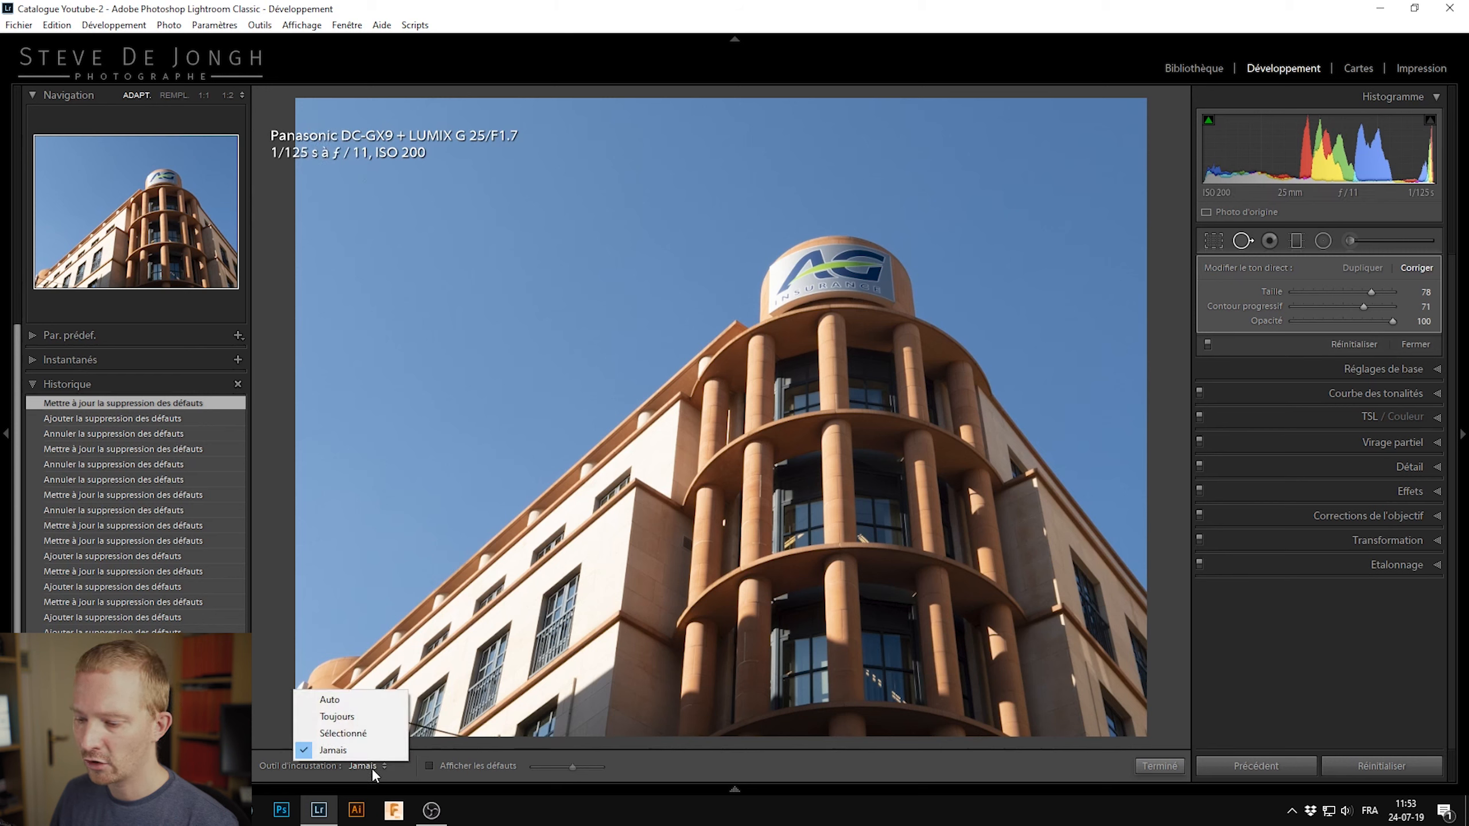
{"action": "left_click", "coordinate": [358, 722]}
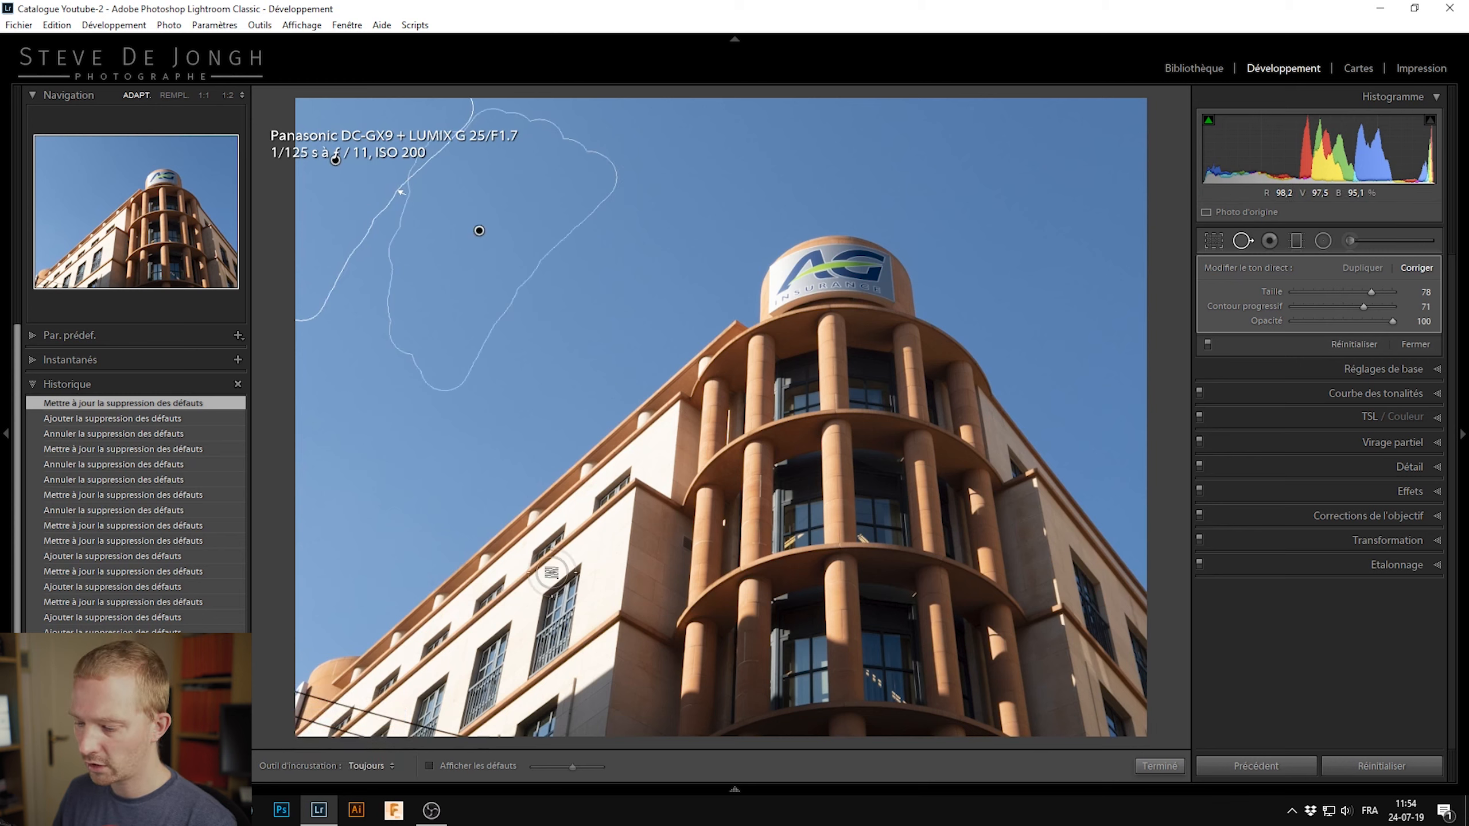
Step: Compare the before and after versions of the building photo several times, and close spot removal
{"action": "key", "text": "backslash"}
{"action": "key", "text": "backslash"}
{"action": "key", "text": "backslash"}
{"action": "key", "text": "backslash"}
{"action": "key", "text": "backslash"}
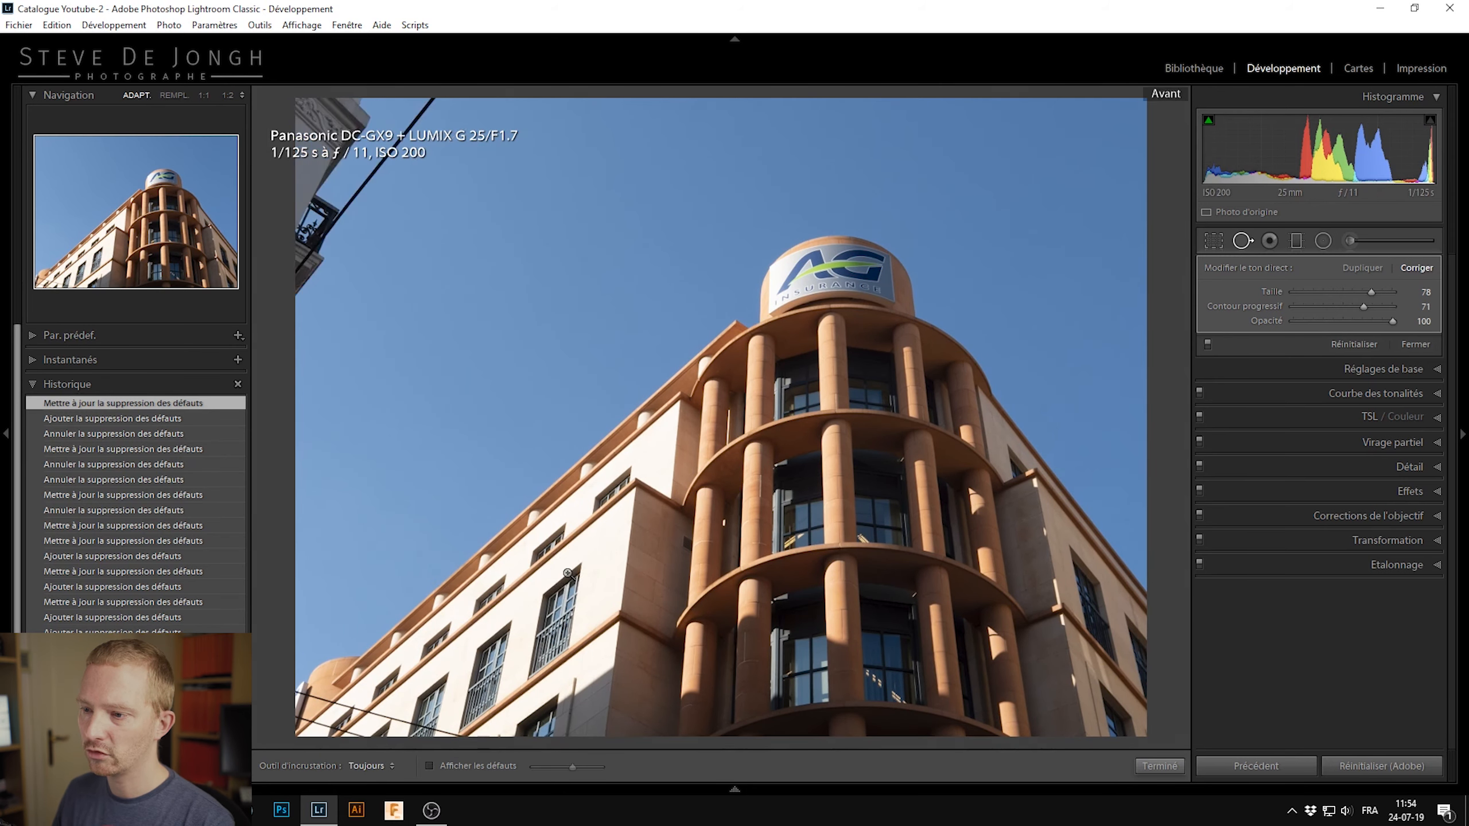
{"action": "key", "text": "backslash"}
{"action": "left_click", "coordinate": [1160, 766]}
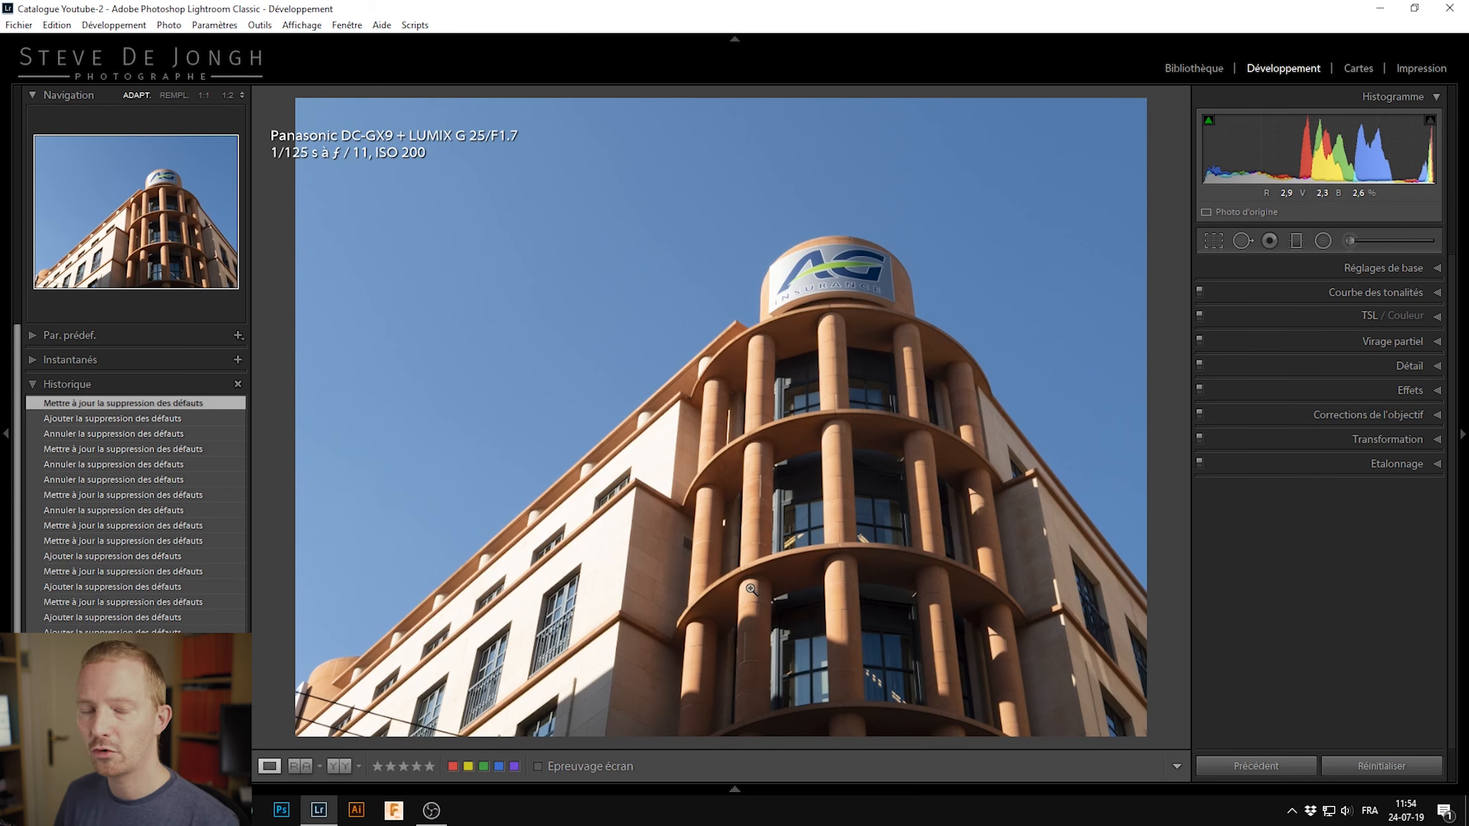
Step: Go to the next photo and heal the round mark on the stone wall beside STATION EUROPE with brush size 77
{"action": "key", "text": "Right"}
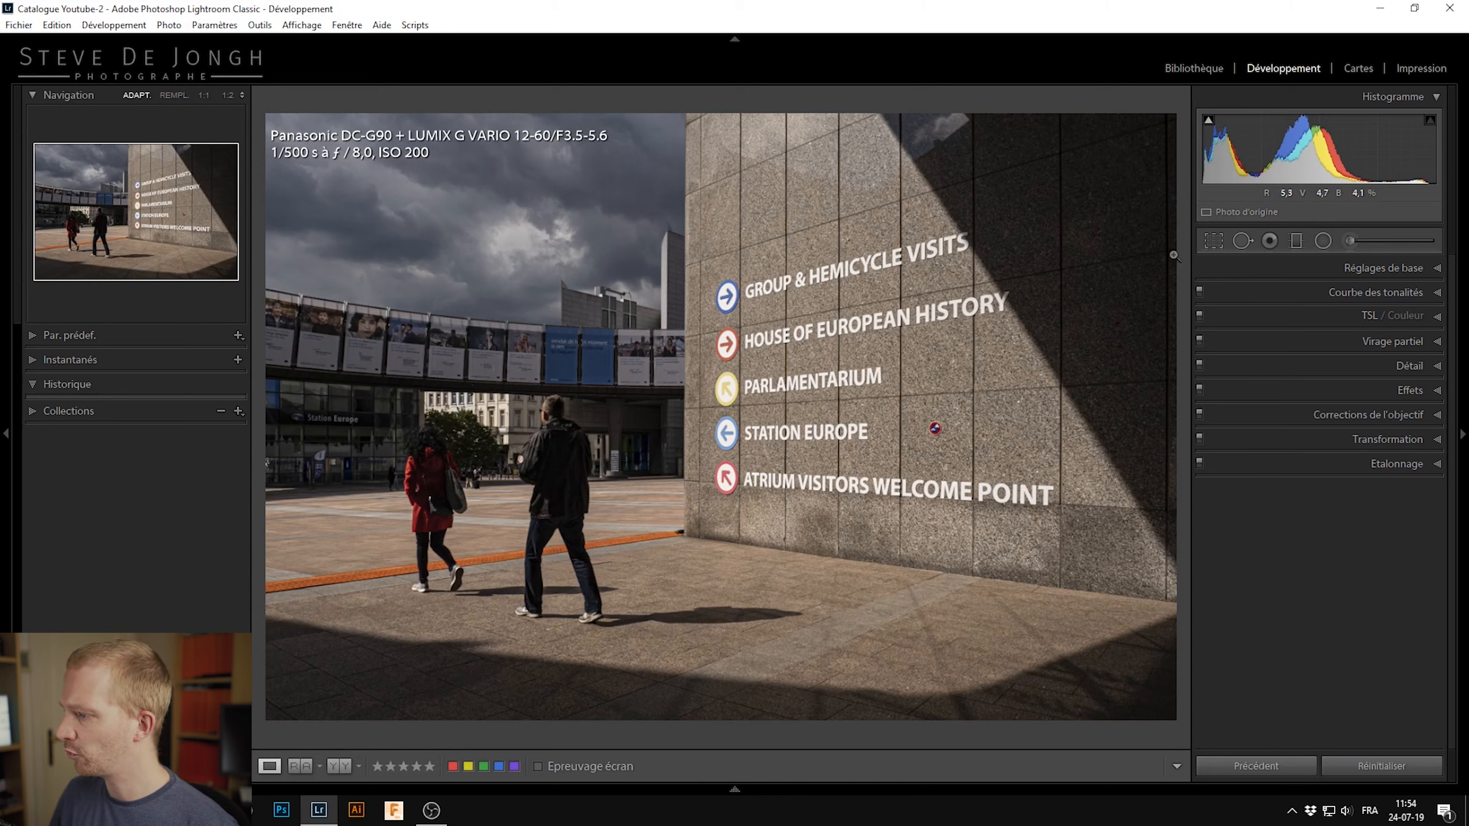
{"action": "left_click", "coordinate": [1243, 240]}
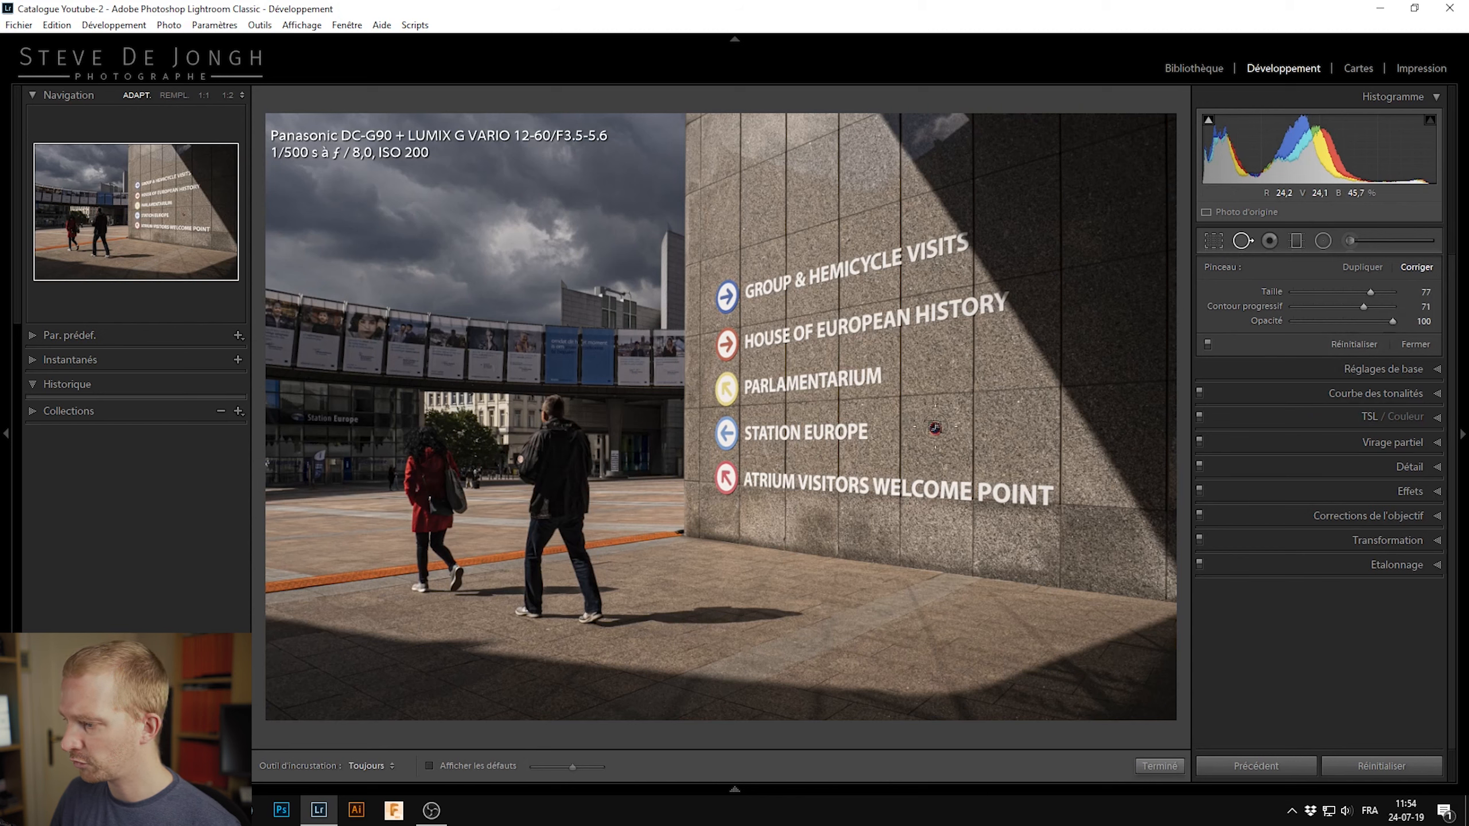
{"action": "left_click", "coordinate": [933, 428]}
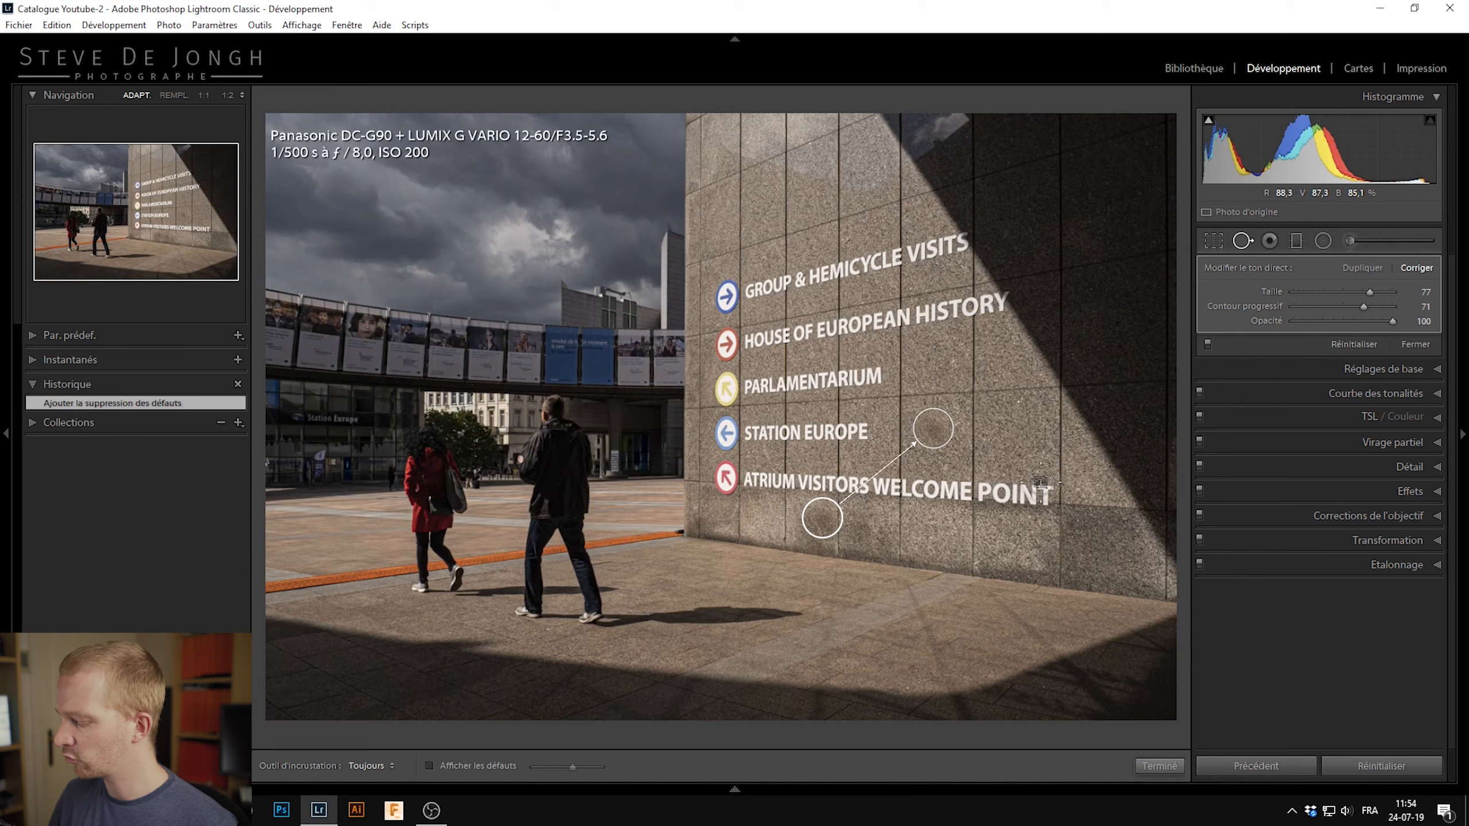
Step: Cycle through automatically chosen sources for the wall correction until it samples stone above and to the right of the healed mark
{"action": "key", "text": "slash"}
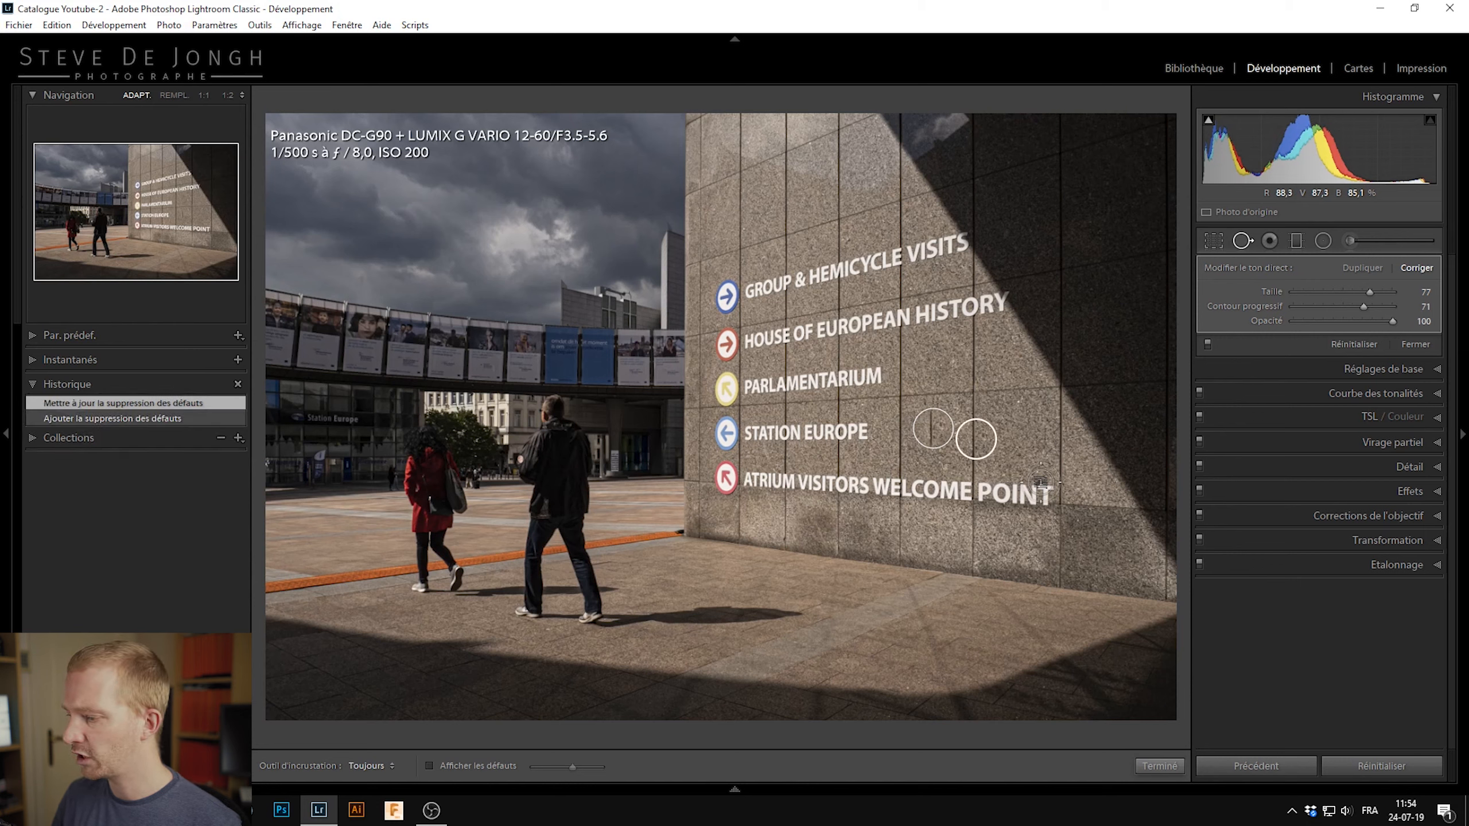
{"action": "key", "text": "slash"}
{"action": "key", "text": "slash"}
{"action": "key", "text": "slash"}
{"action": "key", "text": "slash"}
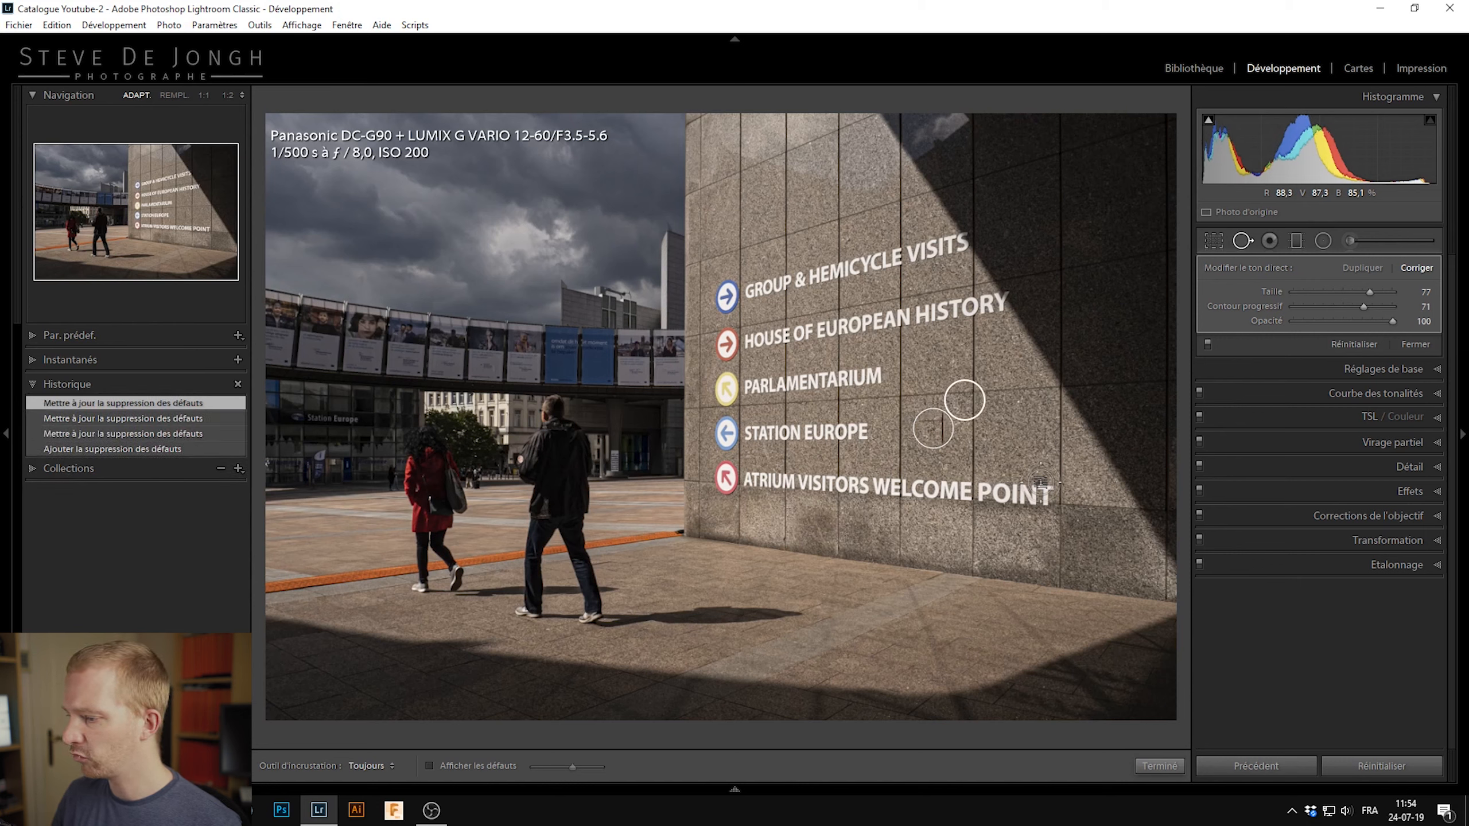
{"action": "key", "text": "slash"}
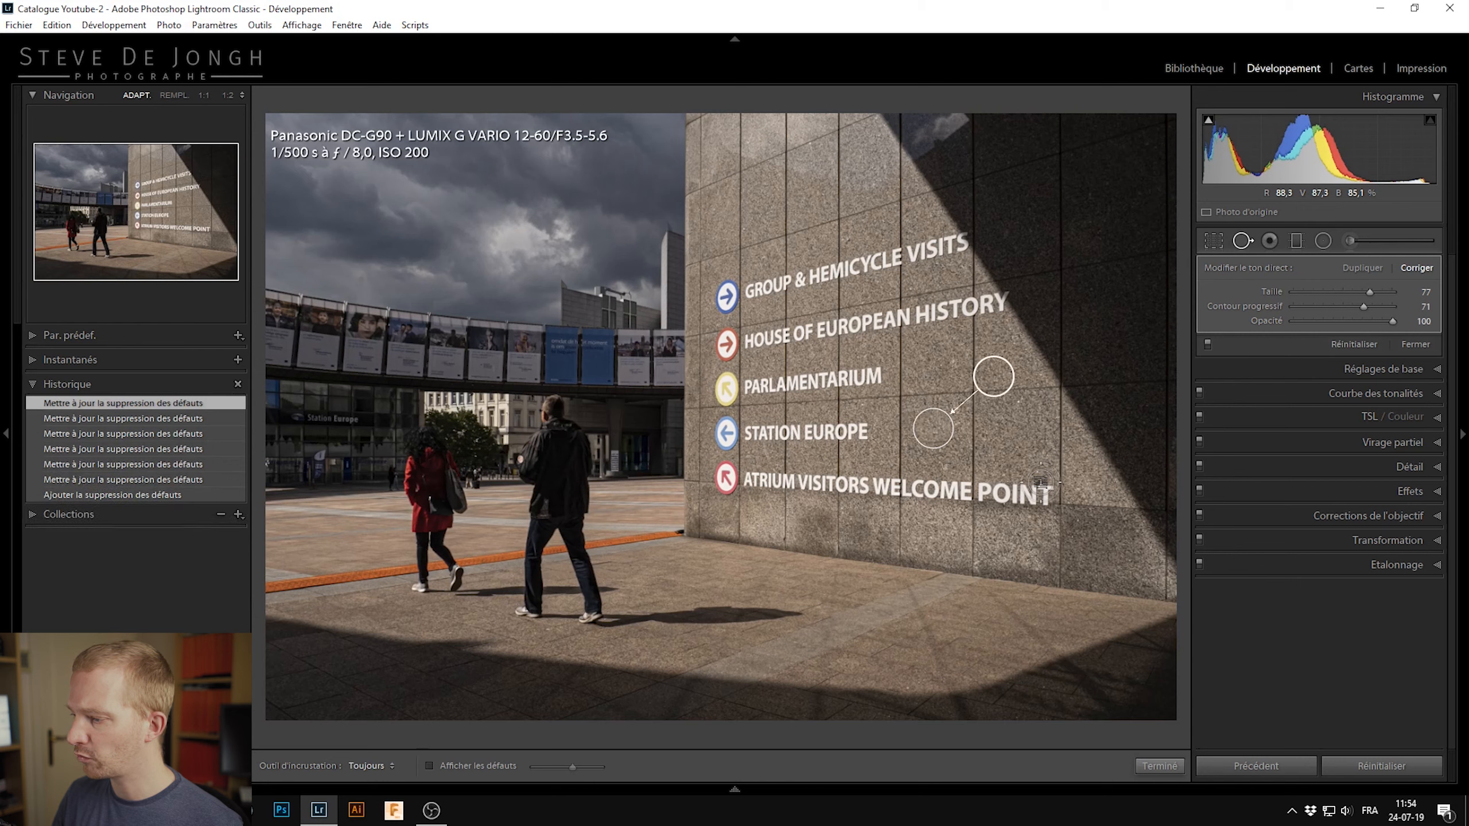
Step: Cycle the wall correction through more automatic sources, move its source to clean stone directly above the healed mark, and close spot removal
{"action": "key", "text": "slash"}
{"action": "key", "text": "slash"}
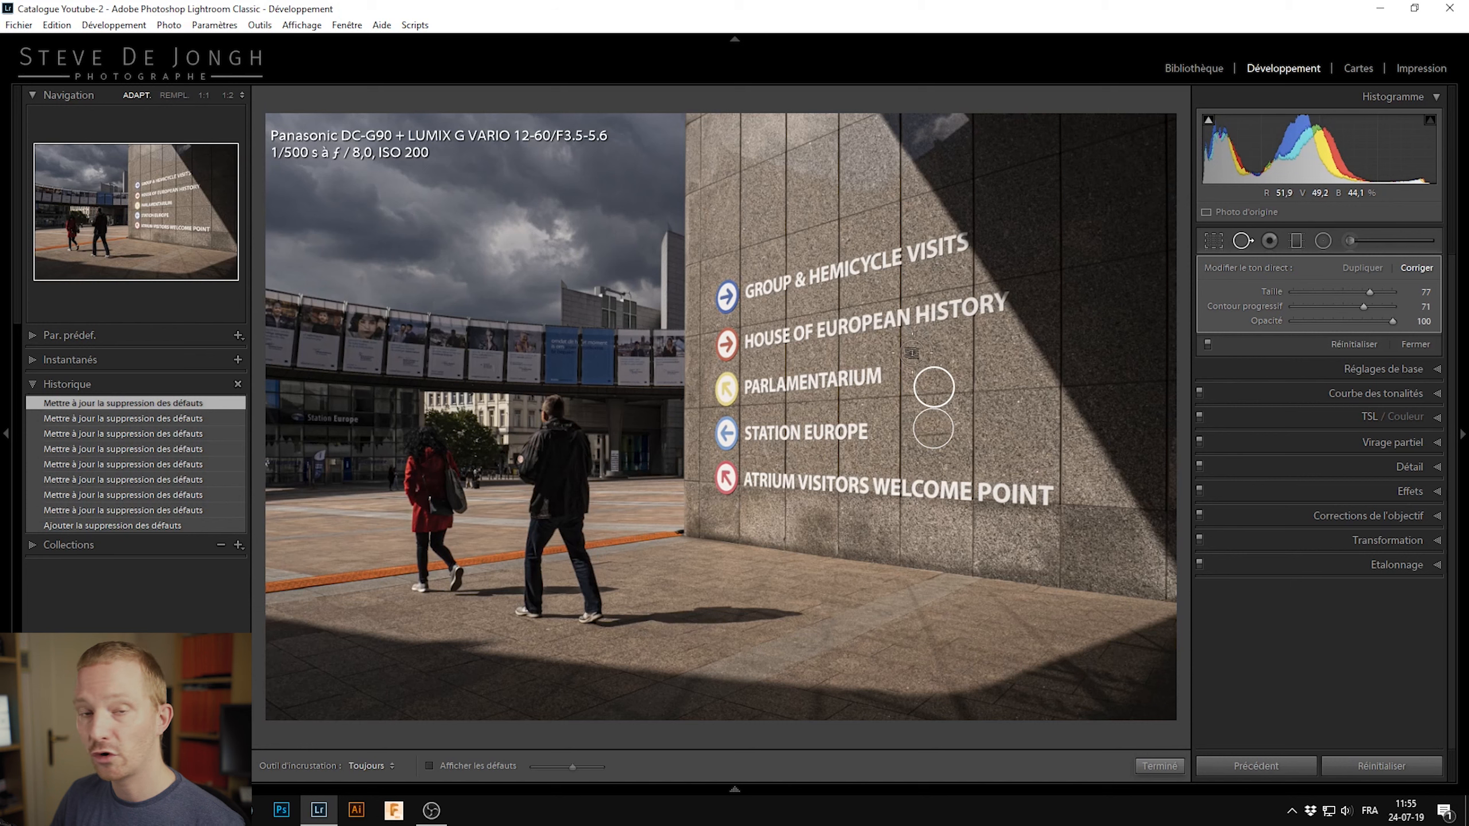
{"action": "left_click_drag", "start_coordinate": [930, 383], "coordinate": [935, 352]}
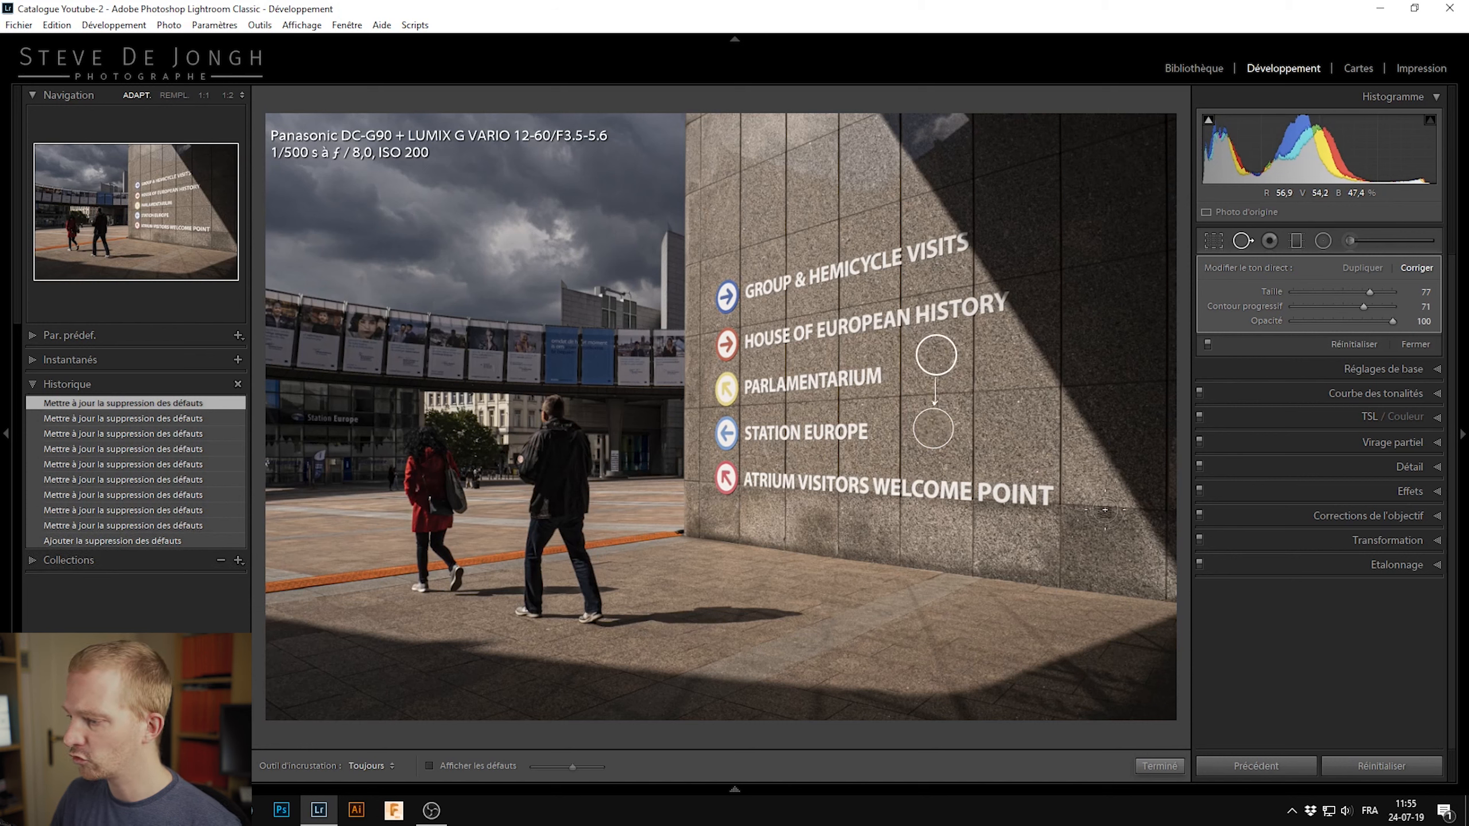
{"action": "left_click", "coordinate": [1148, 766]}
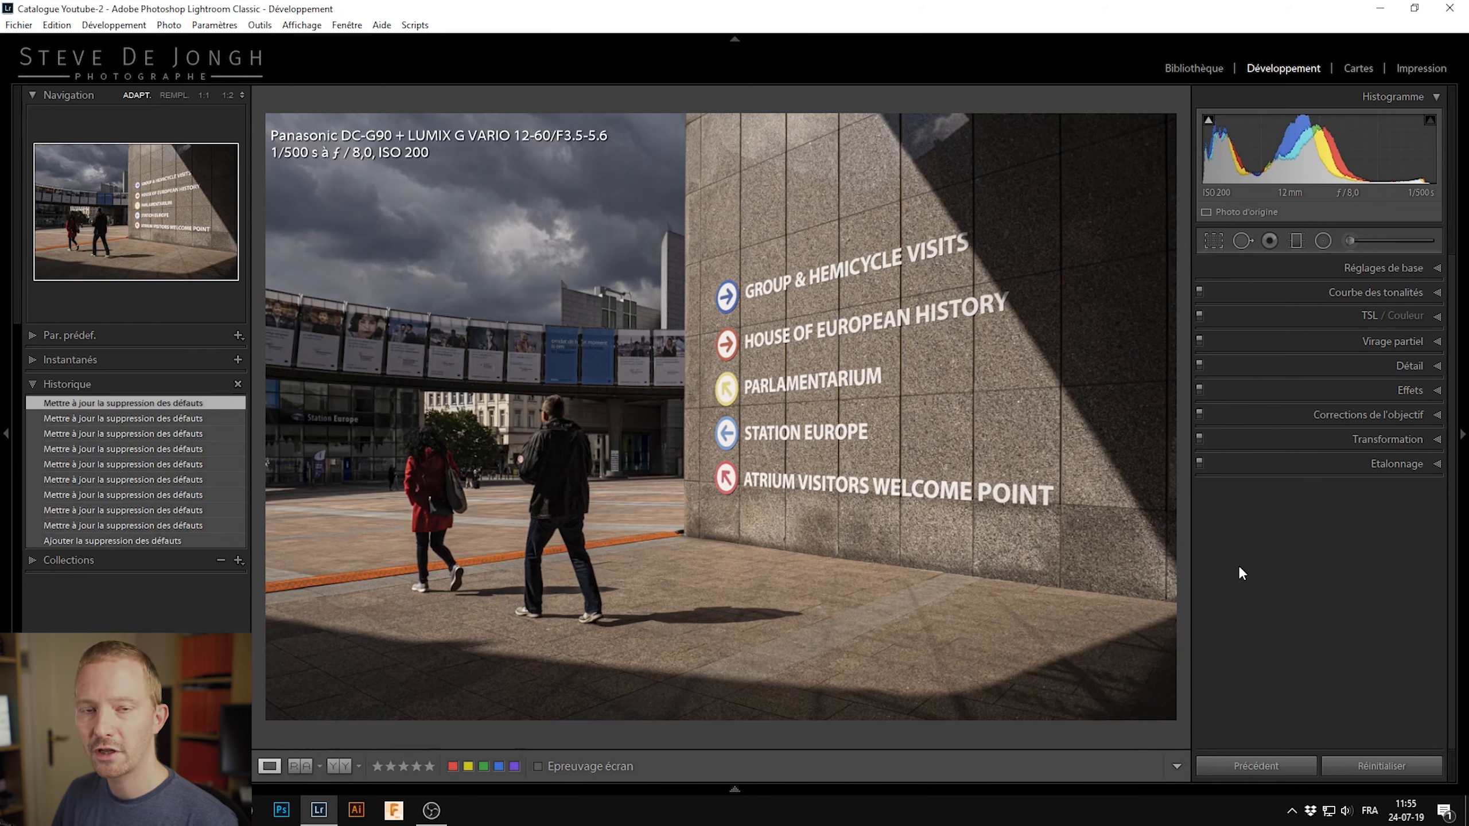
Step: Reopen spot removal and delete the correction covering the round mark beside STATION EUROPE
{"action": "left_click", "coordinate": [1241, 241]}
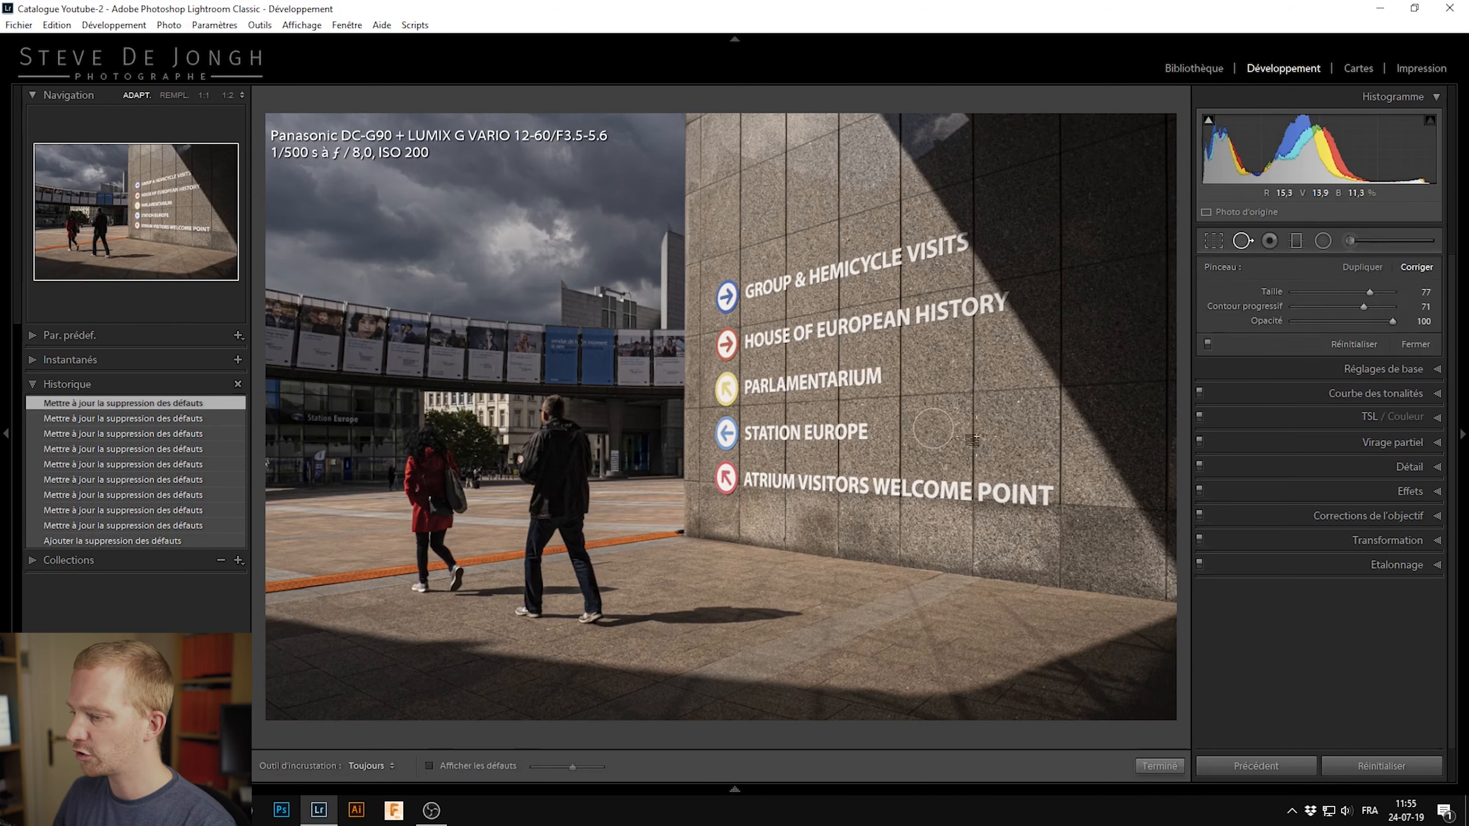
{"action": "left_click", "coordinate": [942, 431]}
{"action": "left_click", "coordinate": [933, 428], "text": "alt"}
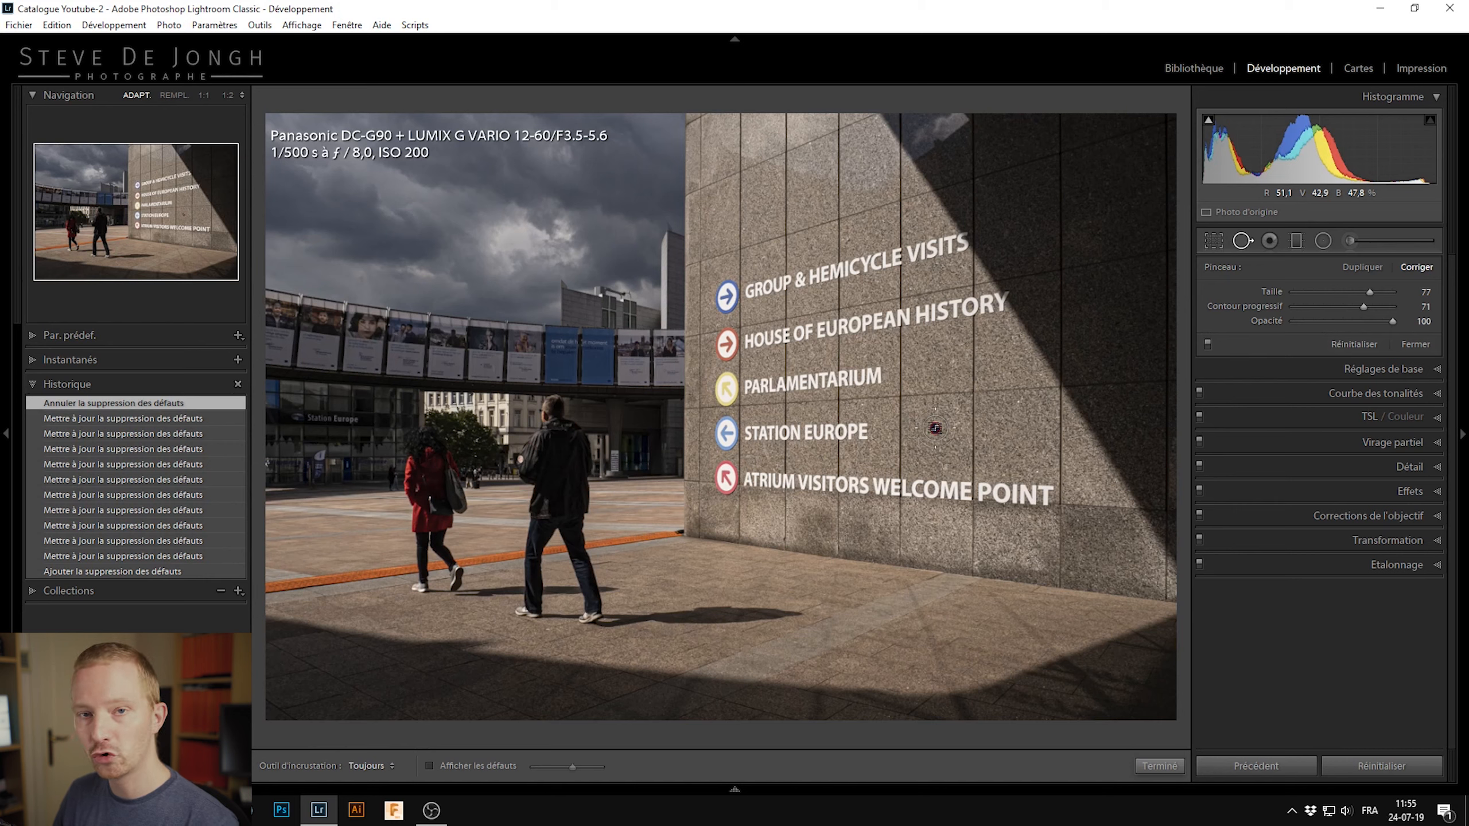
Step: Add a size 77 heal correction on the stone above the round mark, use the mark as its source to duplicate it, and close spot removal
{"action": "left_click", "coordinate": [937, 353]}
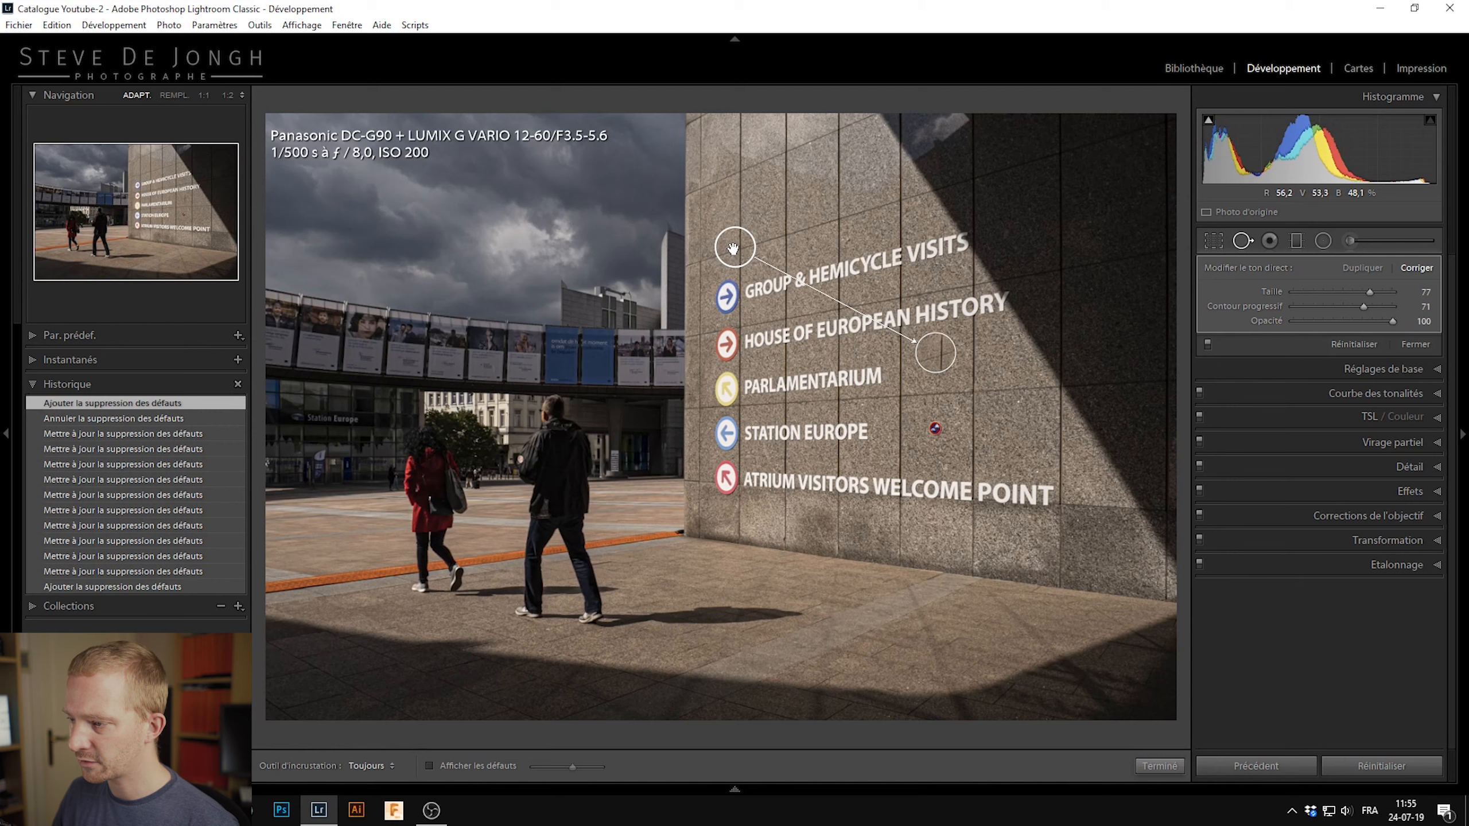
{"action": "left_click_drag", "start_coordinate": [734, 250], "coordinate": [936, 428]}
{"action": "left_click", "coordinate": [1159, 765]}
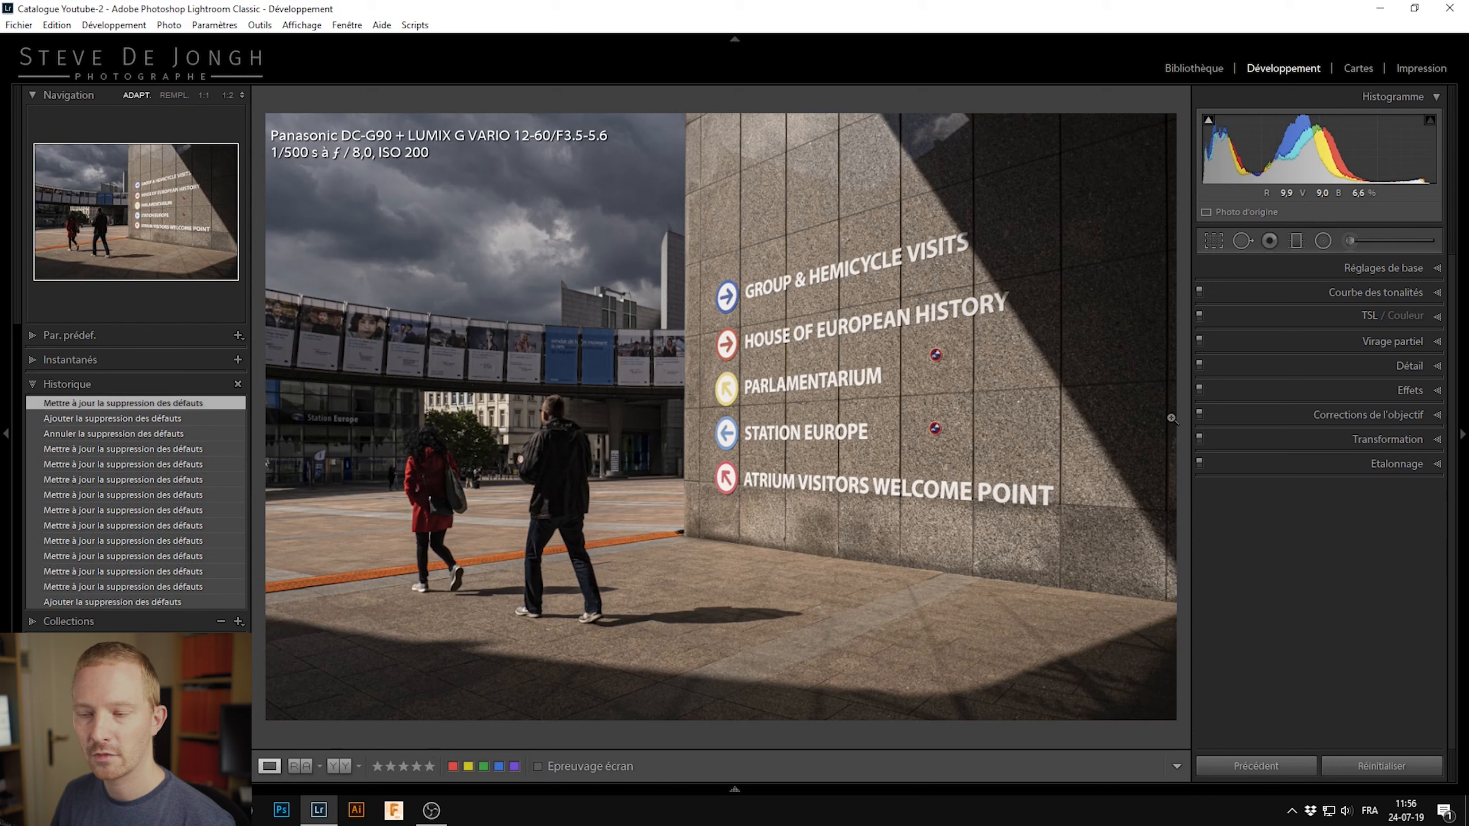
Step: Reopen spot removal, heal the original round mark beside STATION EUROPE with clean stone sampled to its right, and close the tool
{"action": "left_click", "coordinate": [1243, 241]}
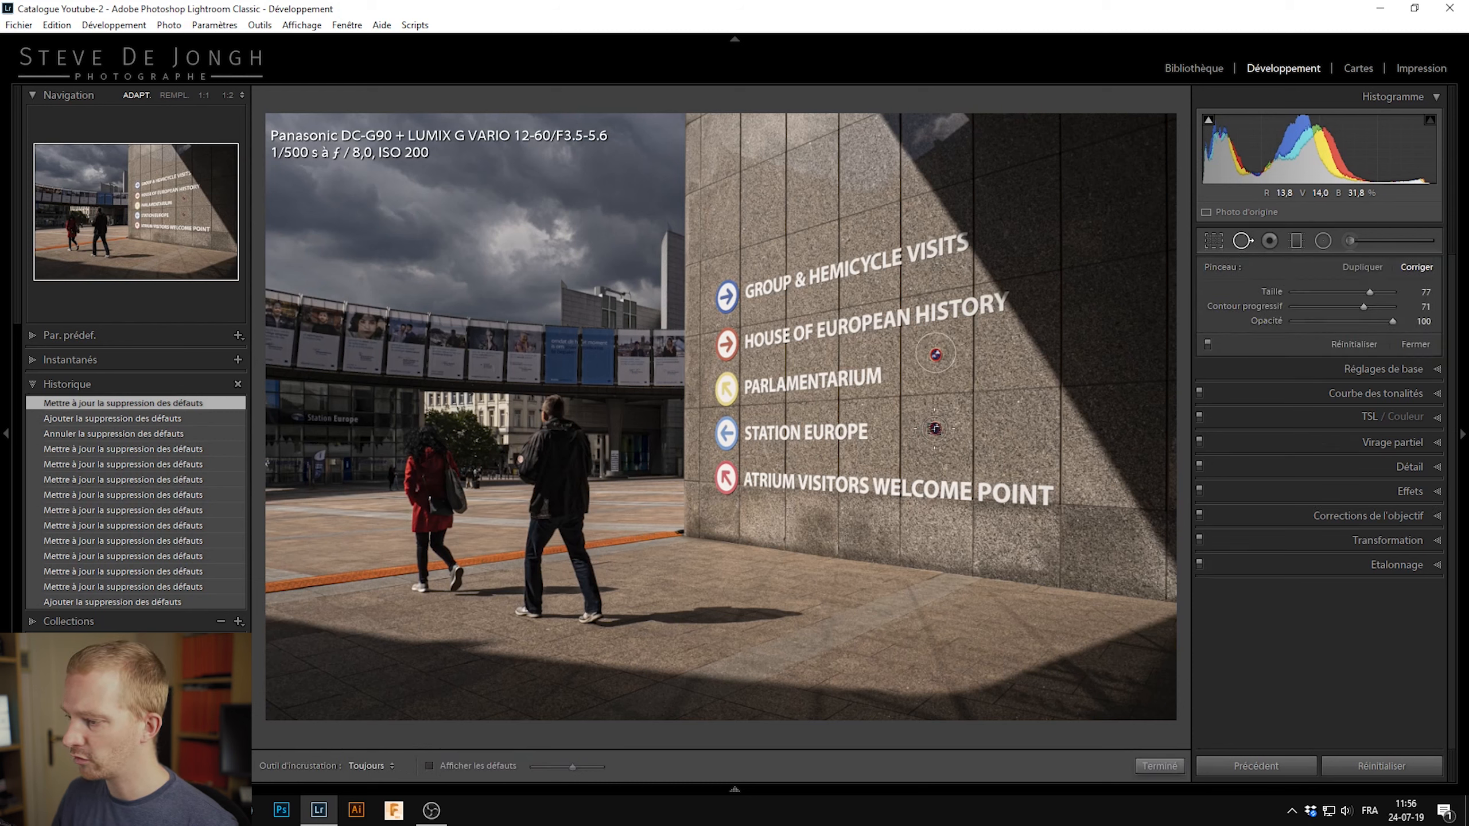
{"action": "left_click", "coordinate": [820, 520]}
{"action": "left_click_drag", "start_coordinate": [818, 530], "coordinate": [999, 438]}
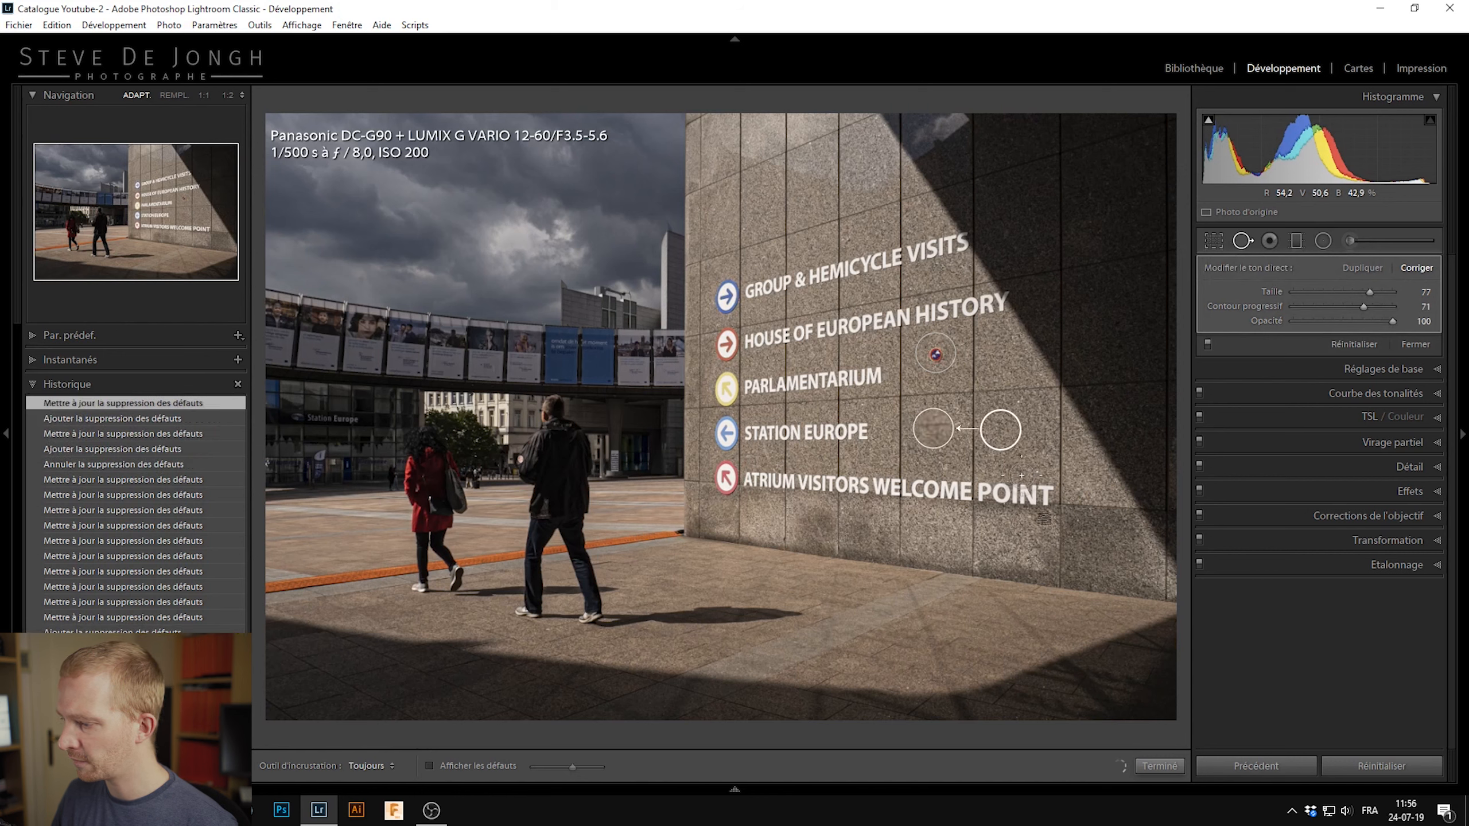
{"action": "left_click", "coordinate": [1160, 765]}
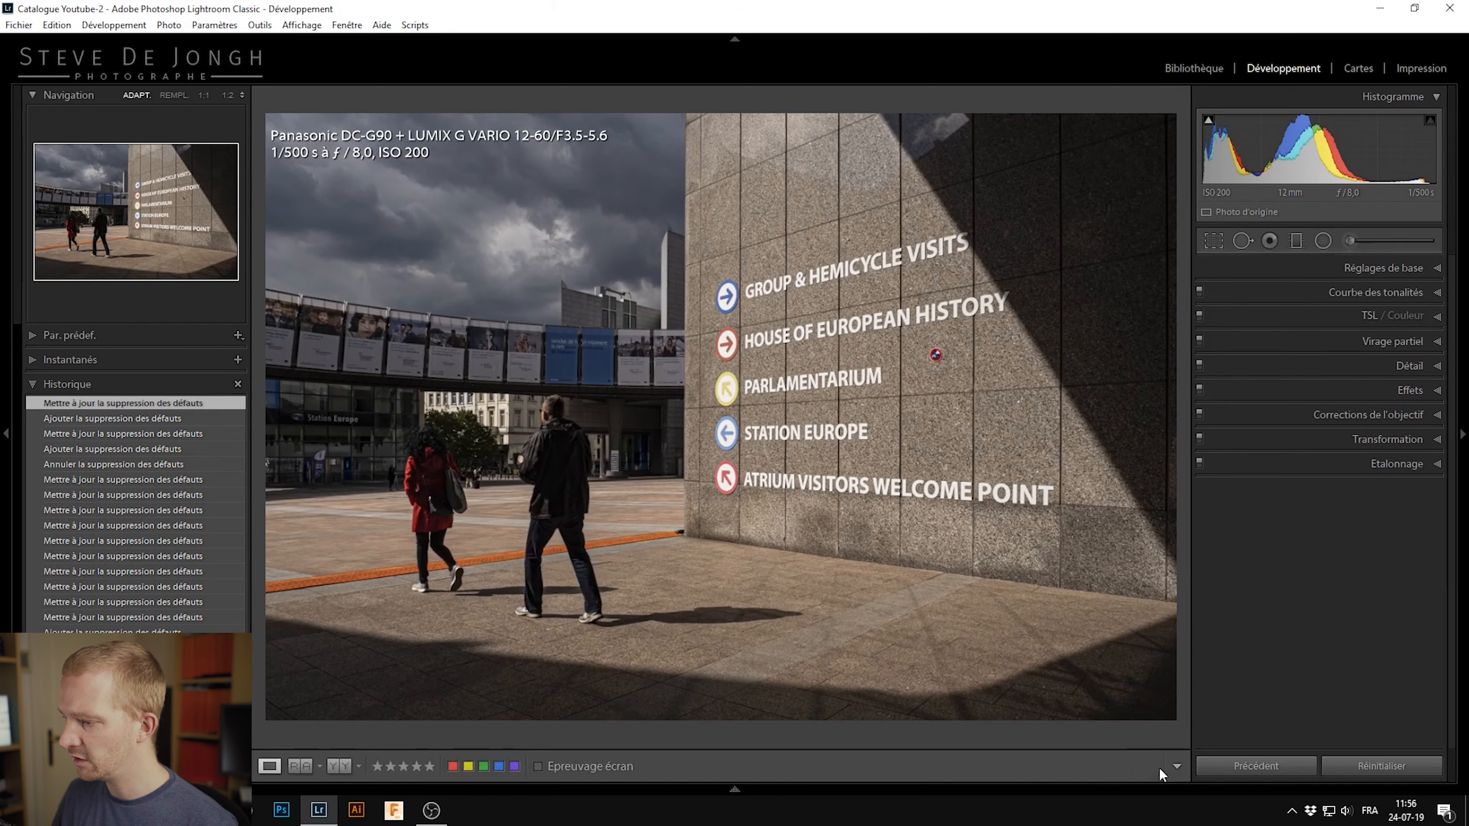
Step: Compare the history state where the first correction was deleted with the latest state, return to the latest, and reopen spot removal
{"action": "left_click", "coordinate": [161, 463]}
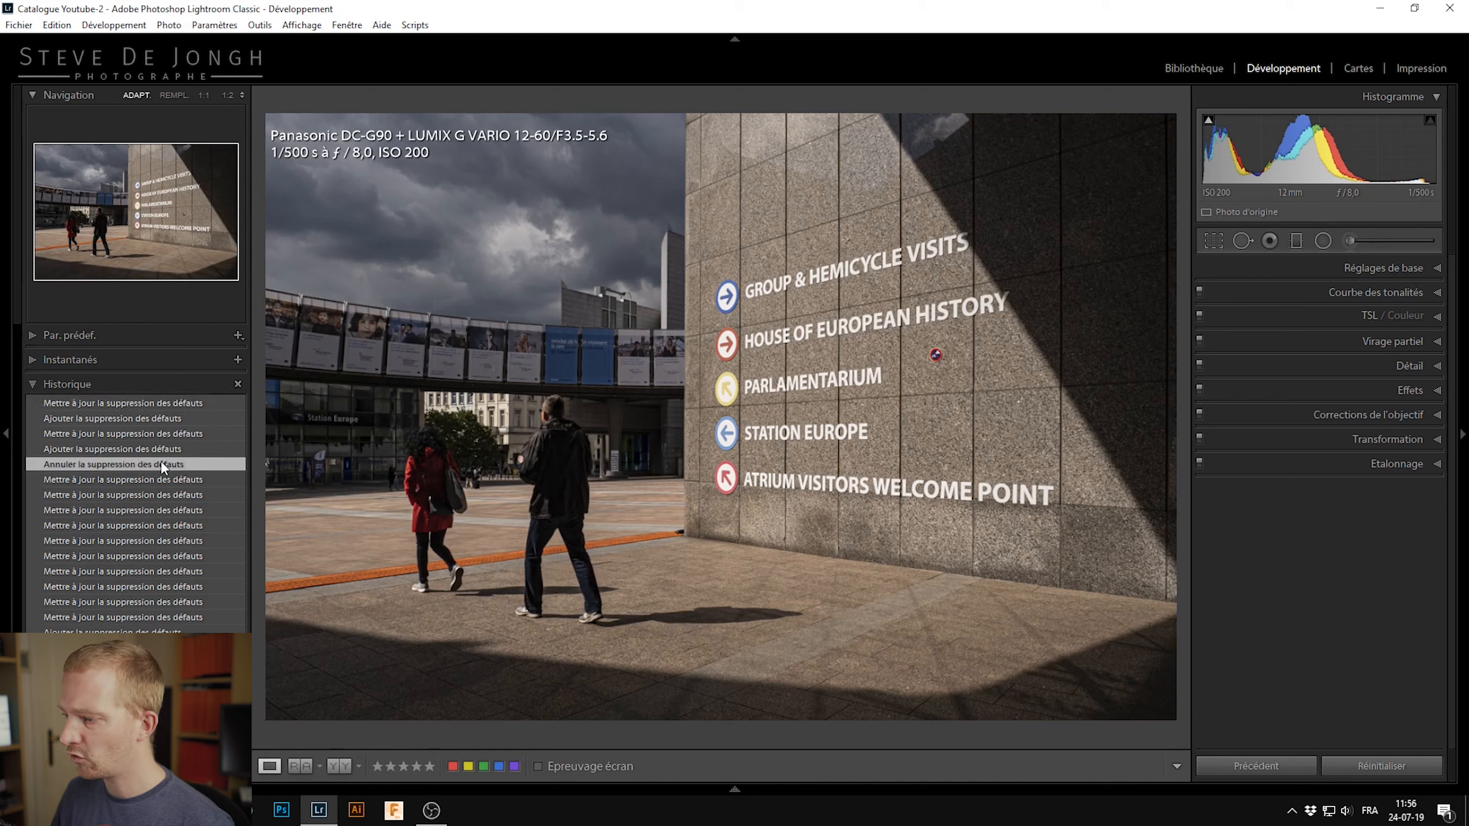
{"action": "left_click", "coordinate": [161, 403]}
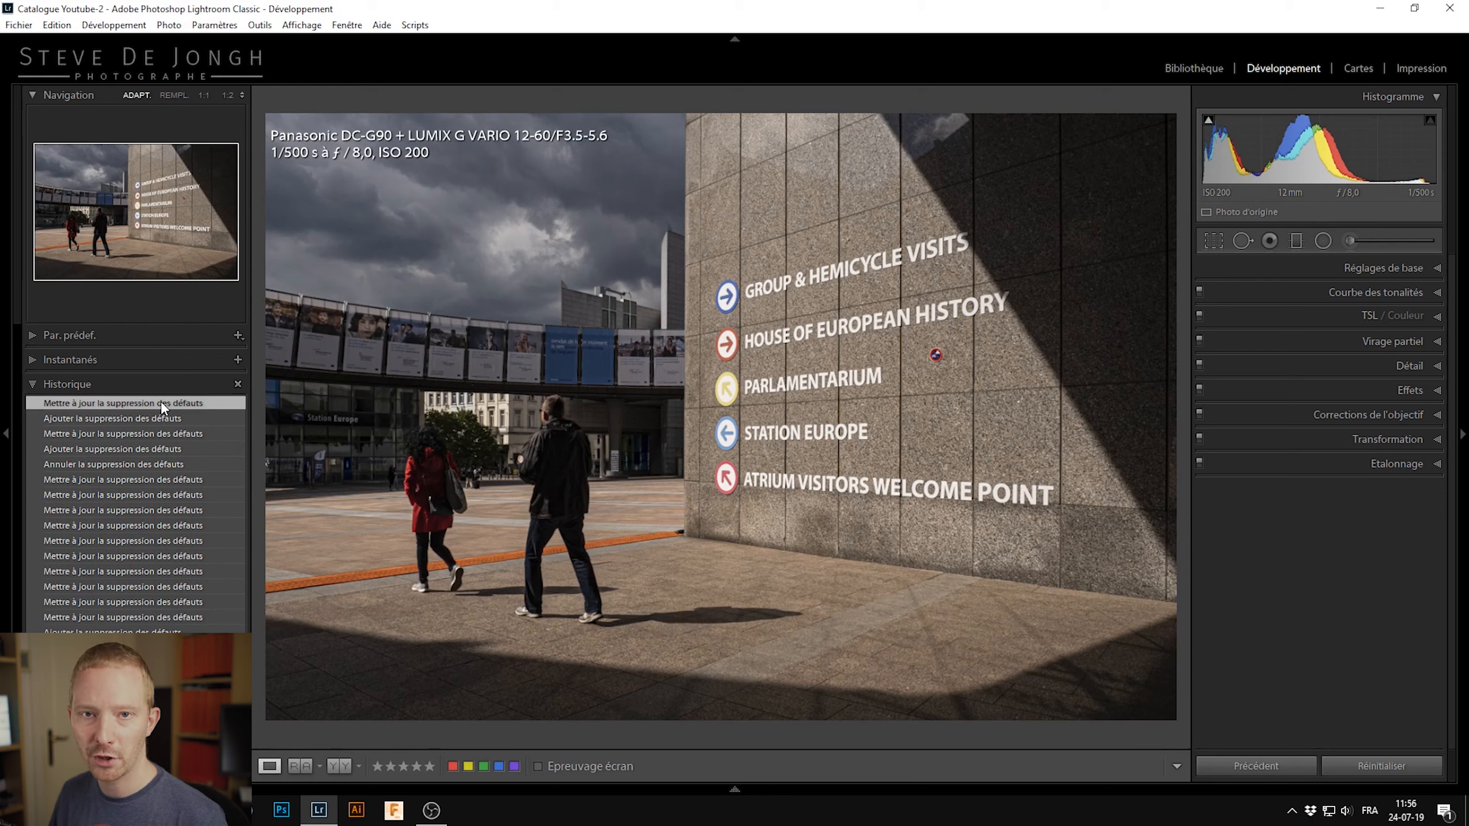
{"action": "key", "text": "q"}
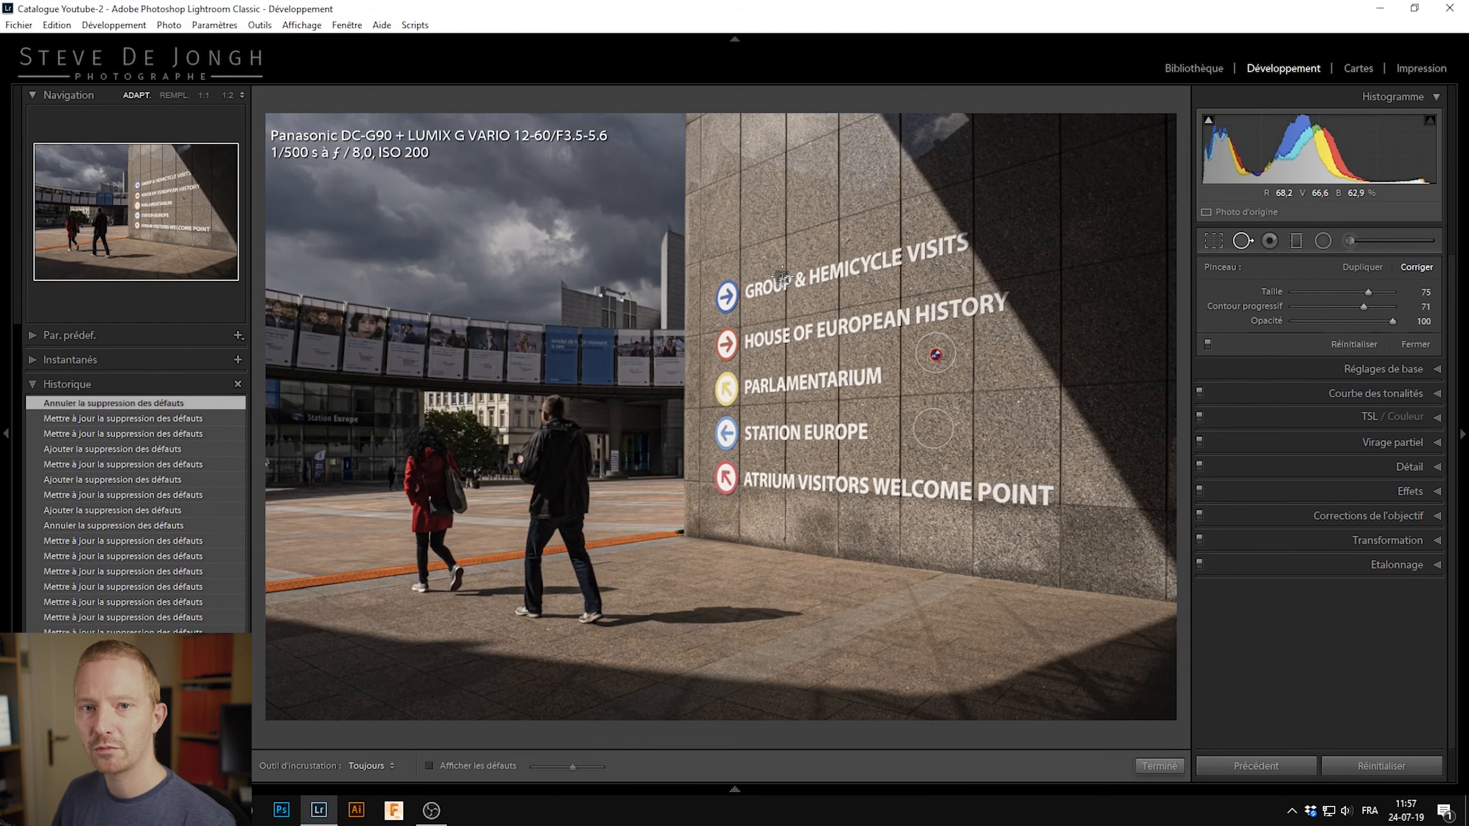